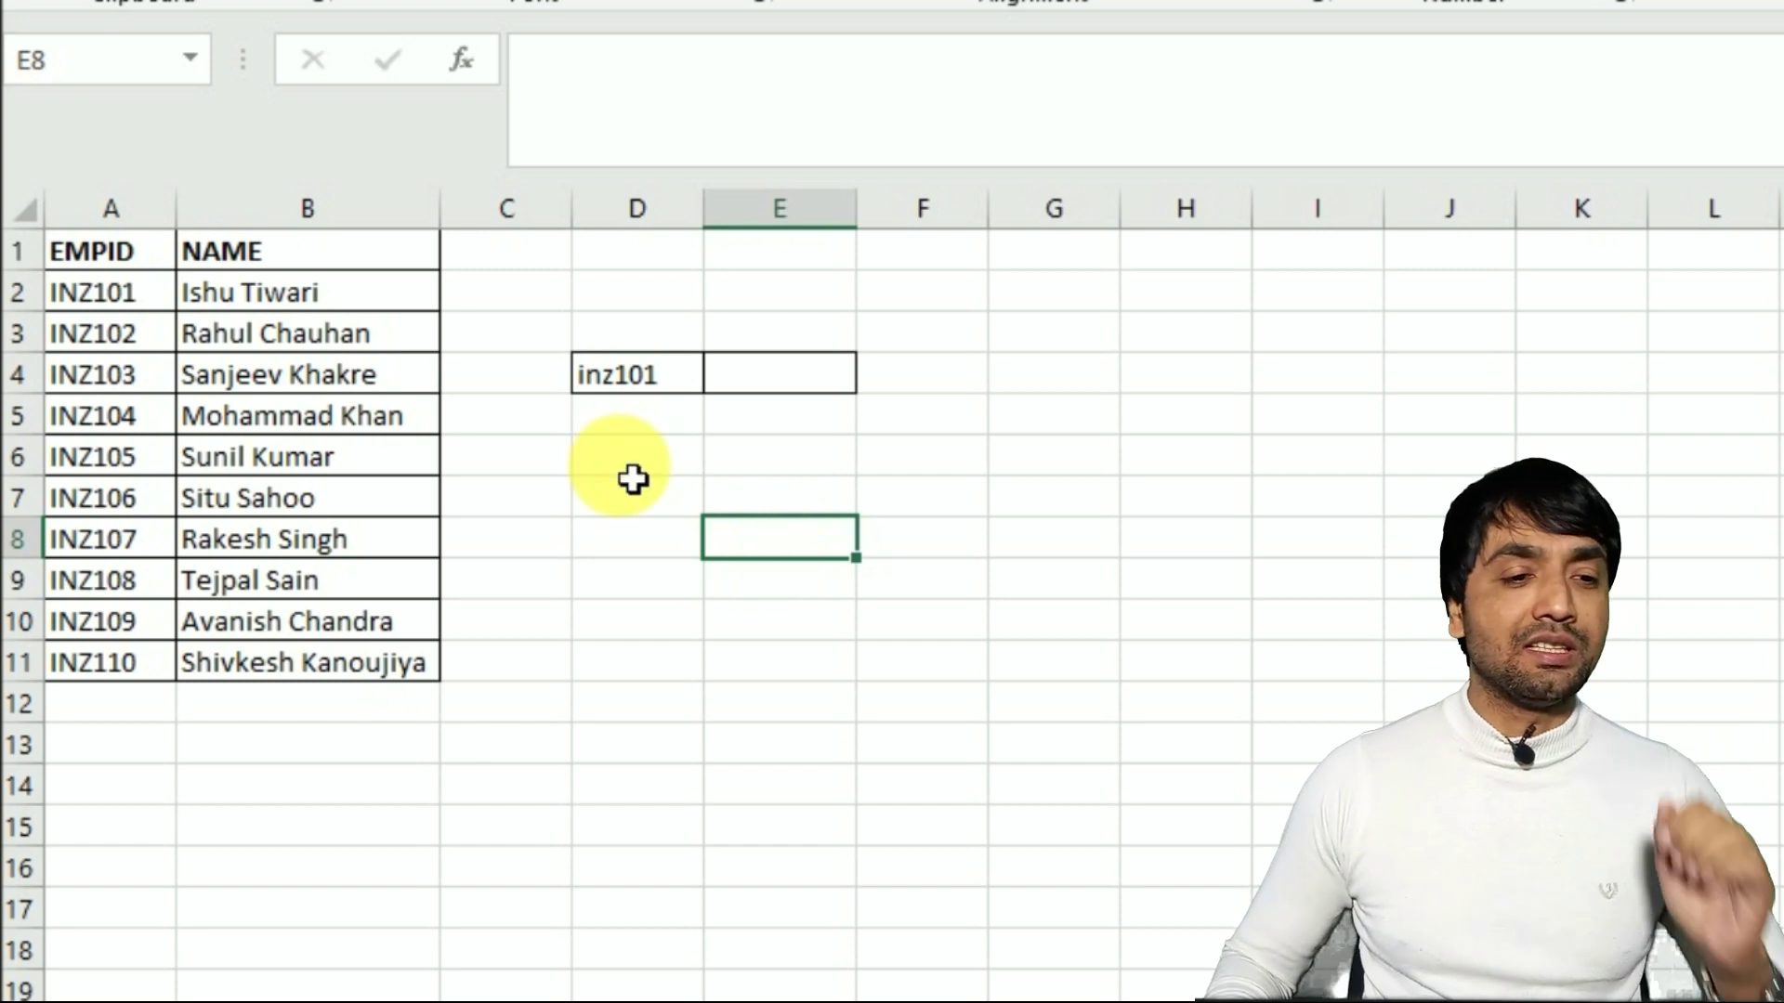
- Review the employee IDs in A2:A11, a name in B6 and the lookup ID in D4
left_click_drag(113, 294, 111, 662)
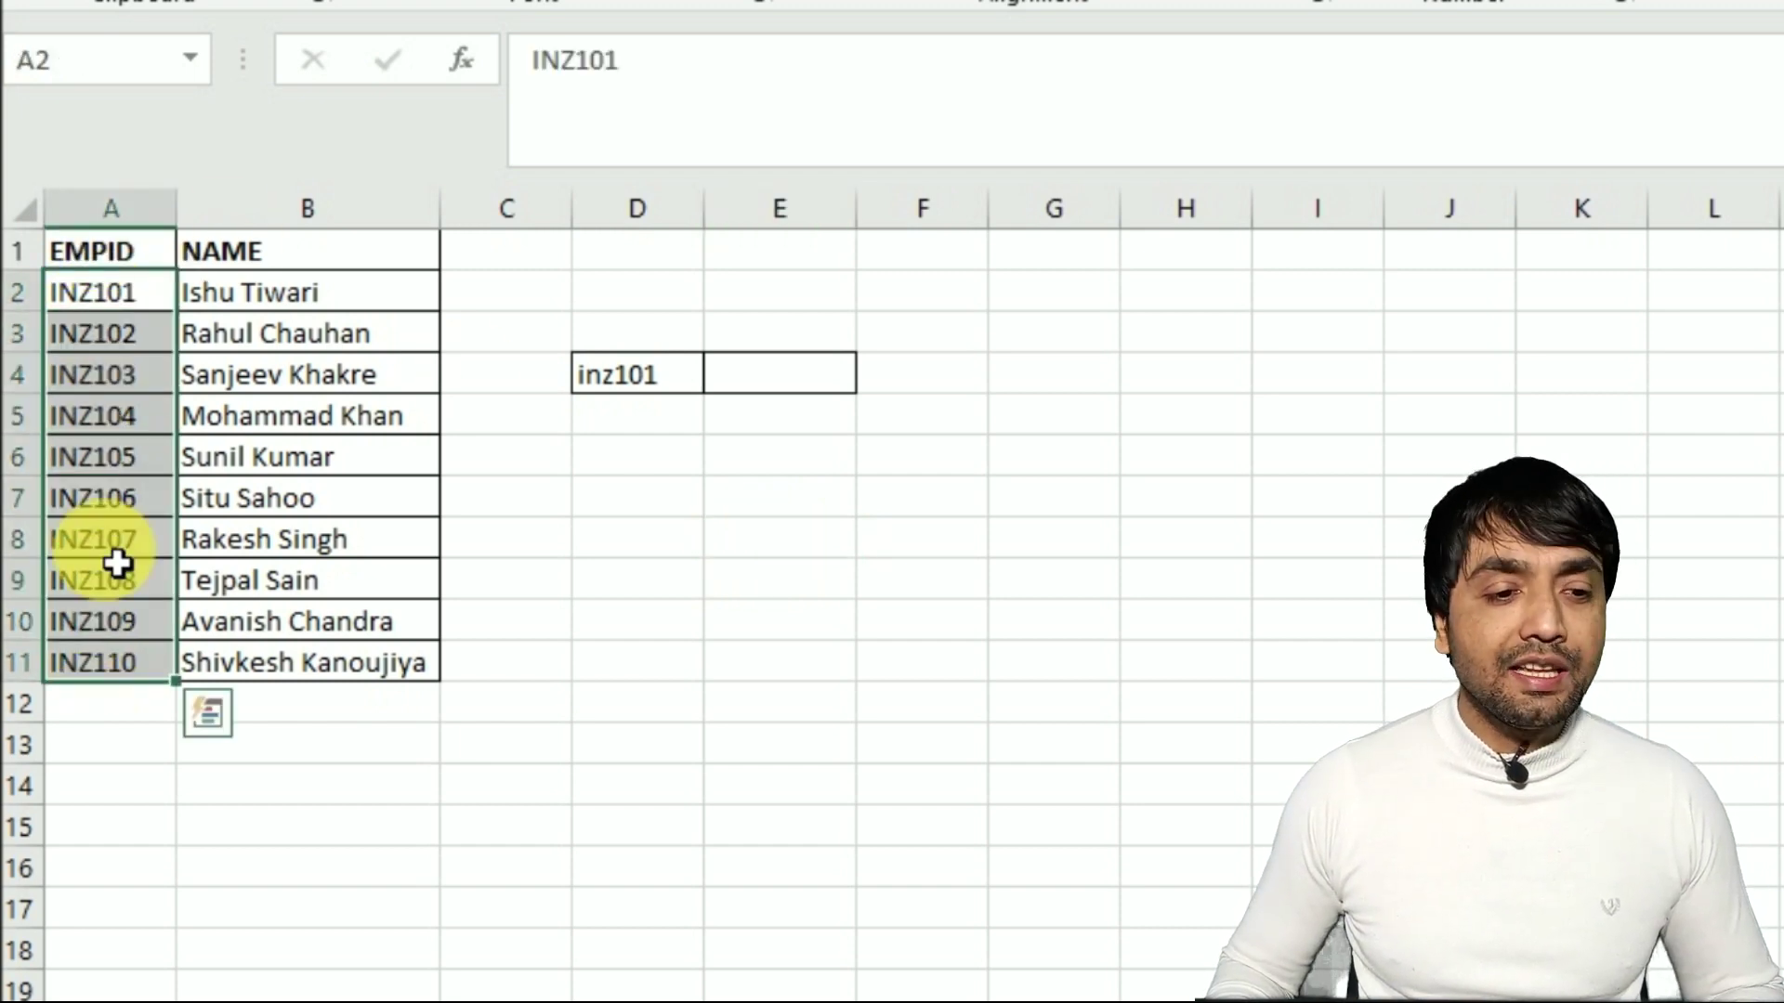
left_click(265, 470)
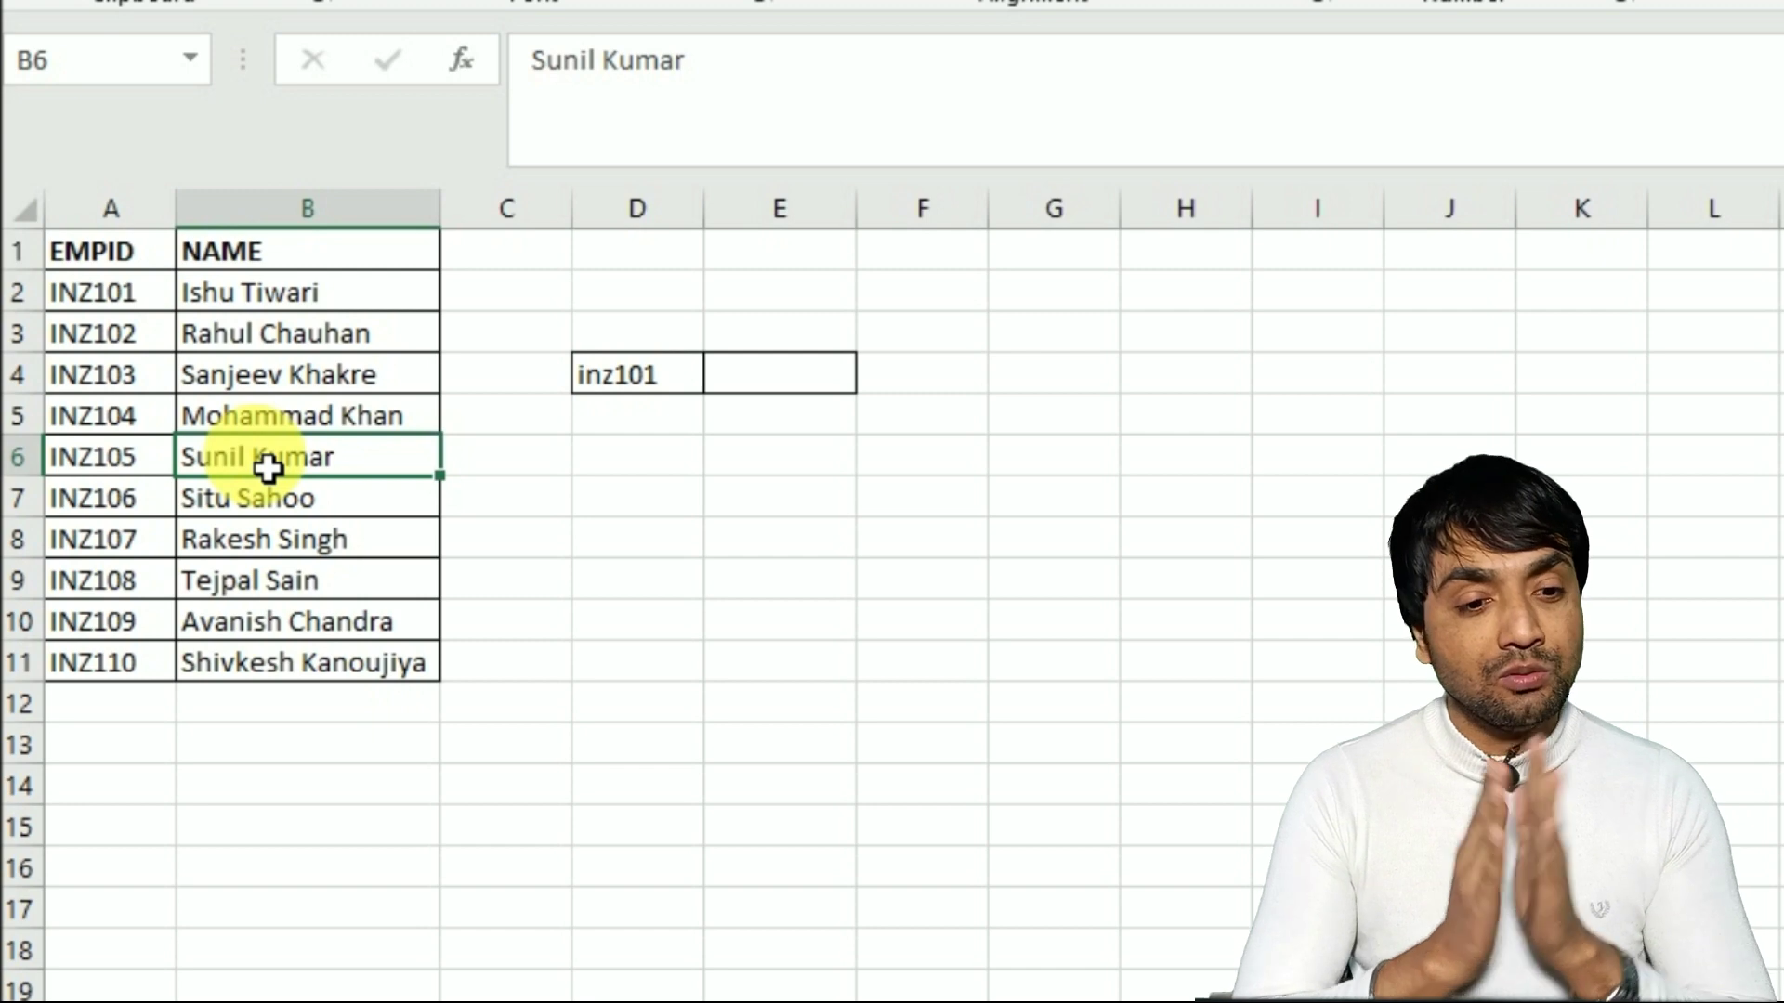
left_click(636, 375)
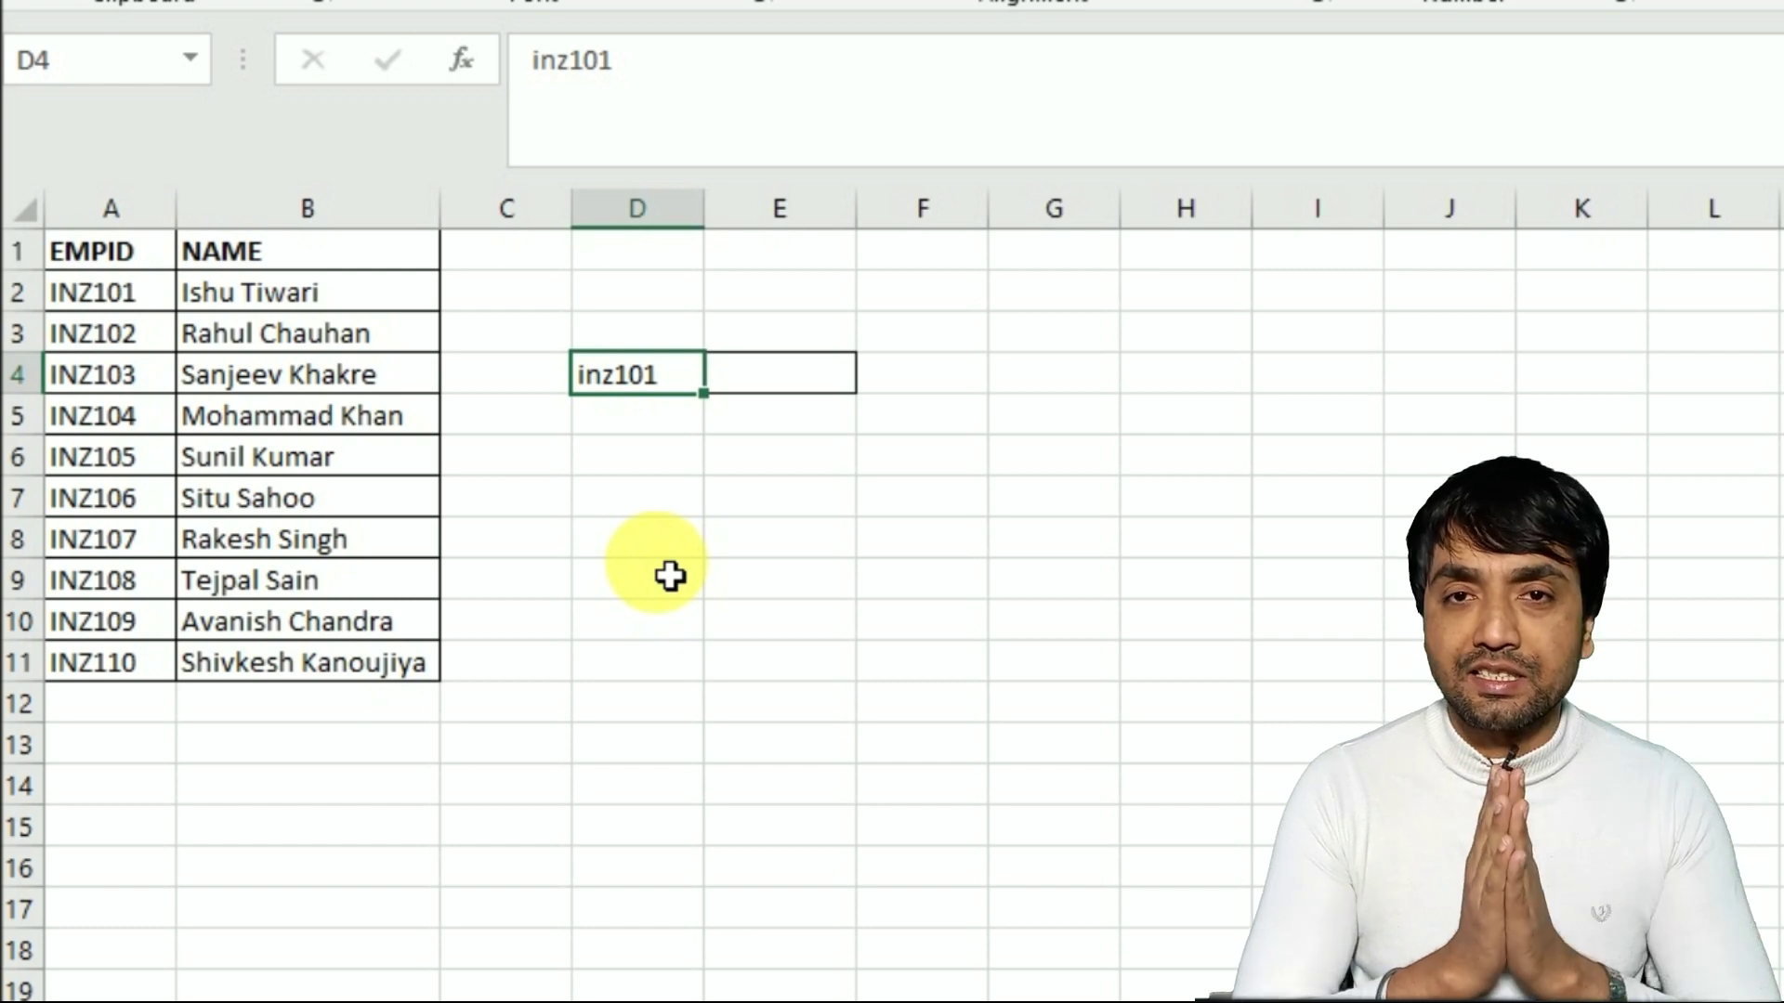
- Begin the E4 formula as =VLOOKUP(D4, using D4 as the lookup value
left_click(805, 385)
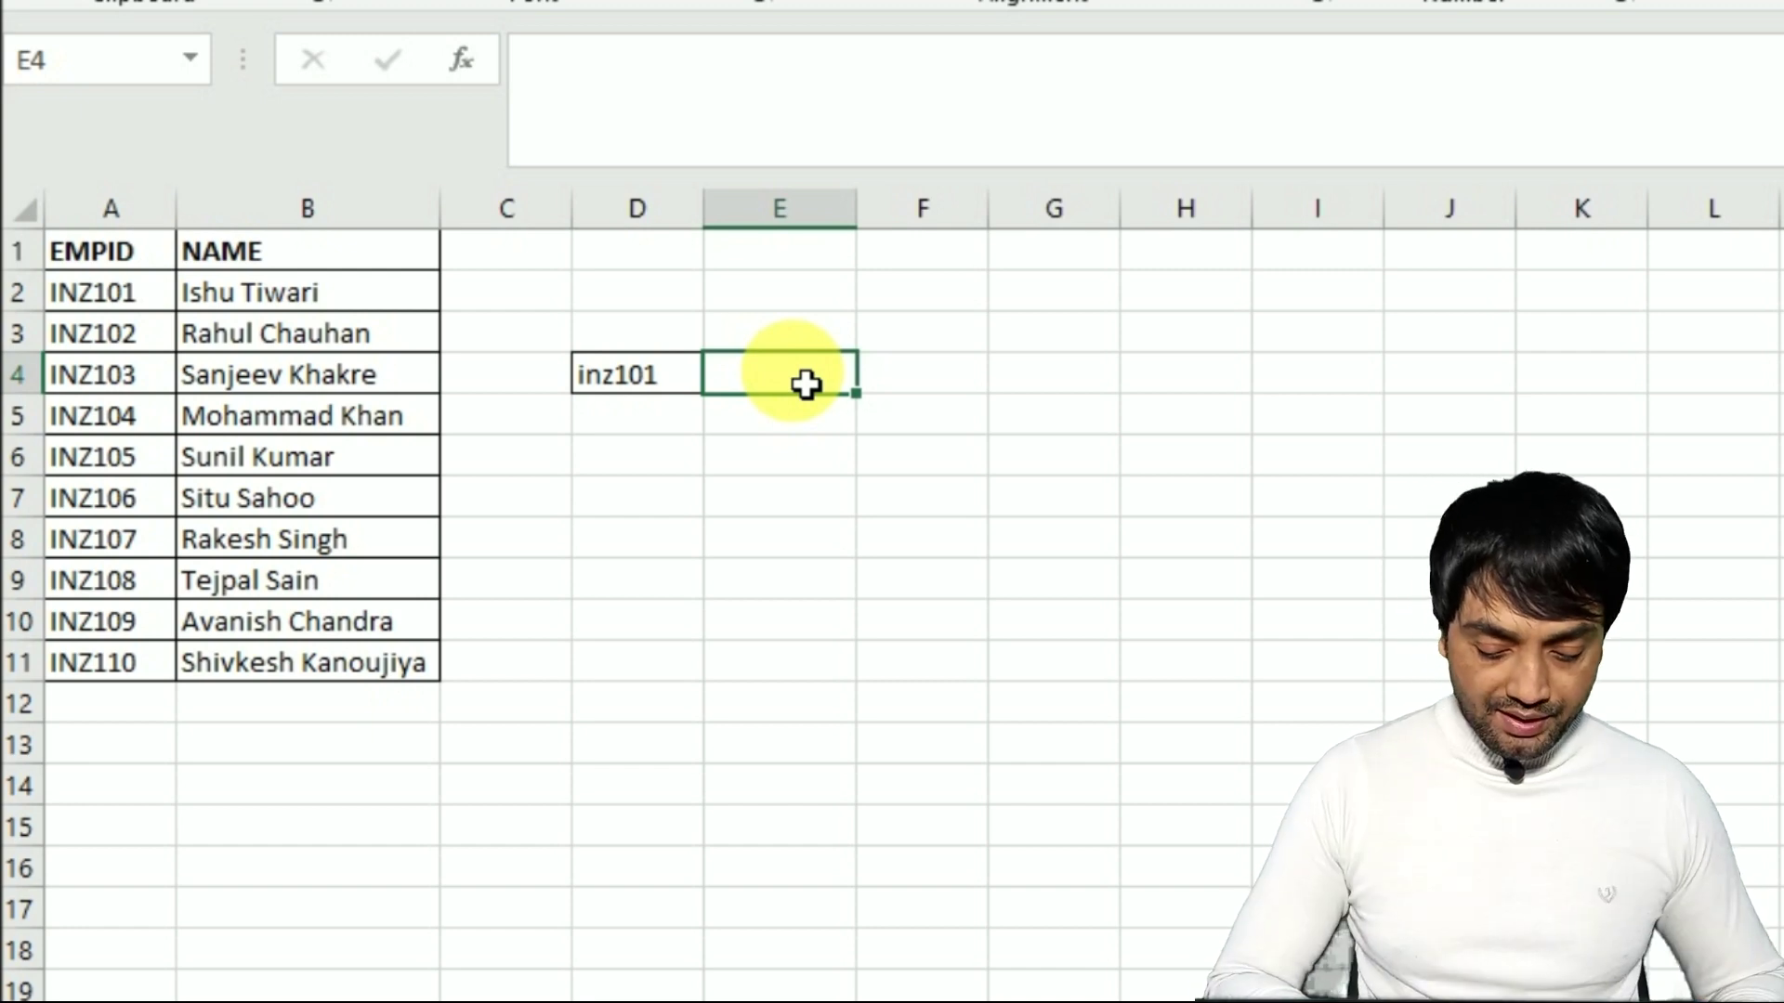
type("=vlo")
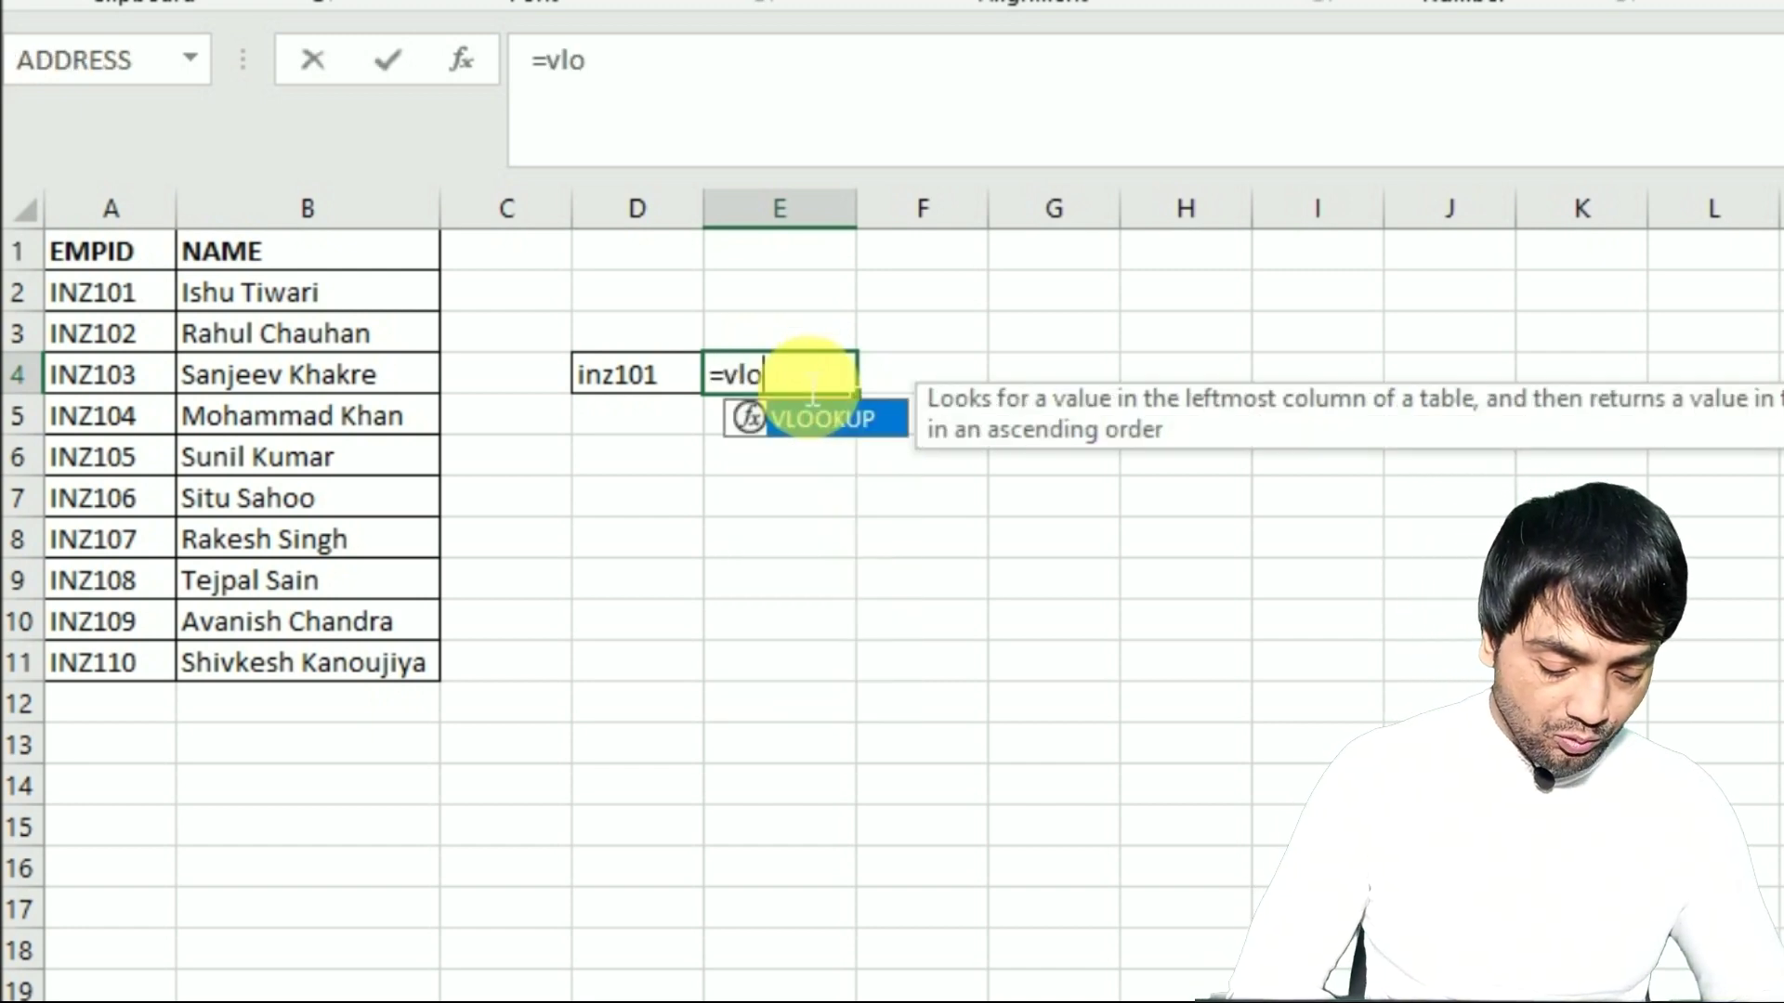
key("Tab")
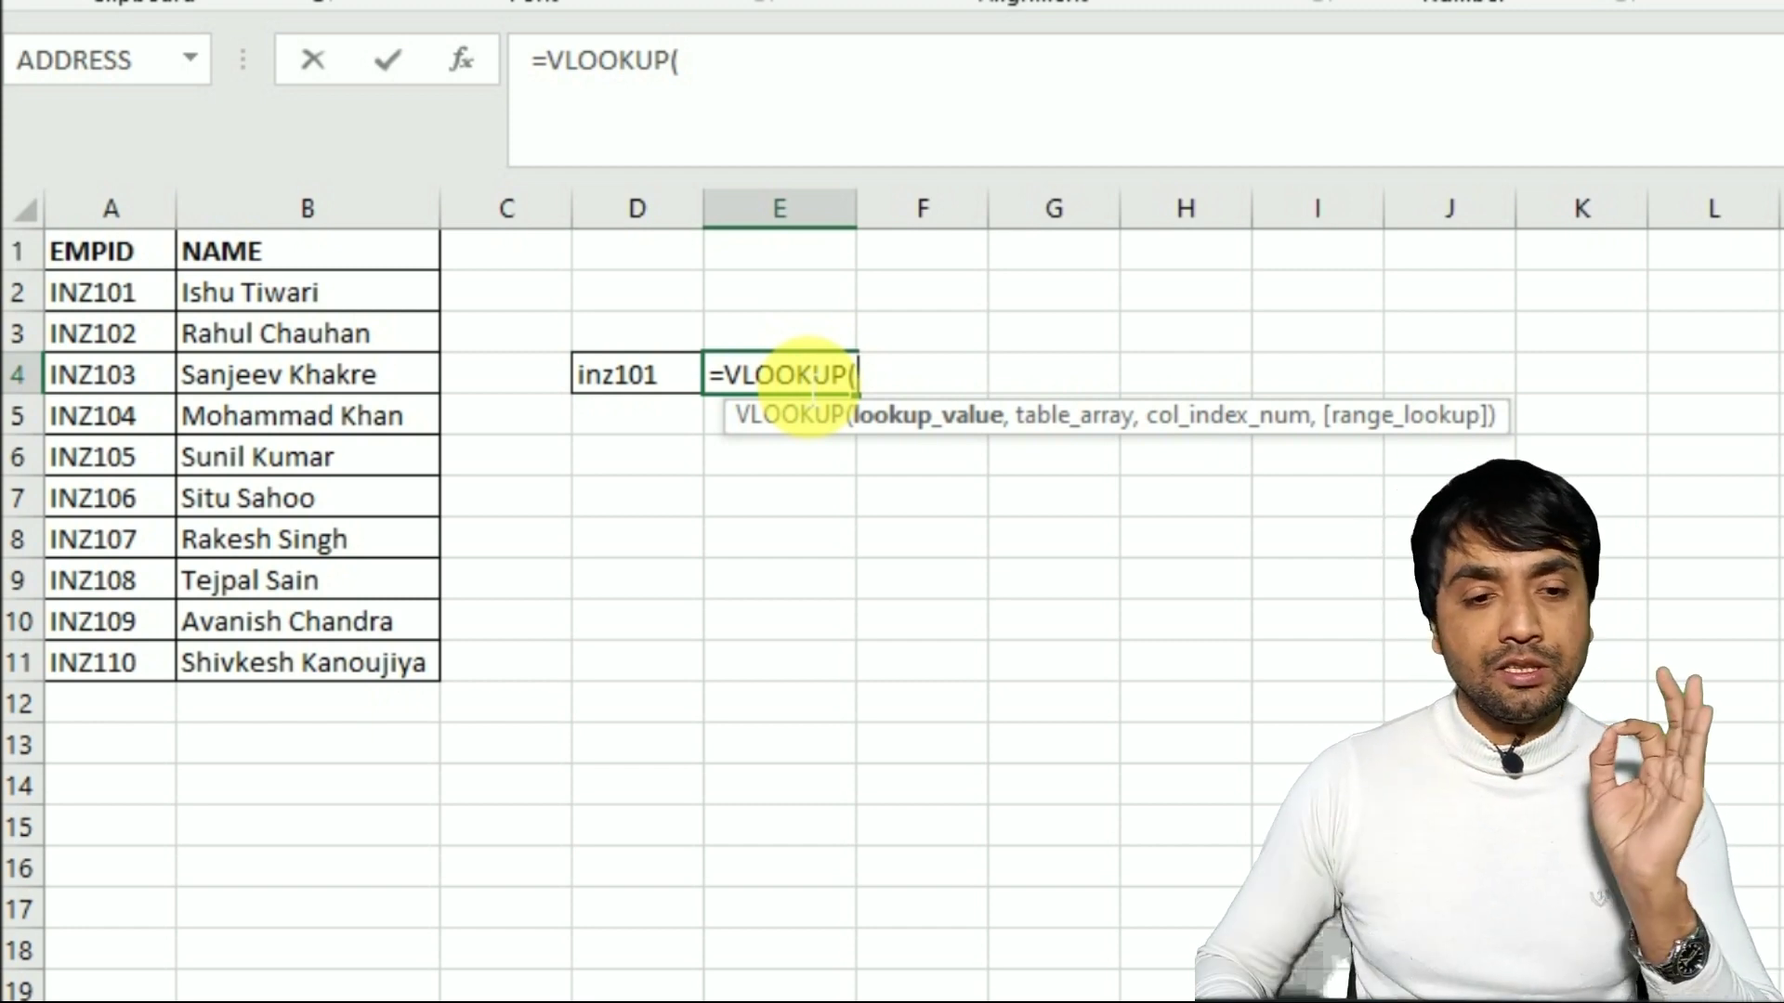
left_click(622, 395)
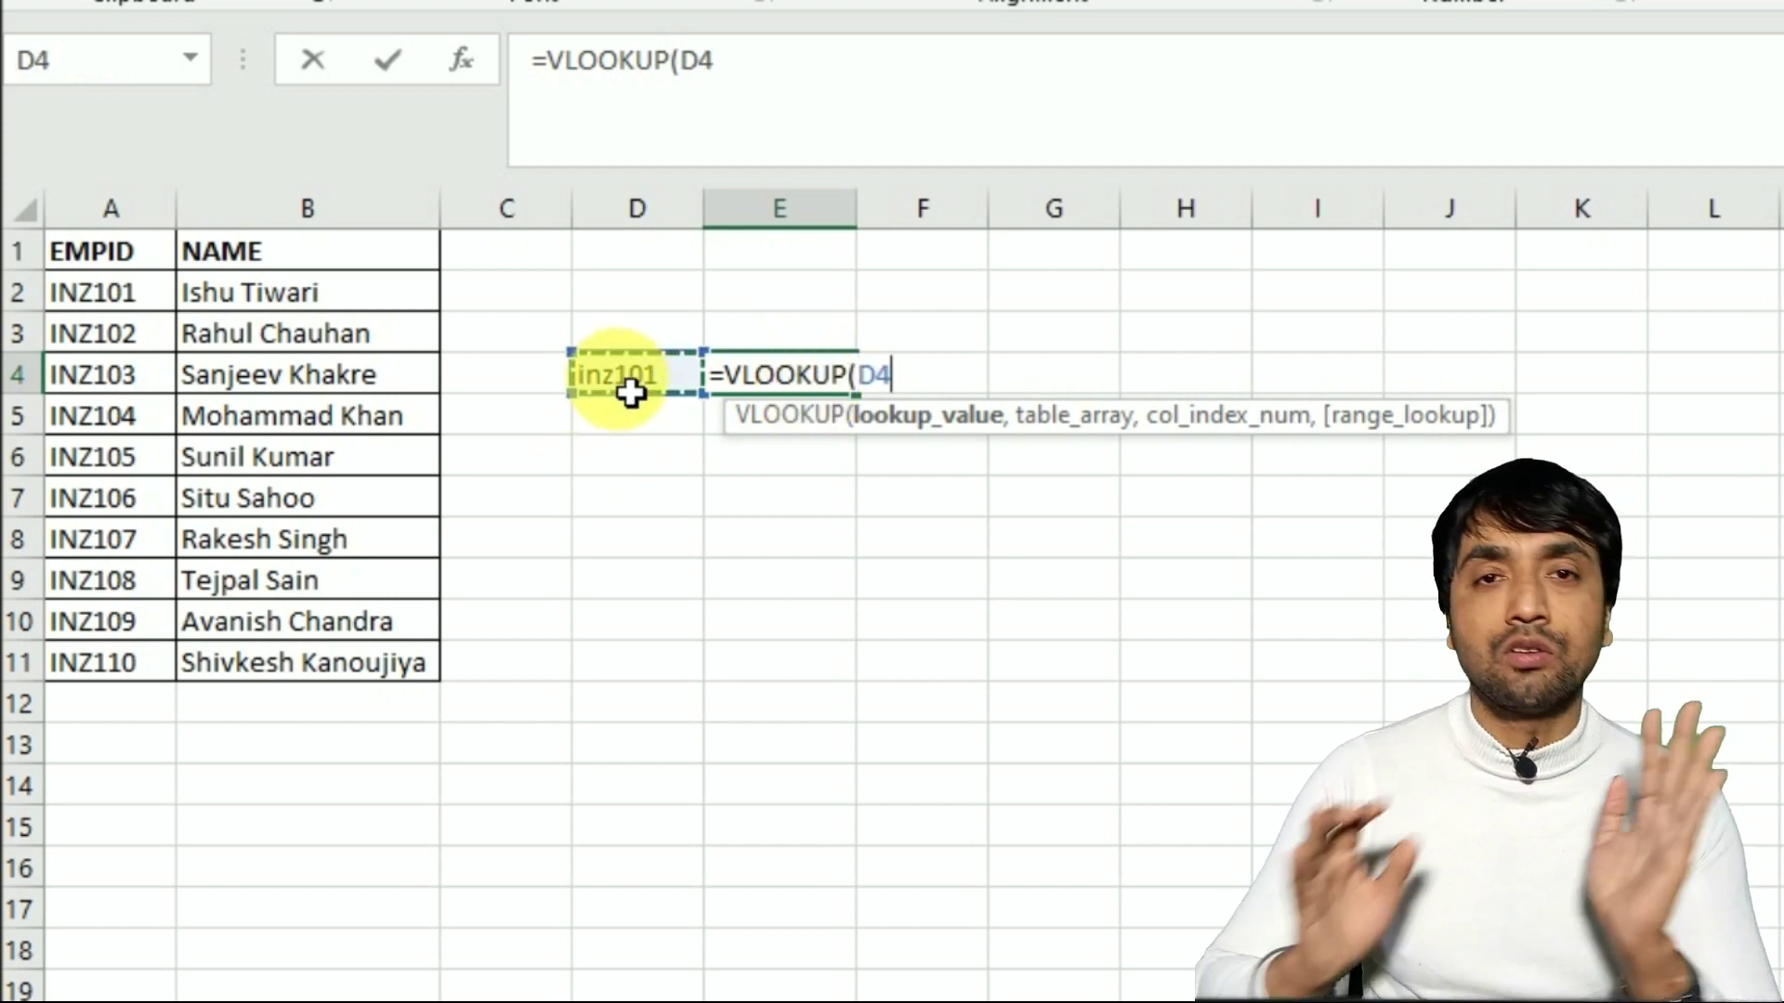
type(",")
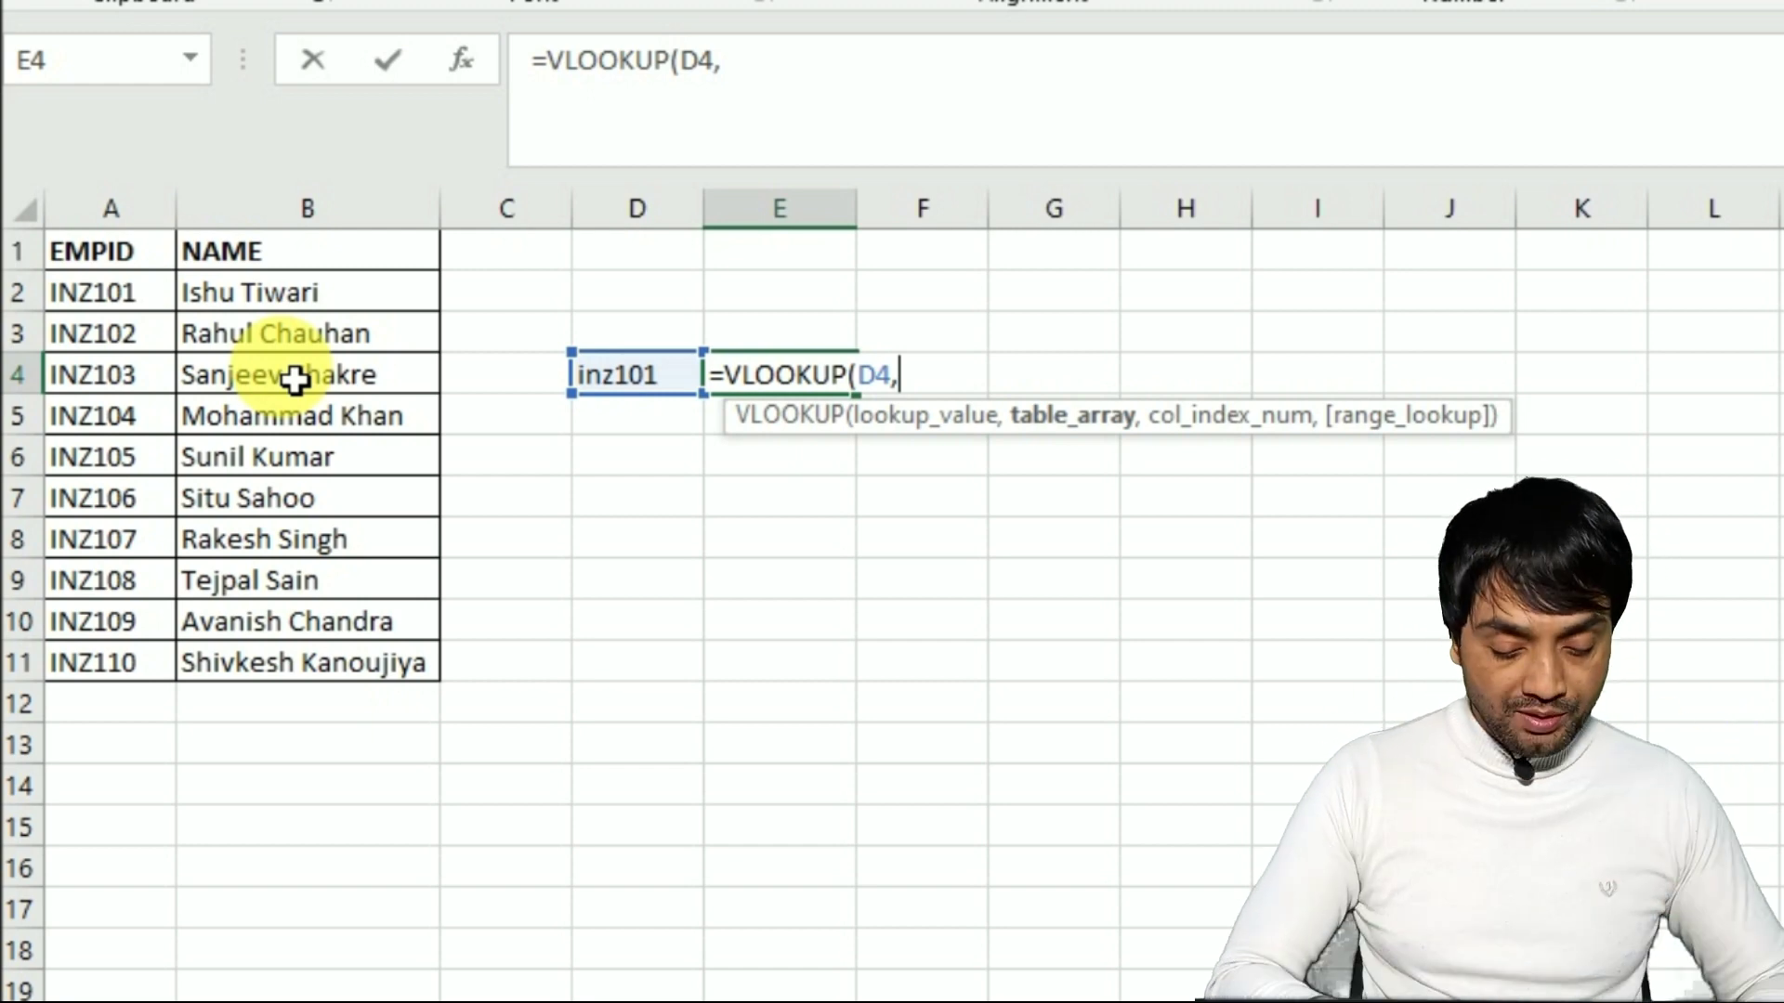
- Add INDIRECT(ADDRESS( as the table argument of E4's VLOOKUP
type("indirect")
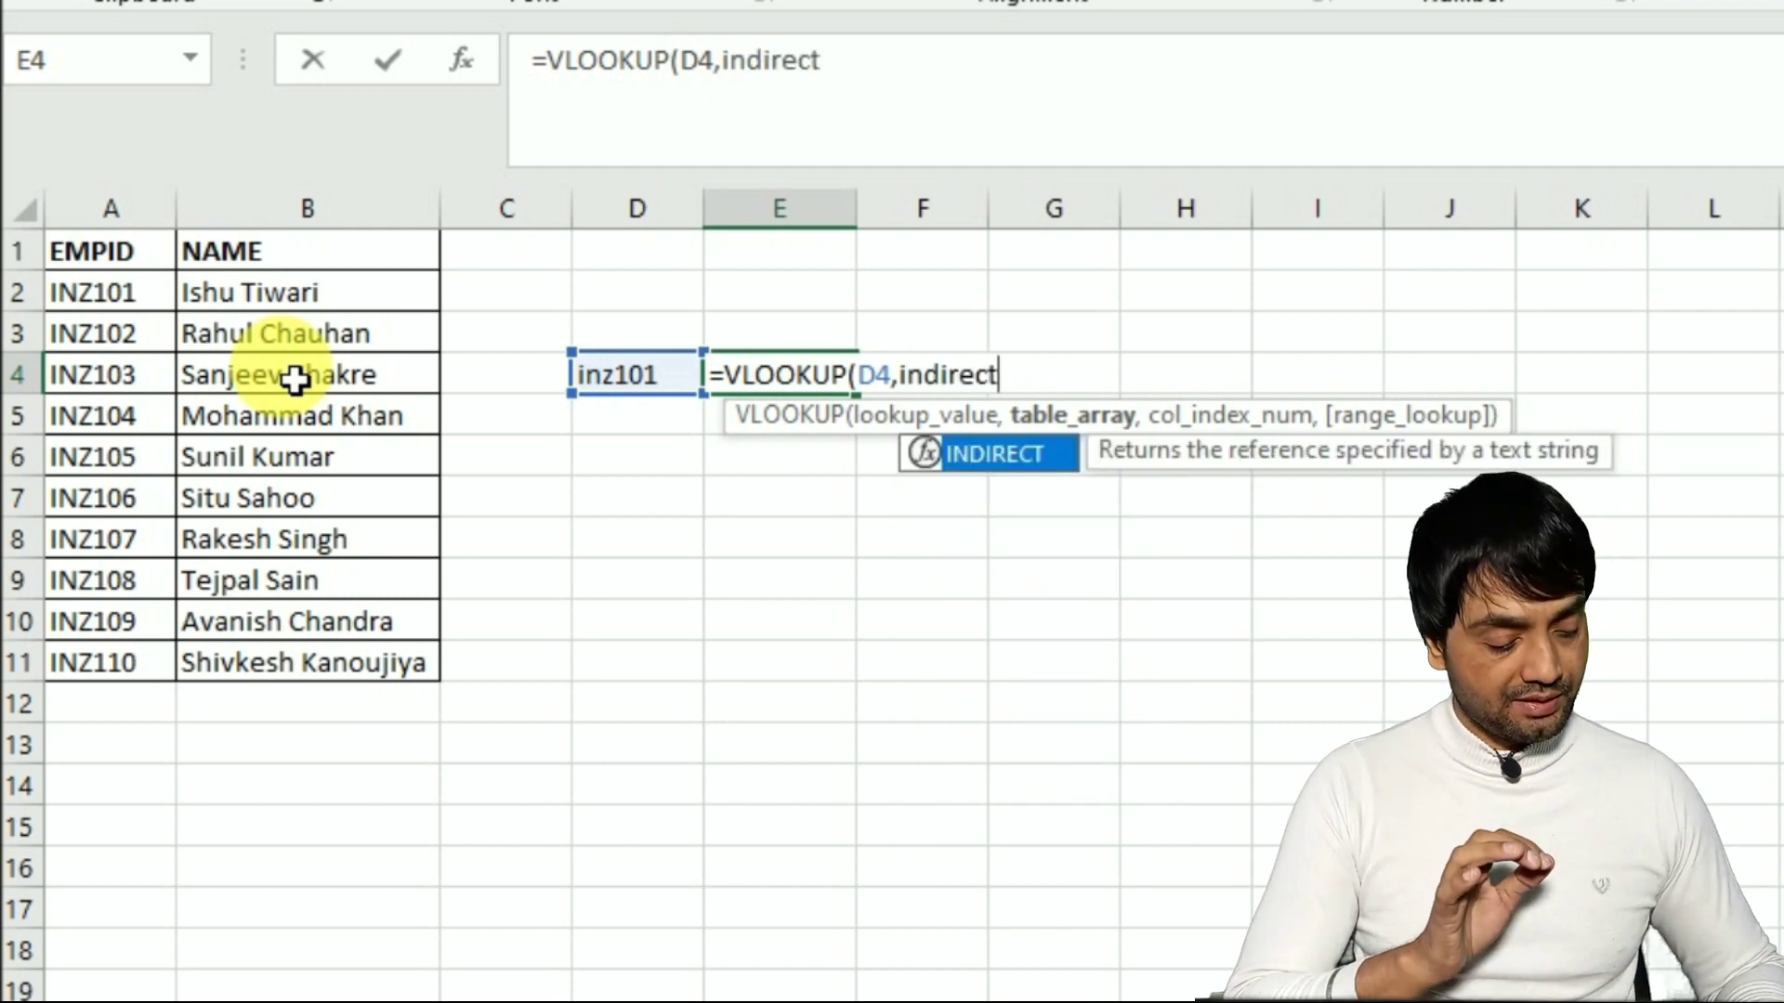
key("Tab")
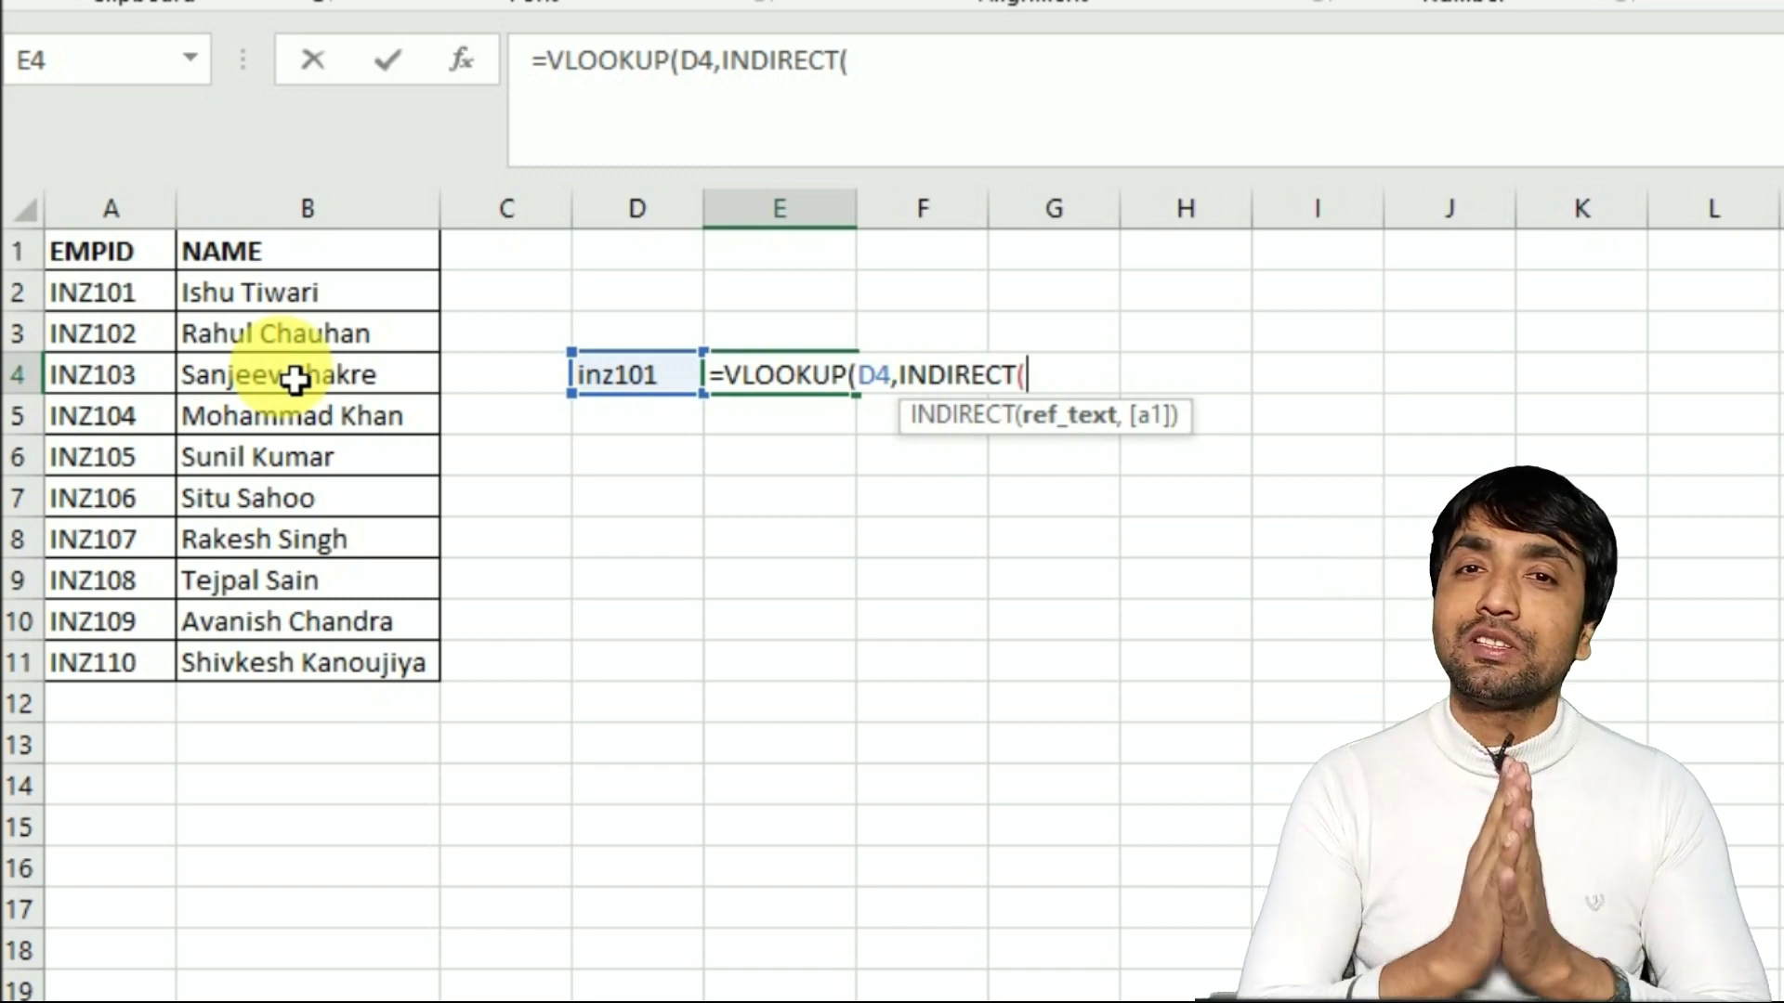
type("AD")
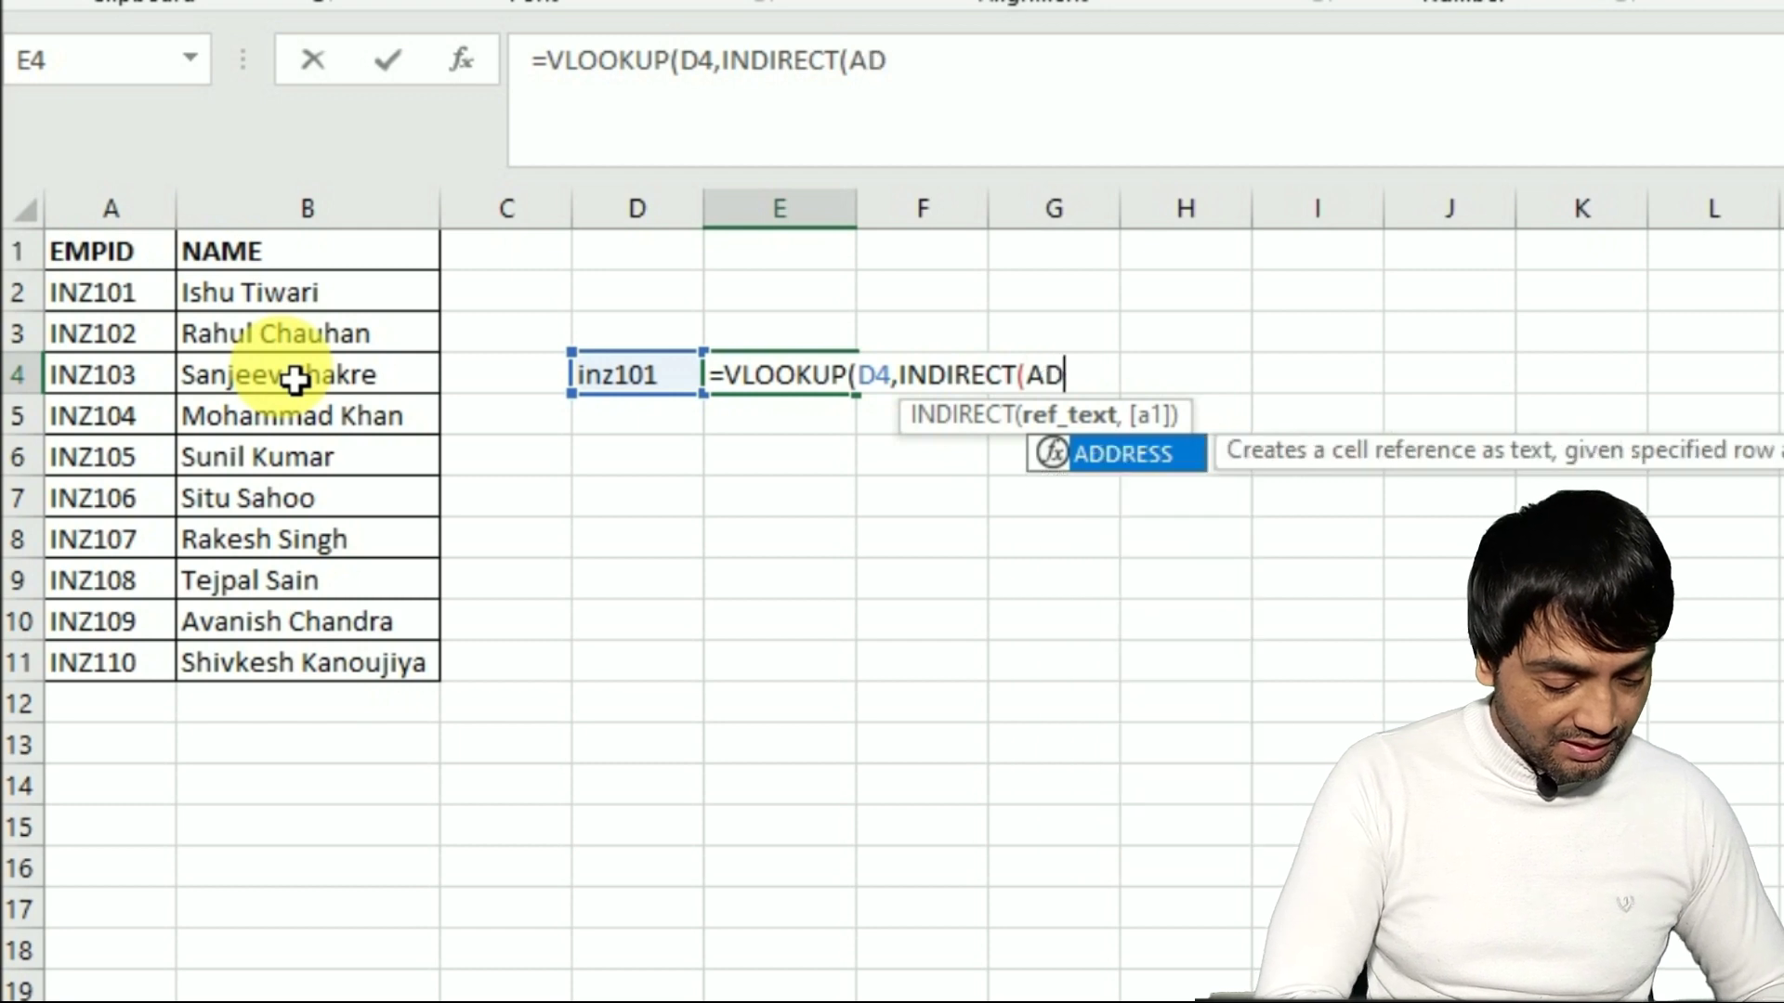
type("DRESS(1")
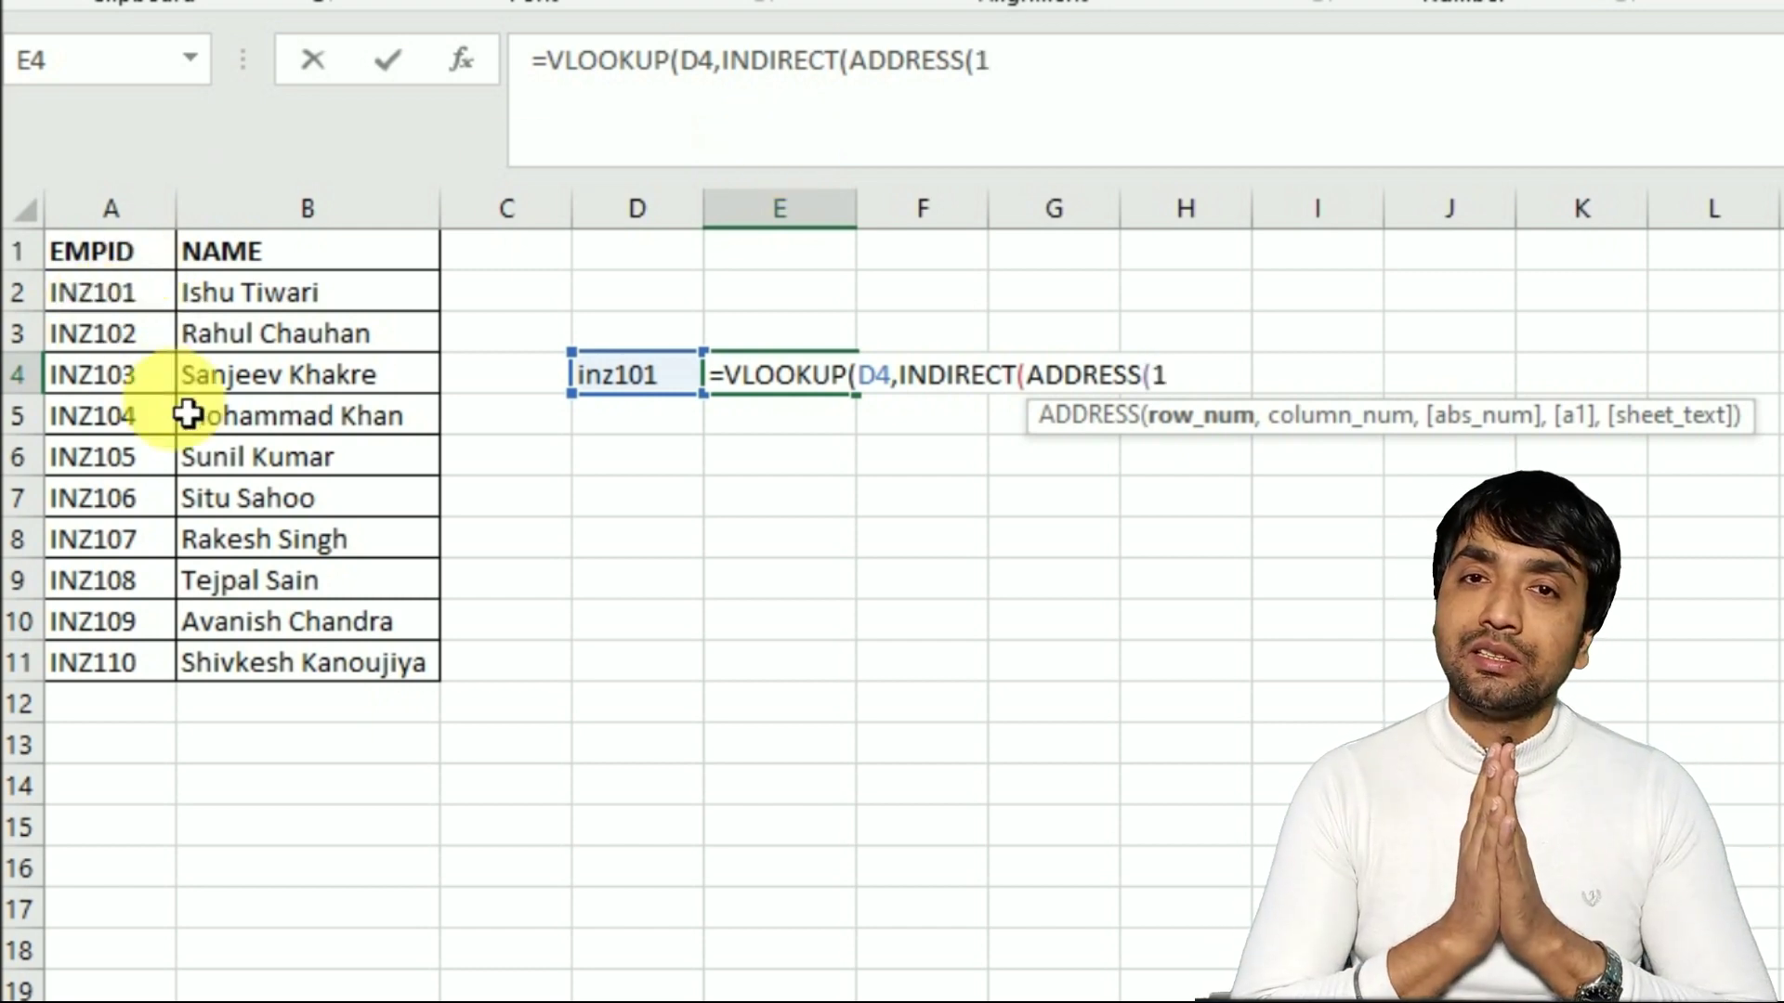
- Give ADDRESS the arguments 1,1,1,1 and open the quoted sheet-name text
type(",")
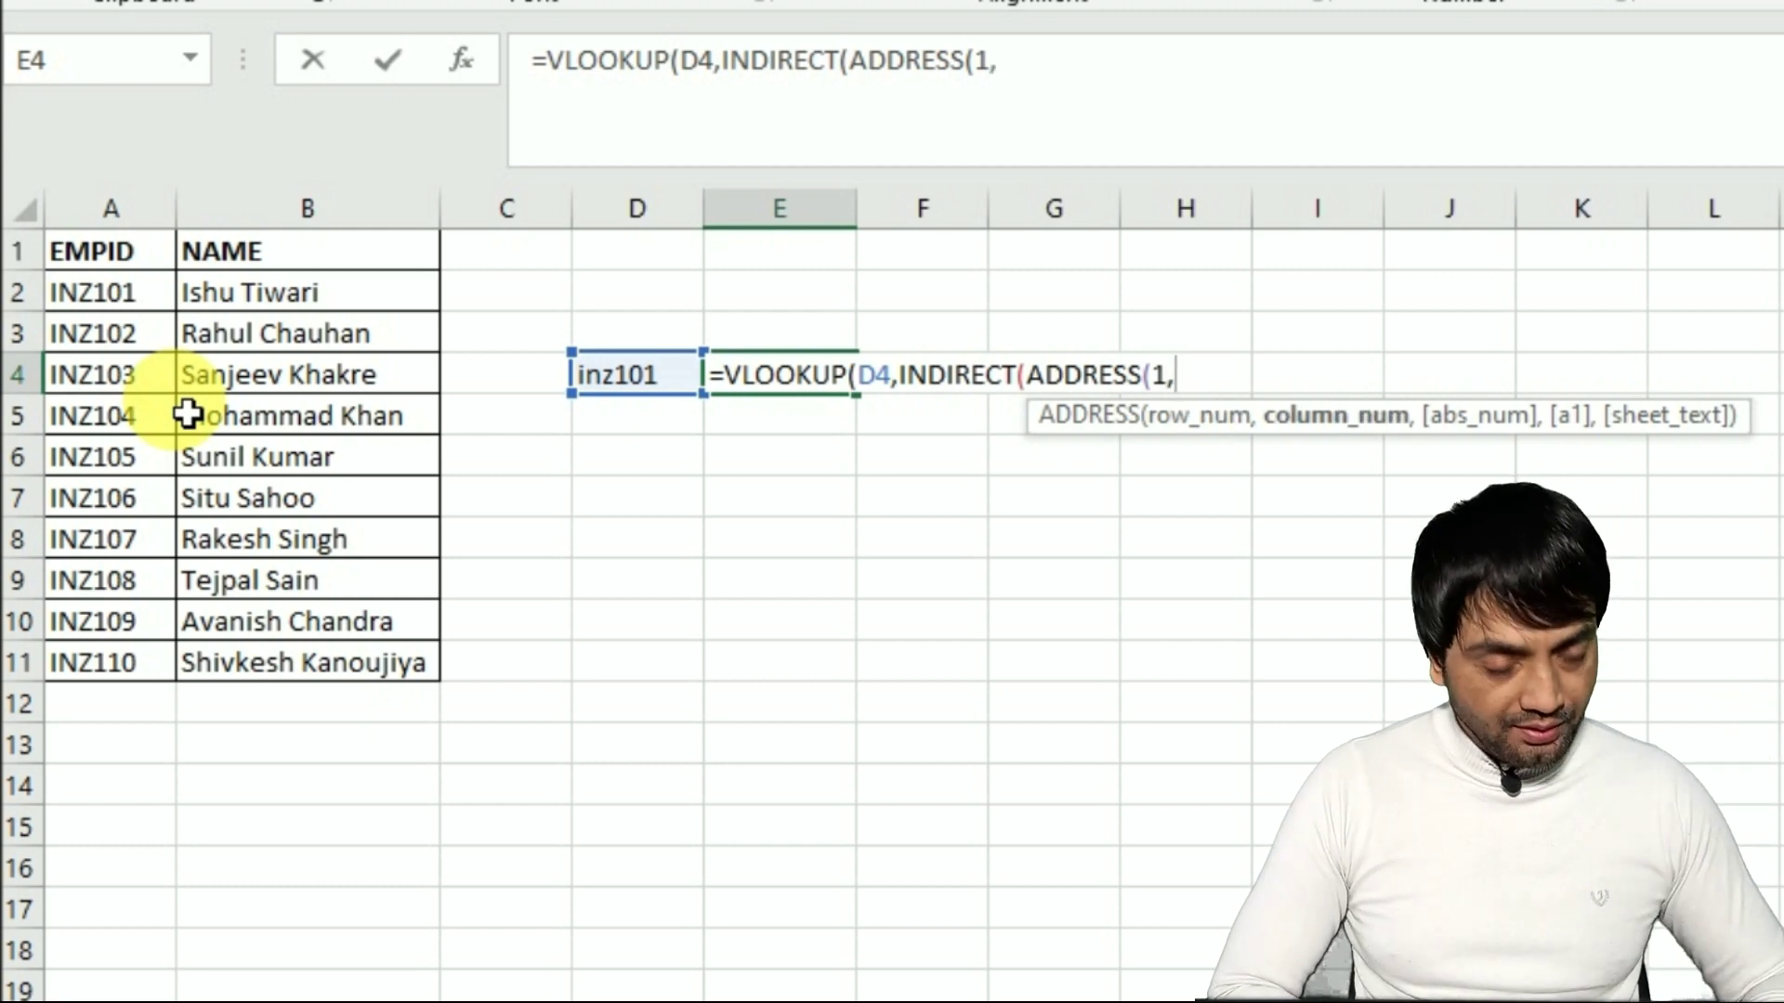
type("1")
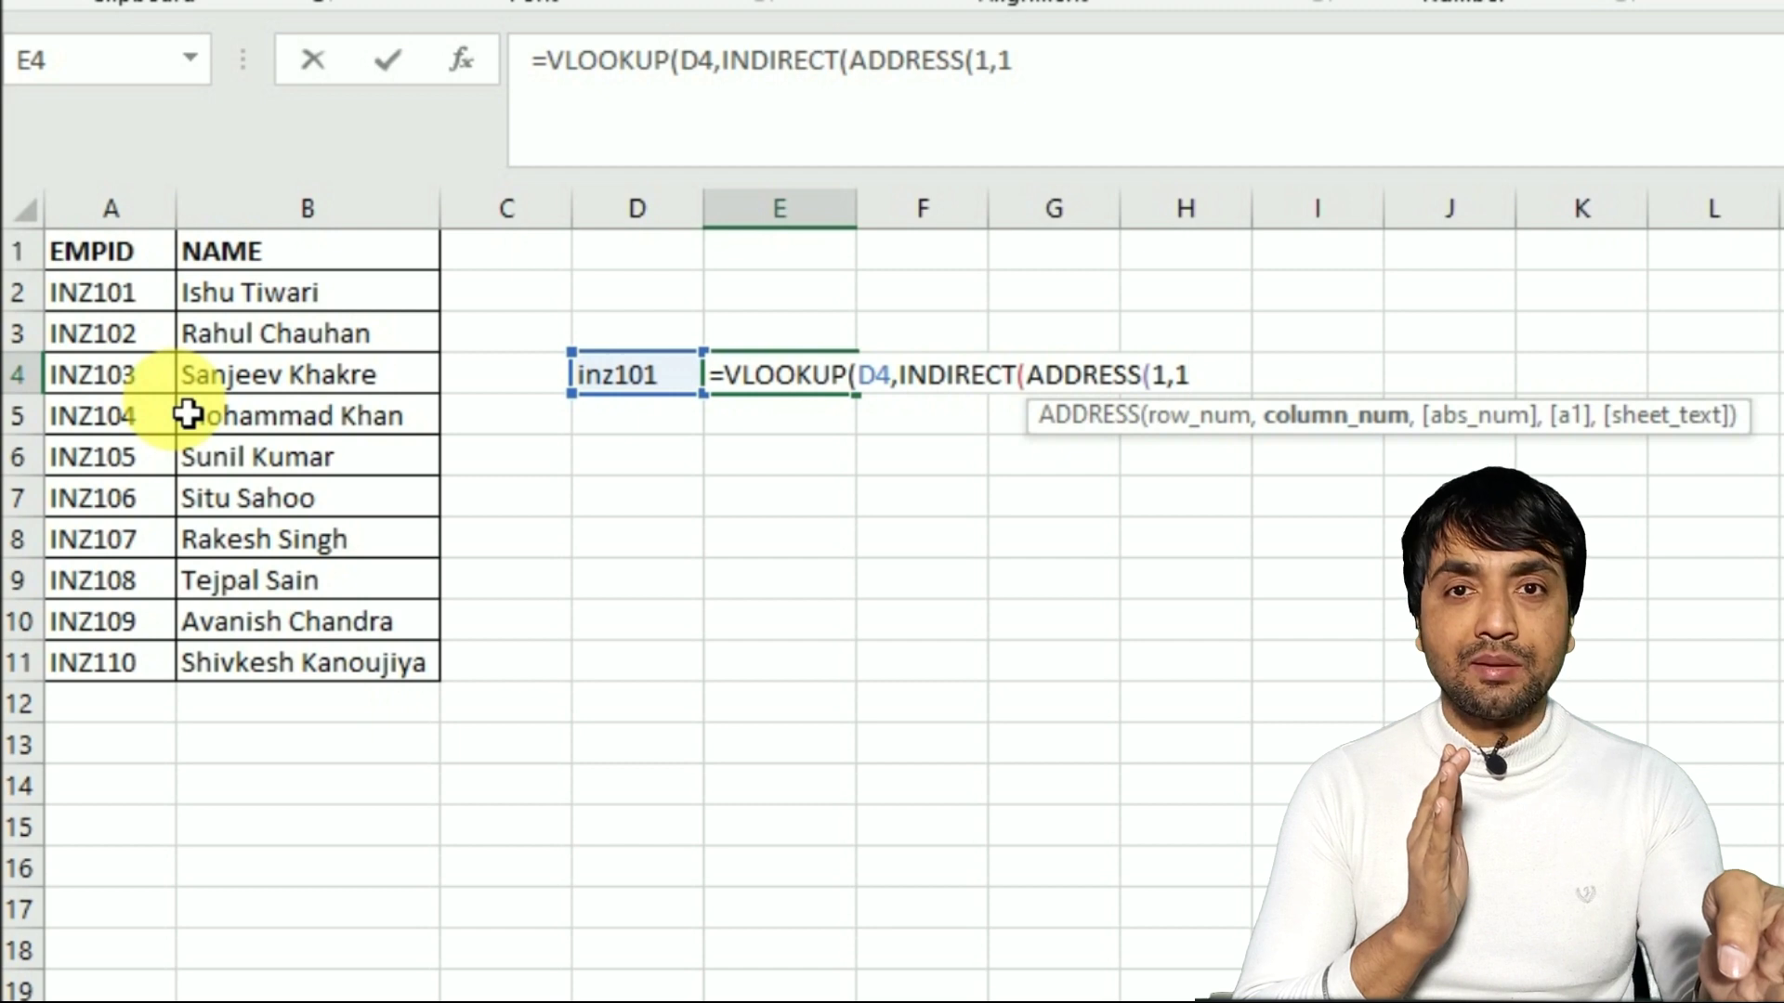
type(",")
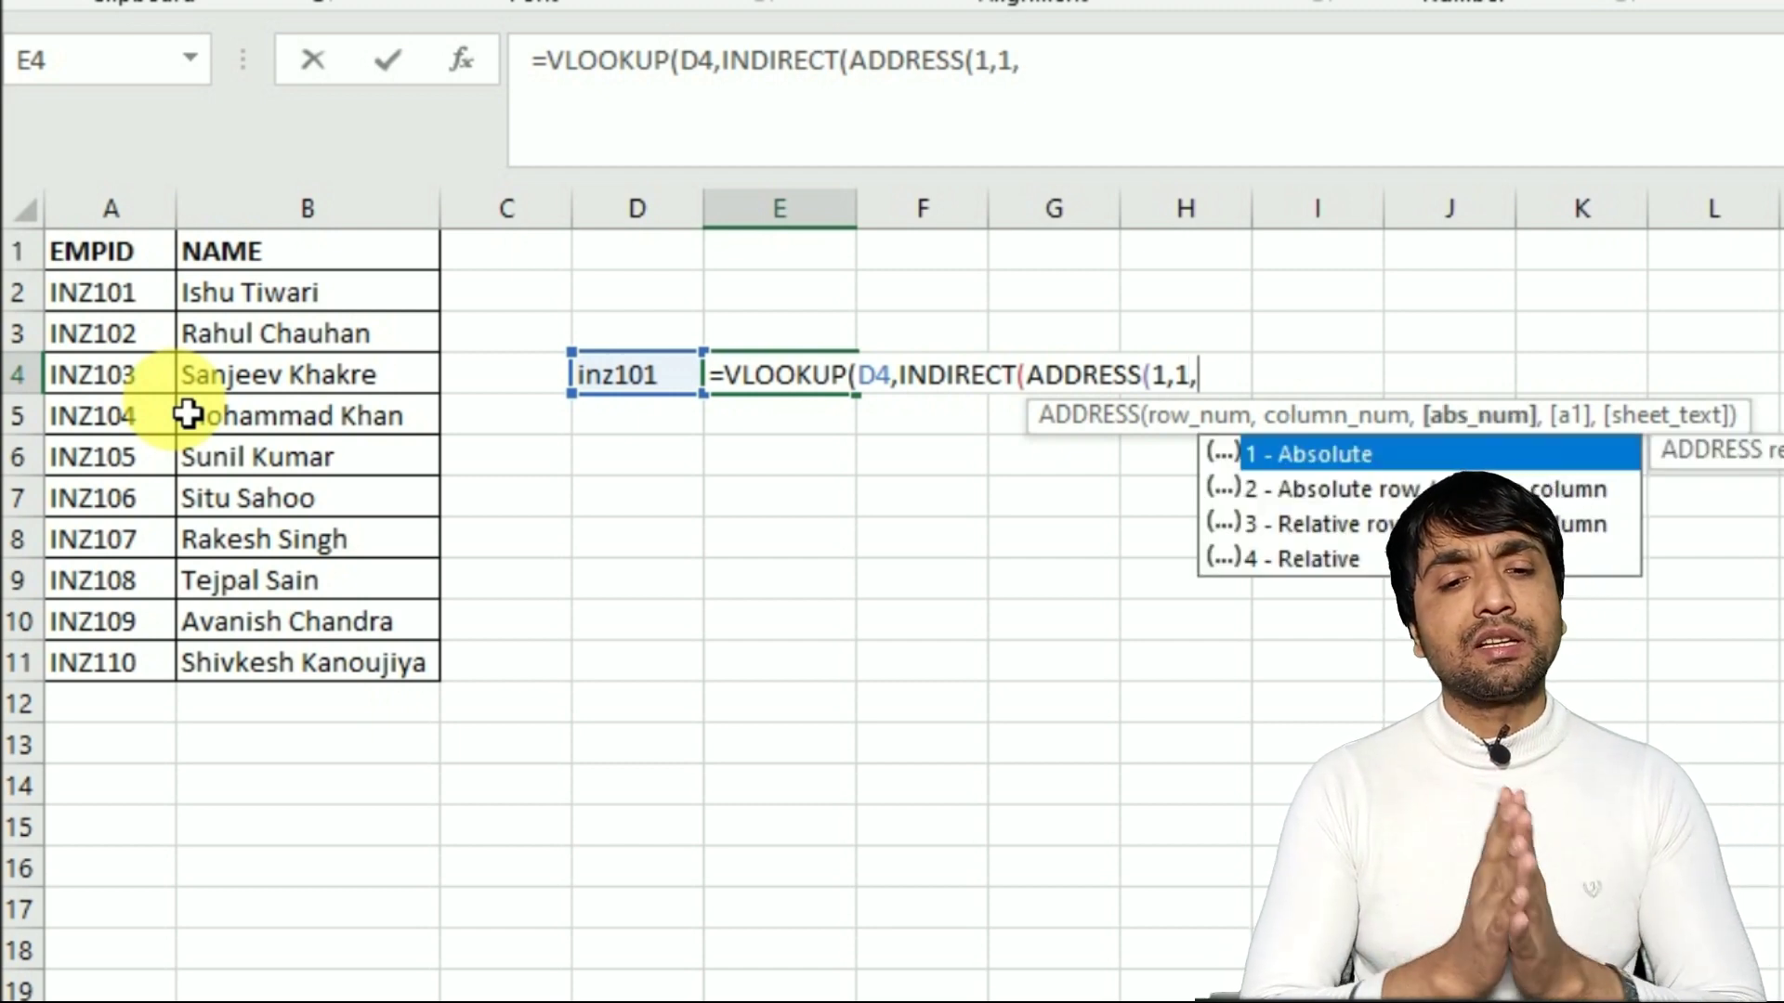
type("1")
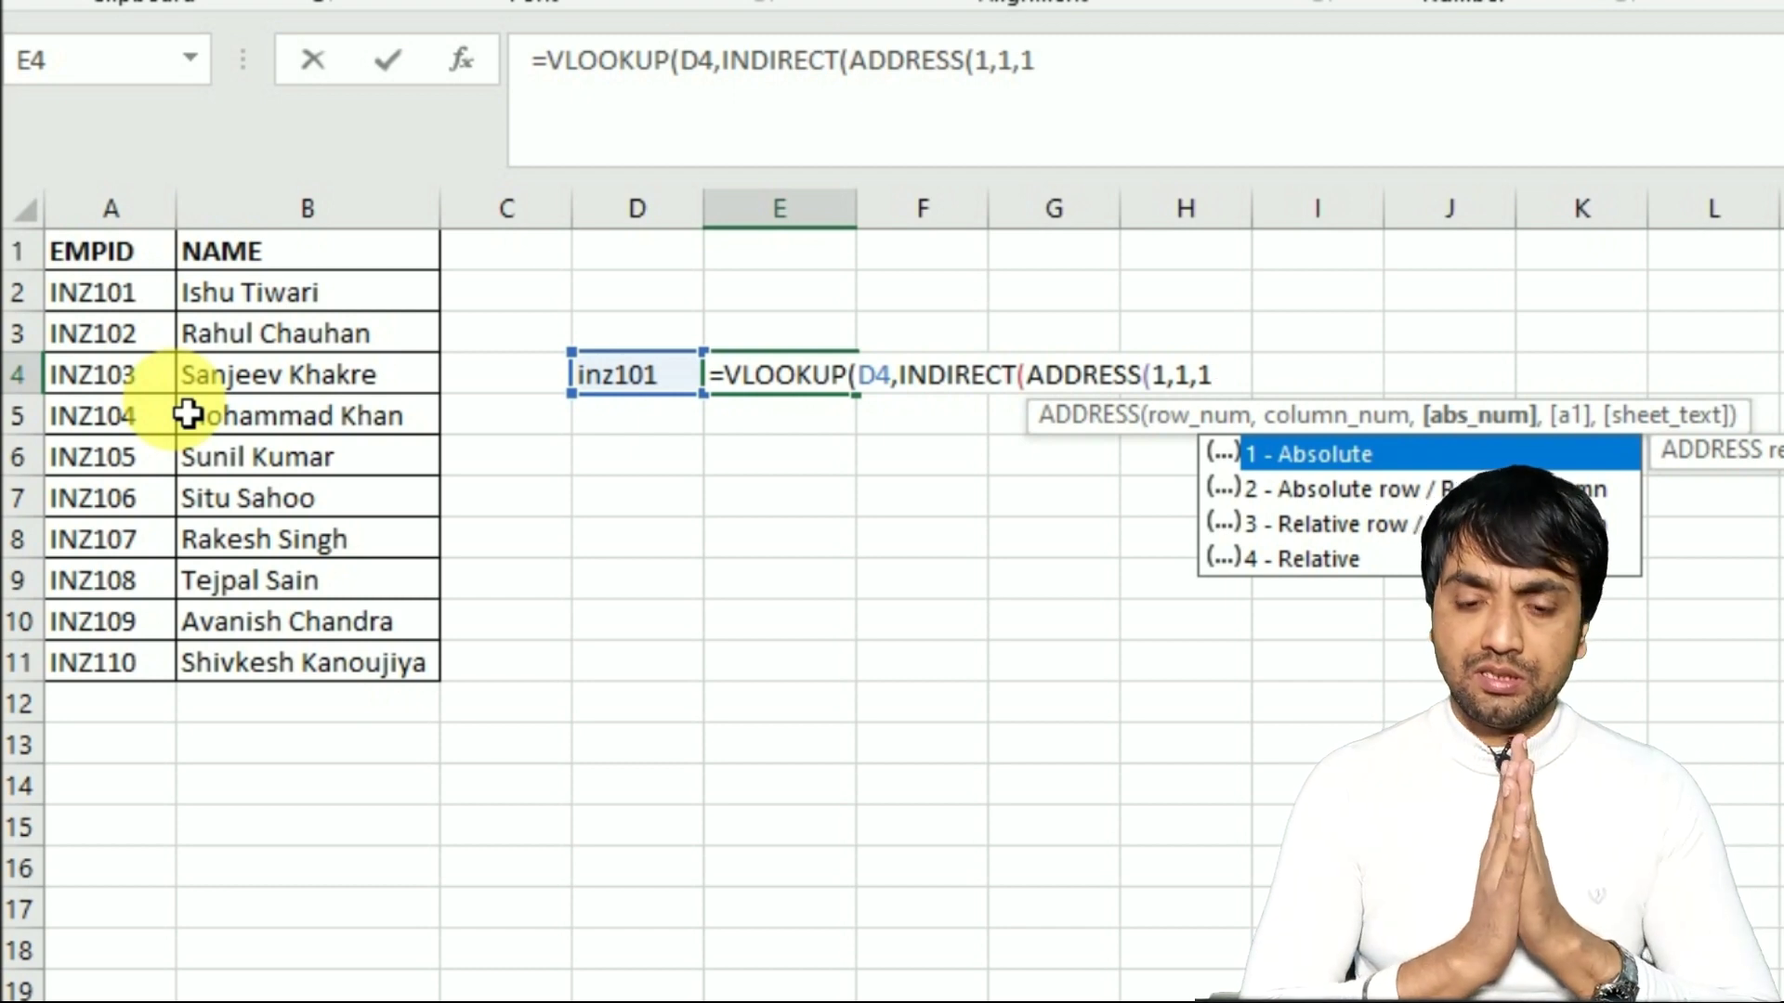
type(",1,")
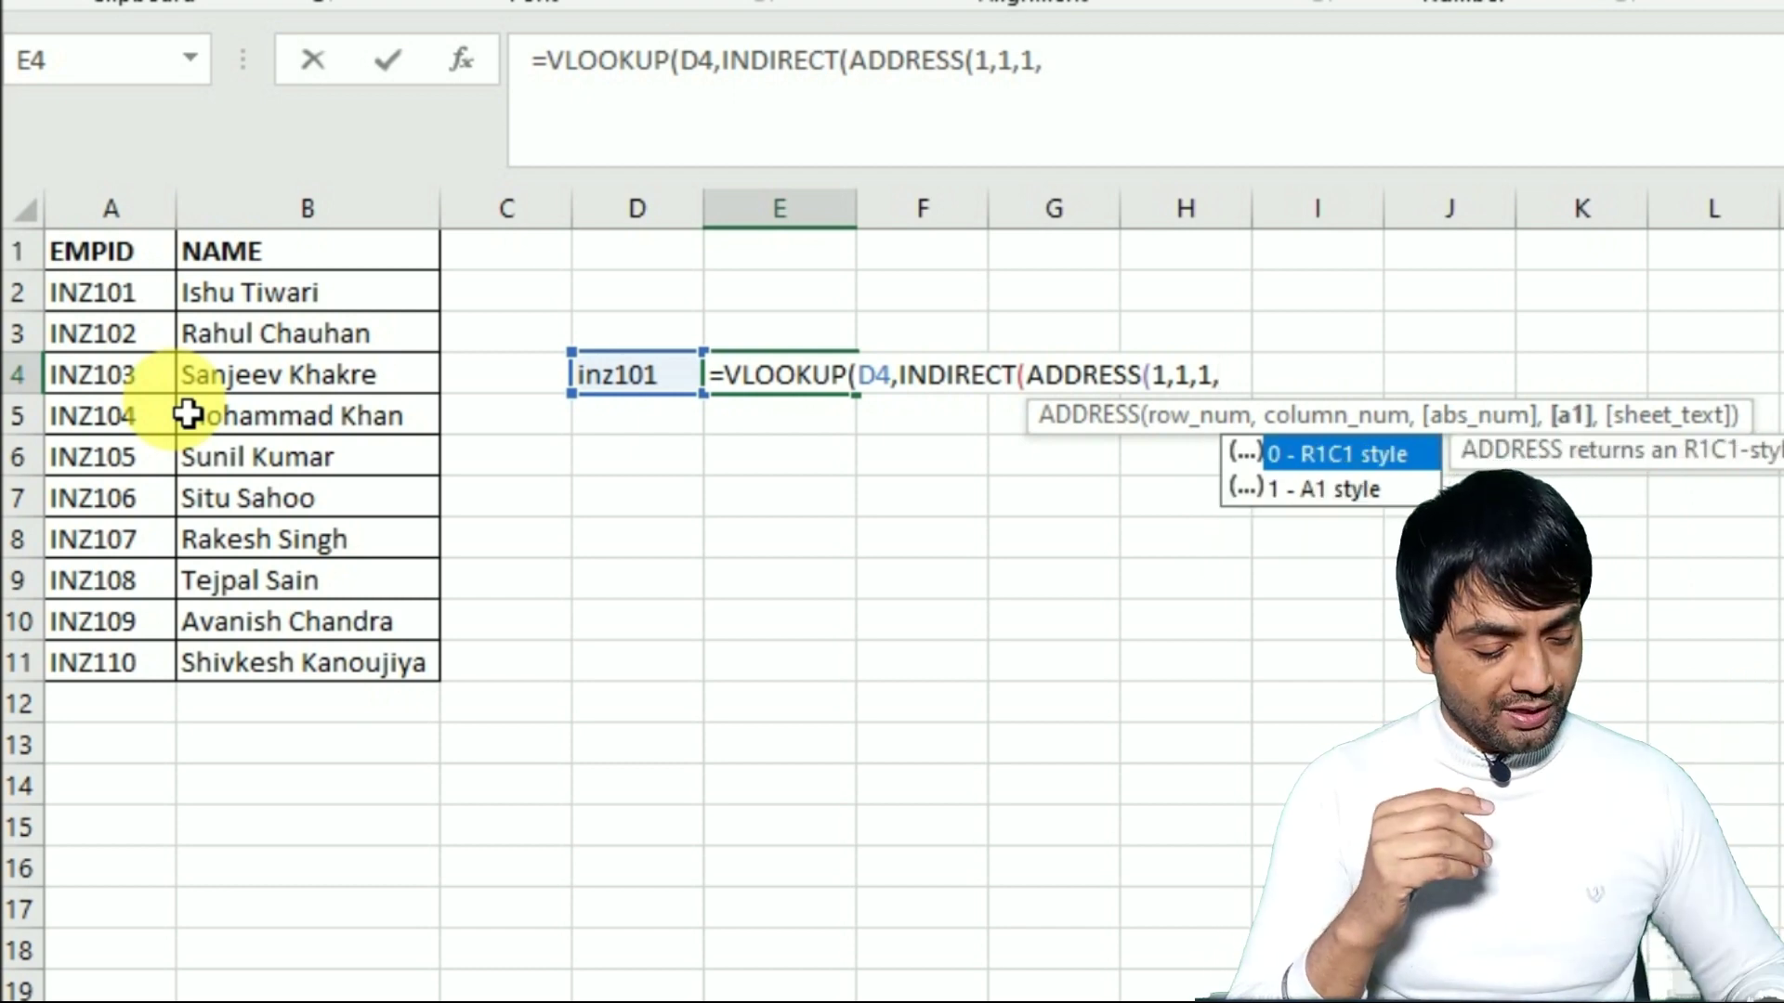
type("1")
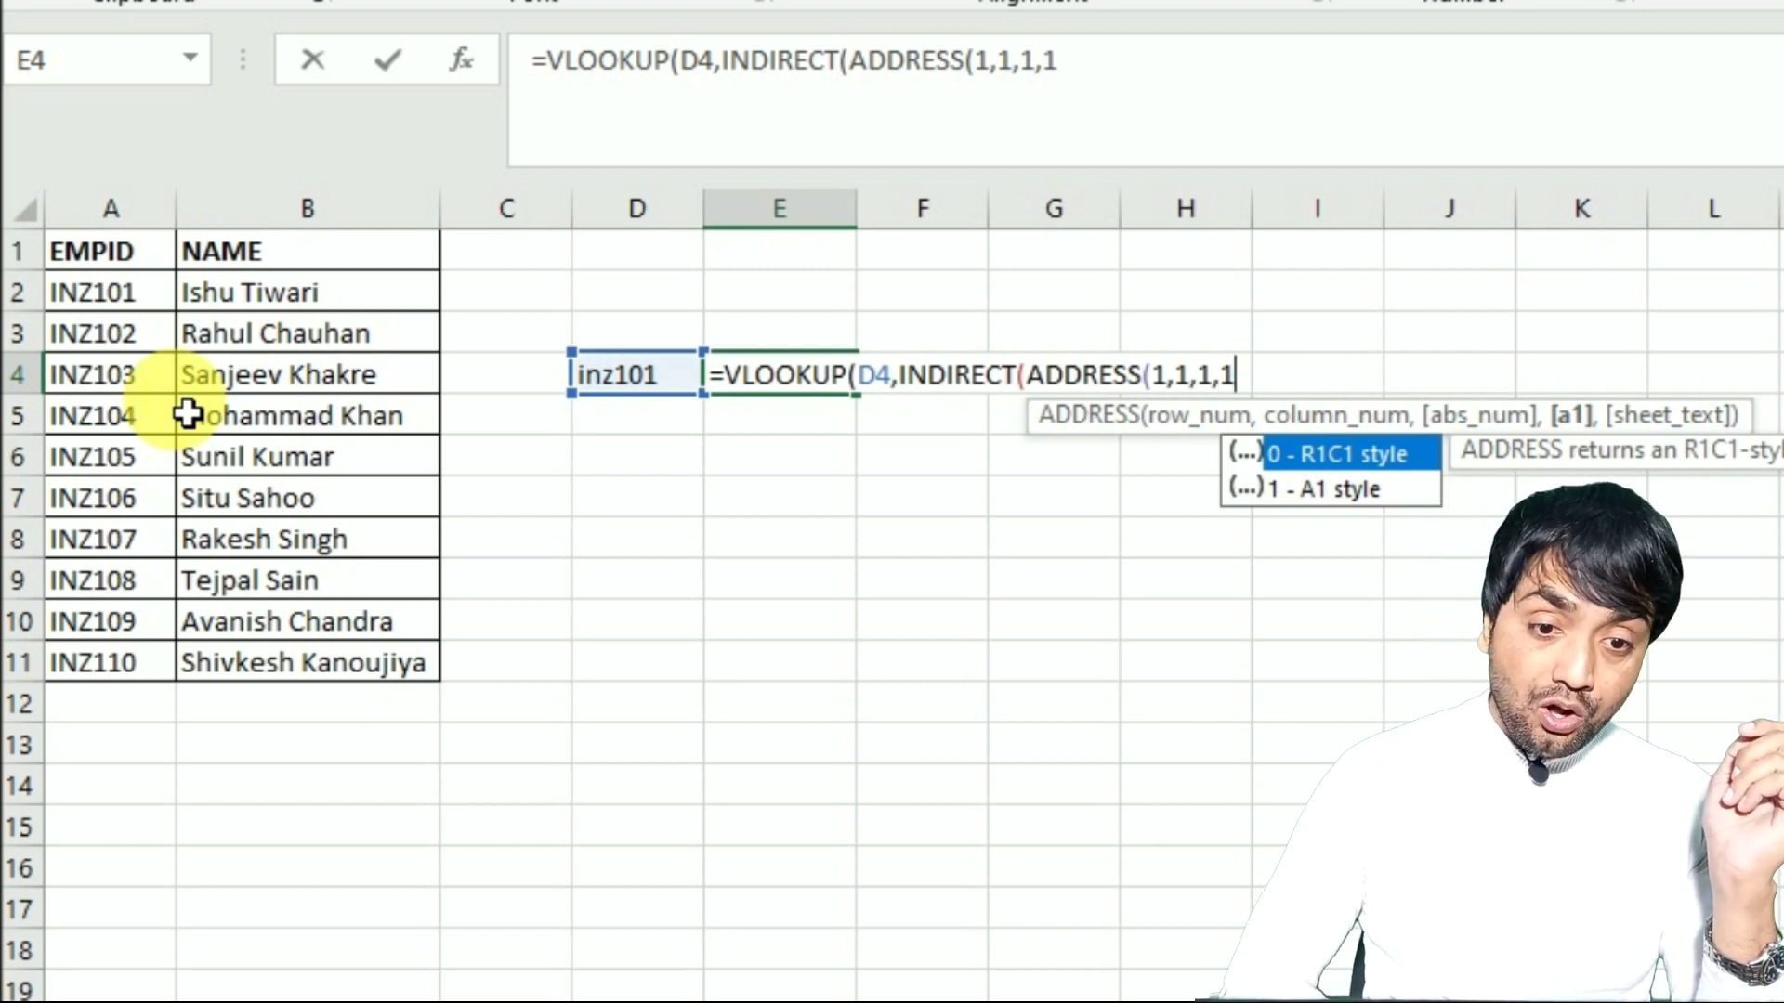
type(",")
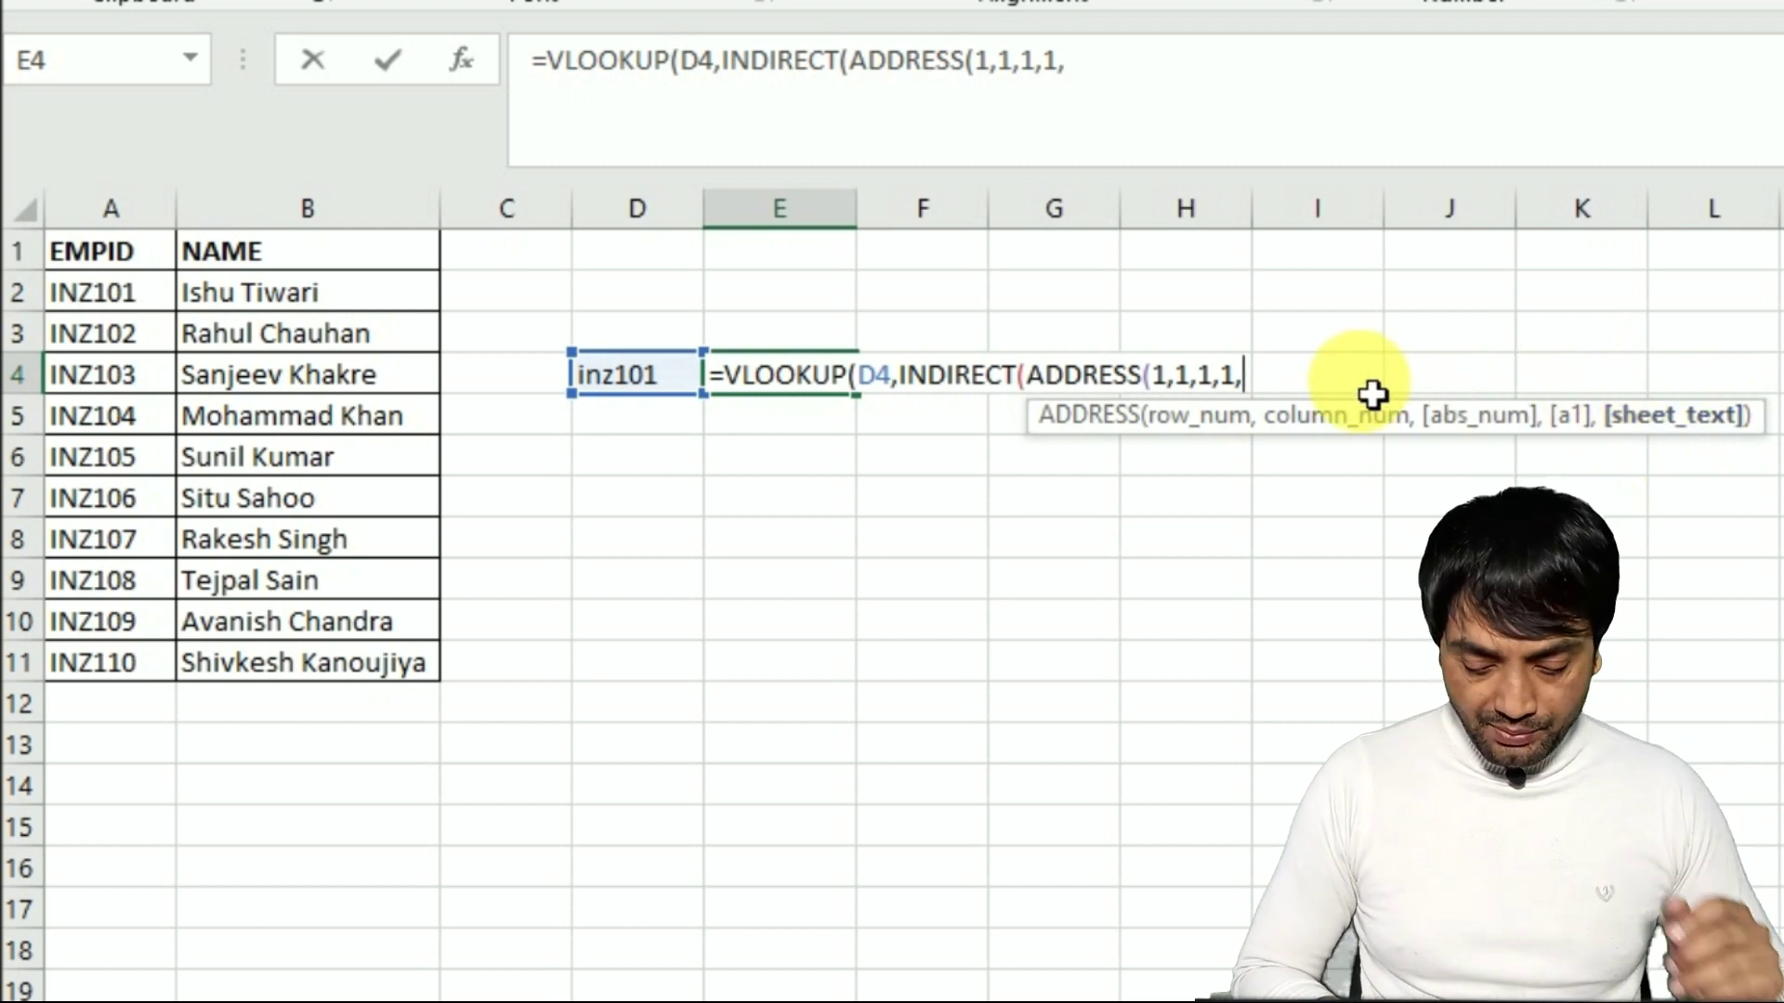
type("\"sHEET1")
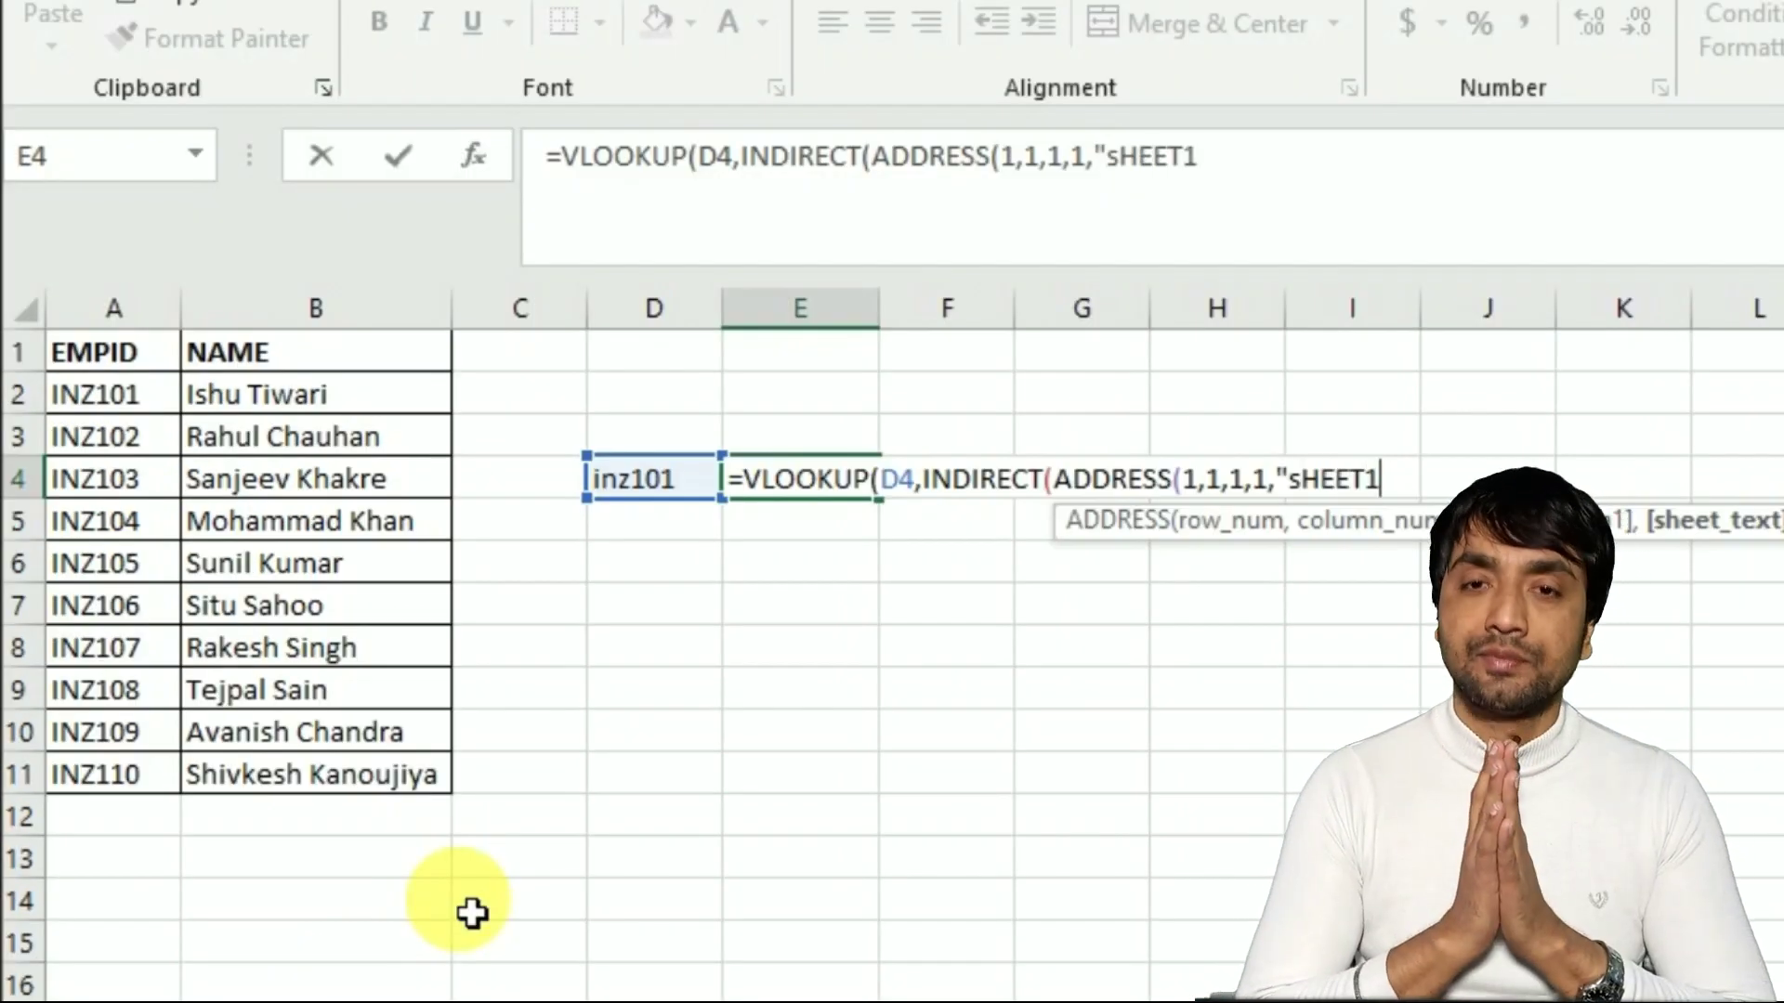
- Close ADDRESS(1,1,1,1,"Sheet1") and confirm it evaluates to Sheet1!$A$1
type("\"")
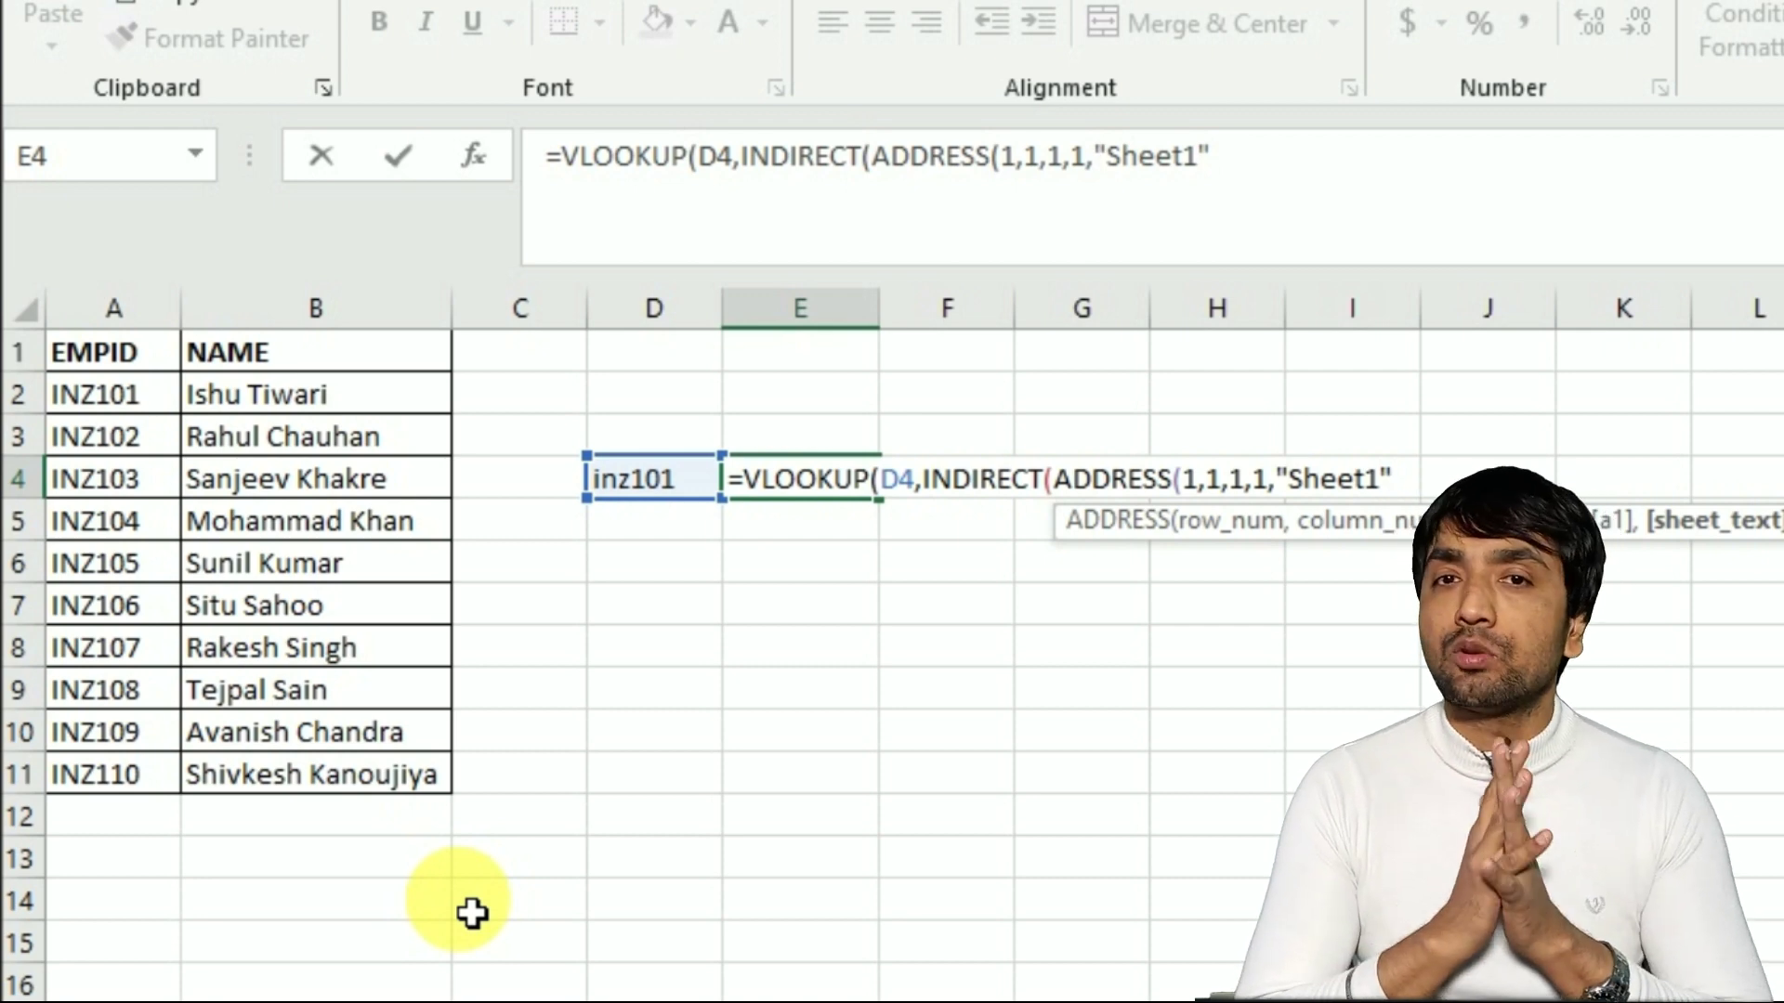
left_click(1675, 479)
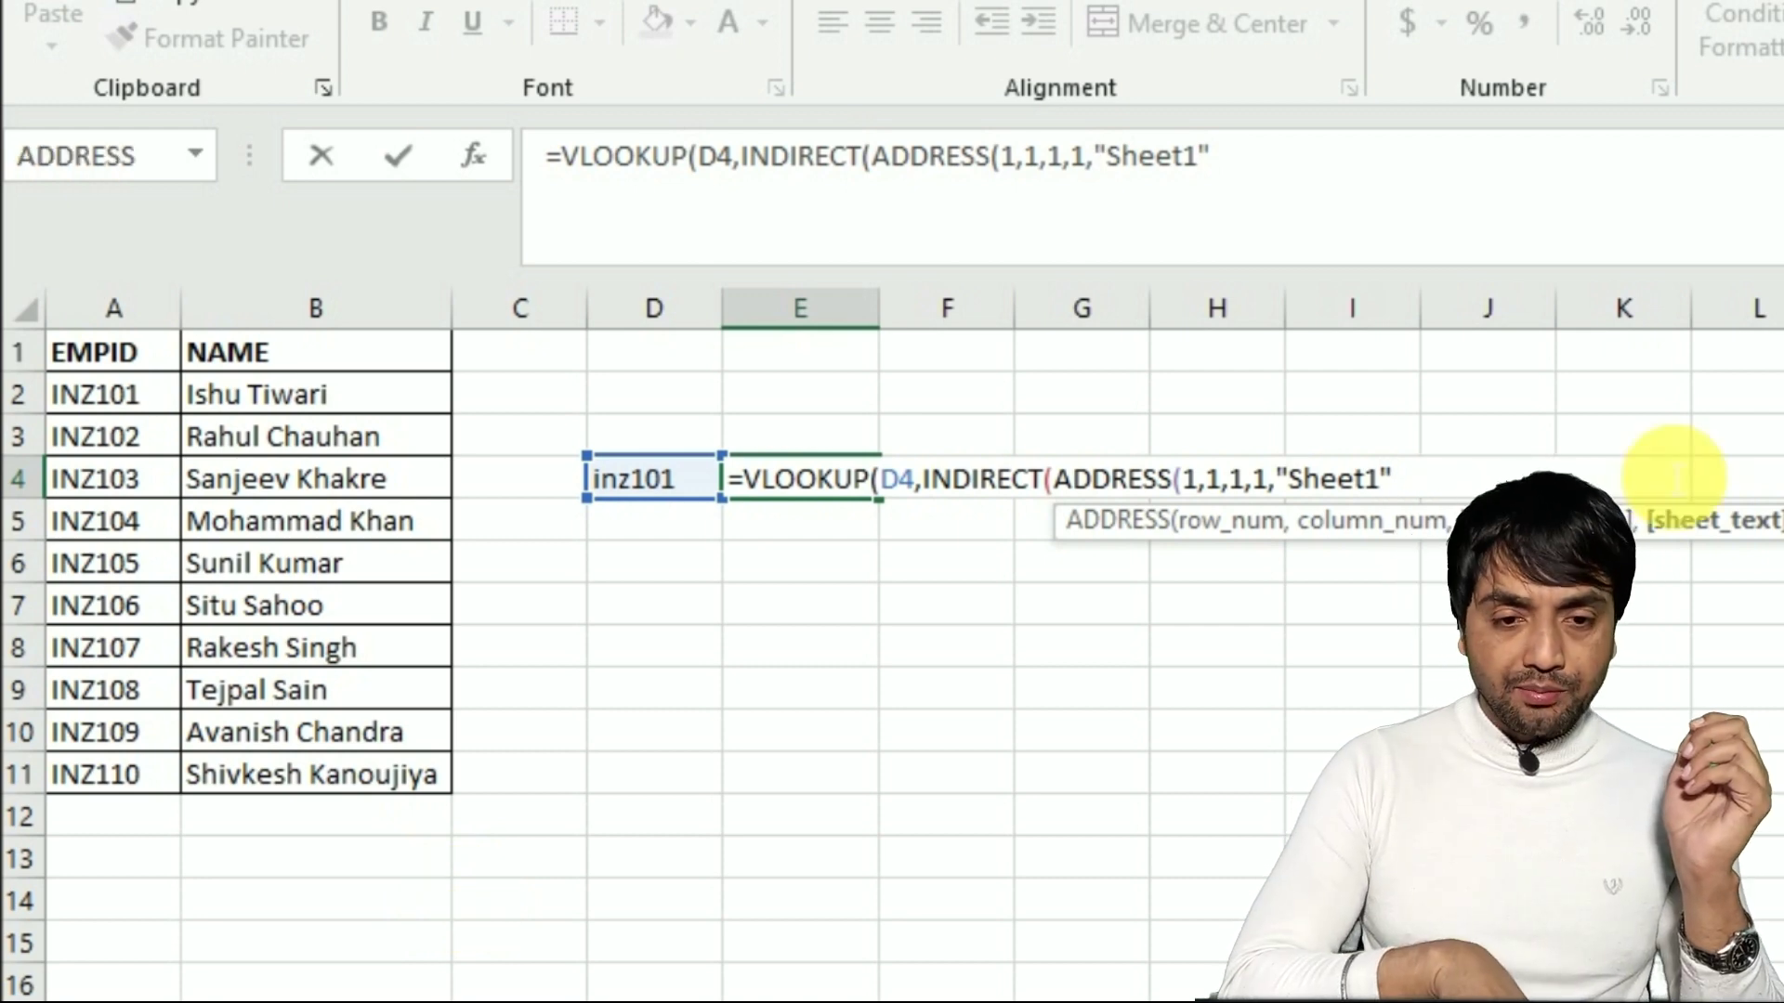
type(")")
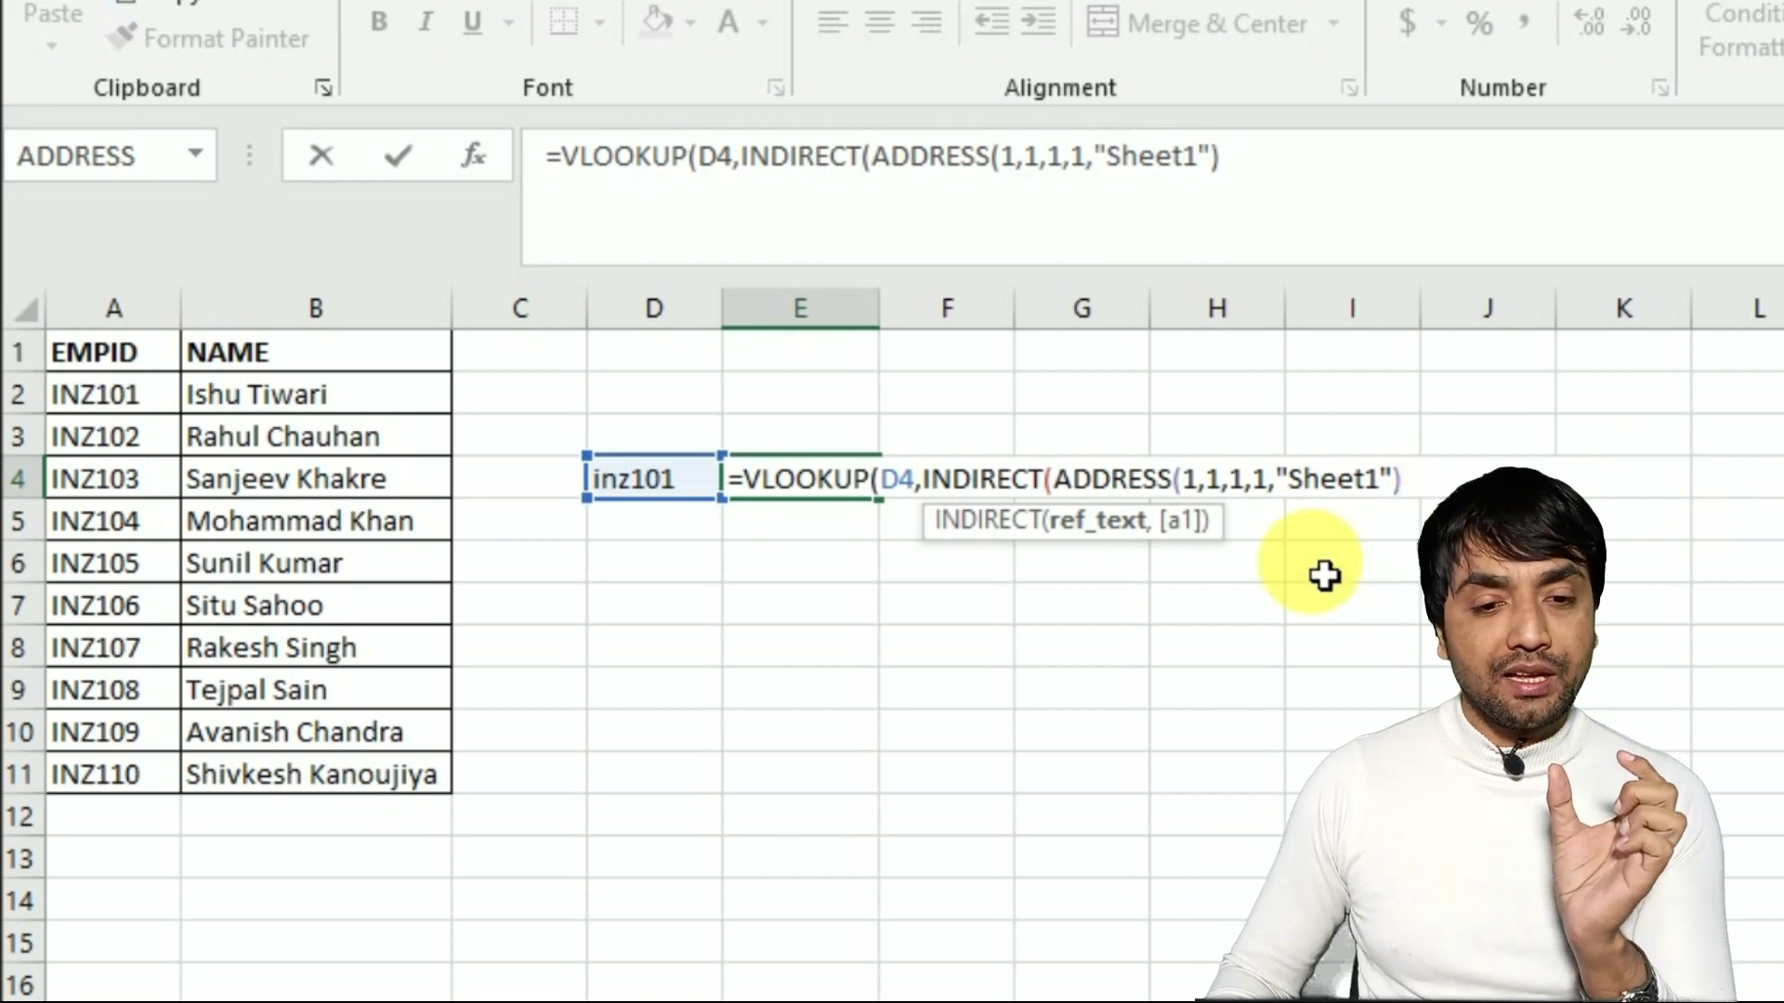
left_click_drag(1056, 479, 1356, 479)
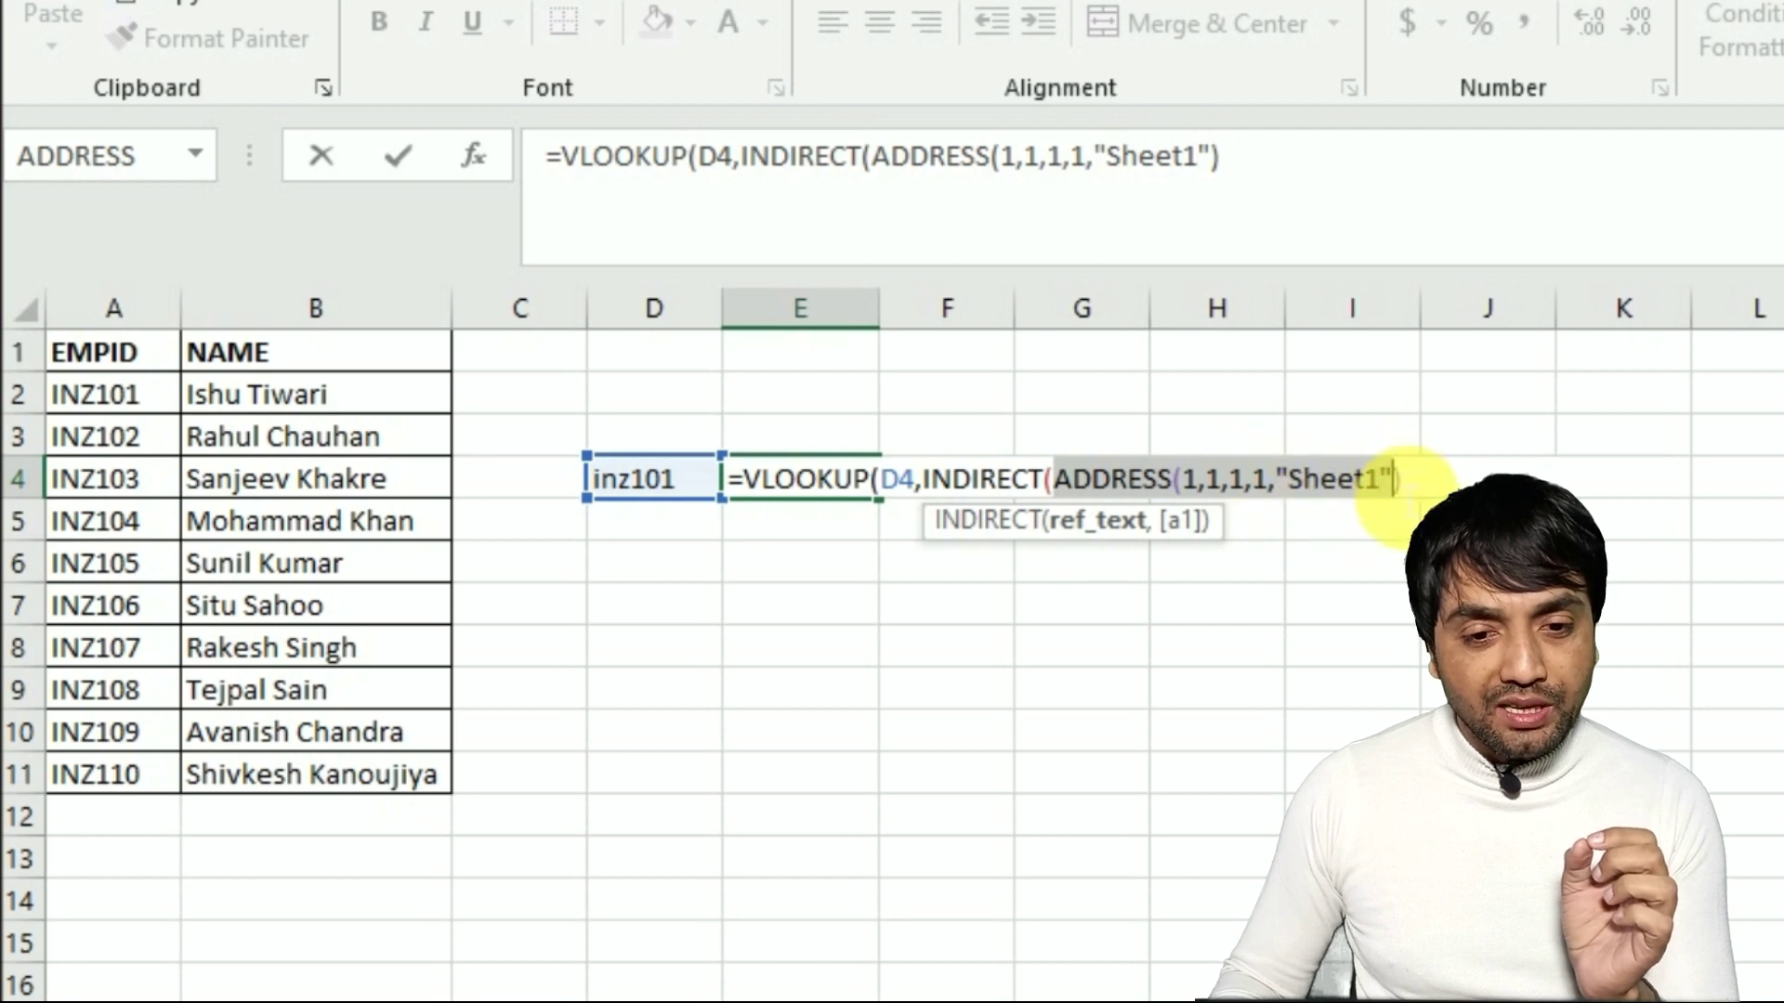
key("F9")
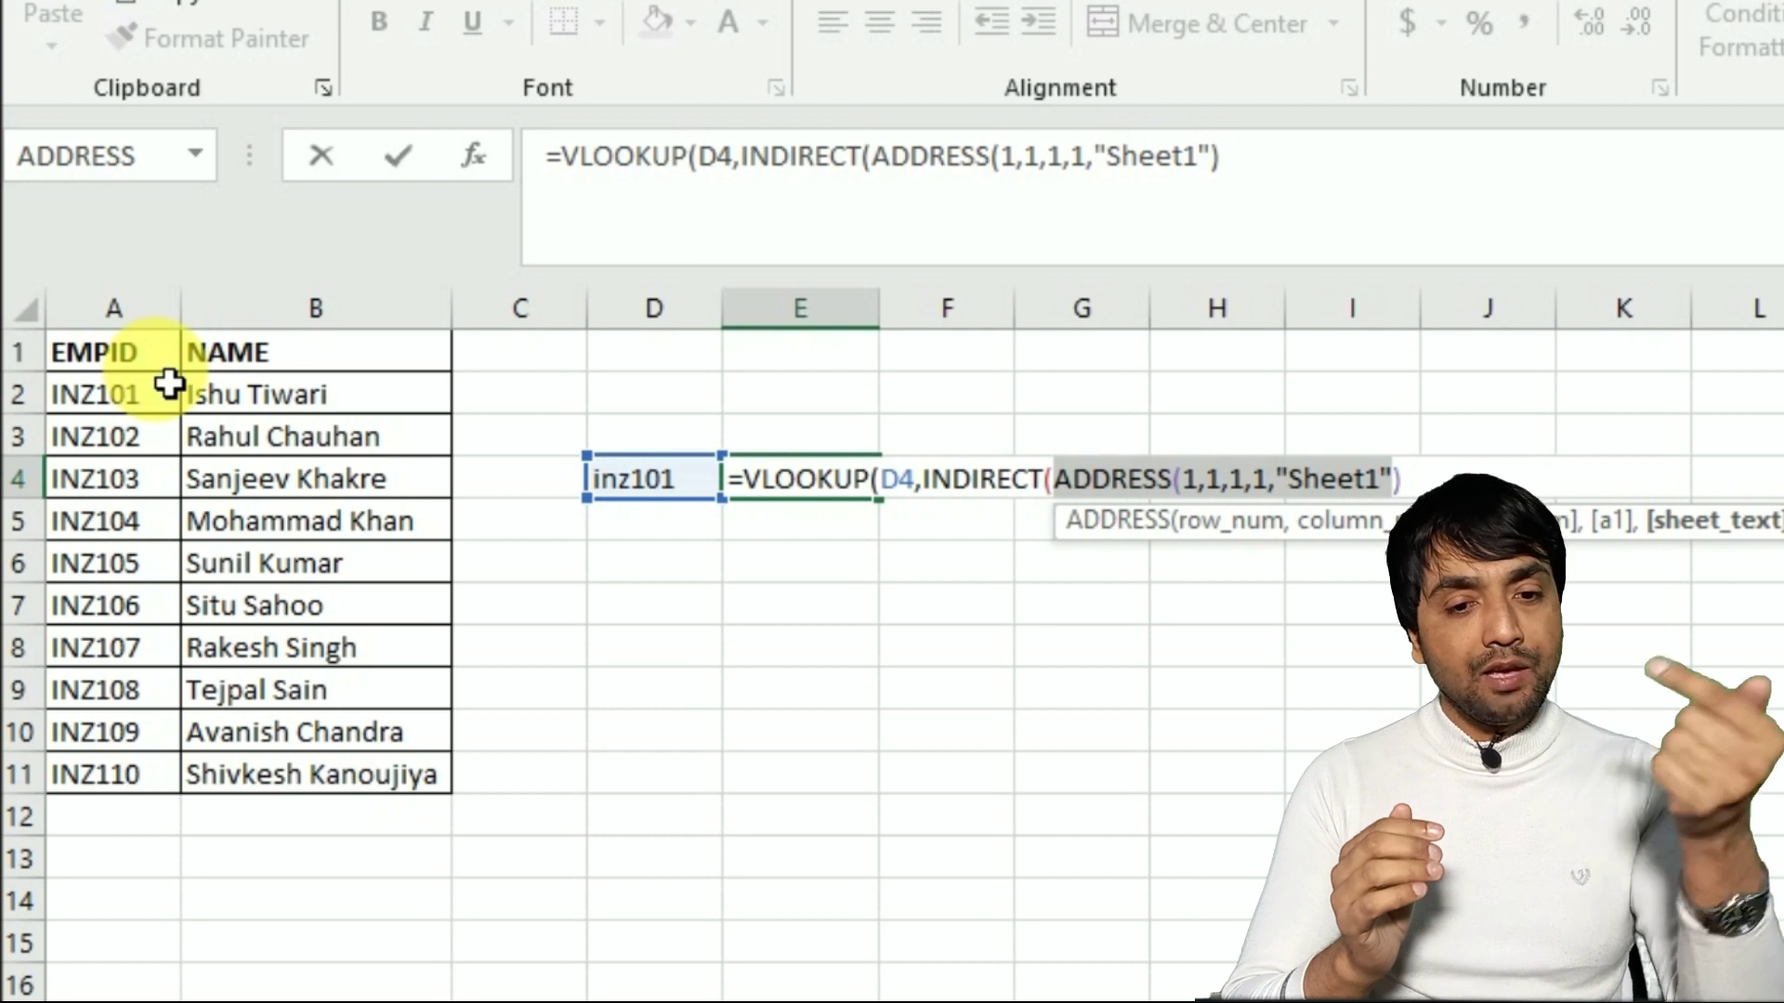
left_click(1464, 463)
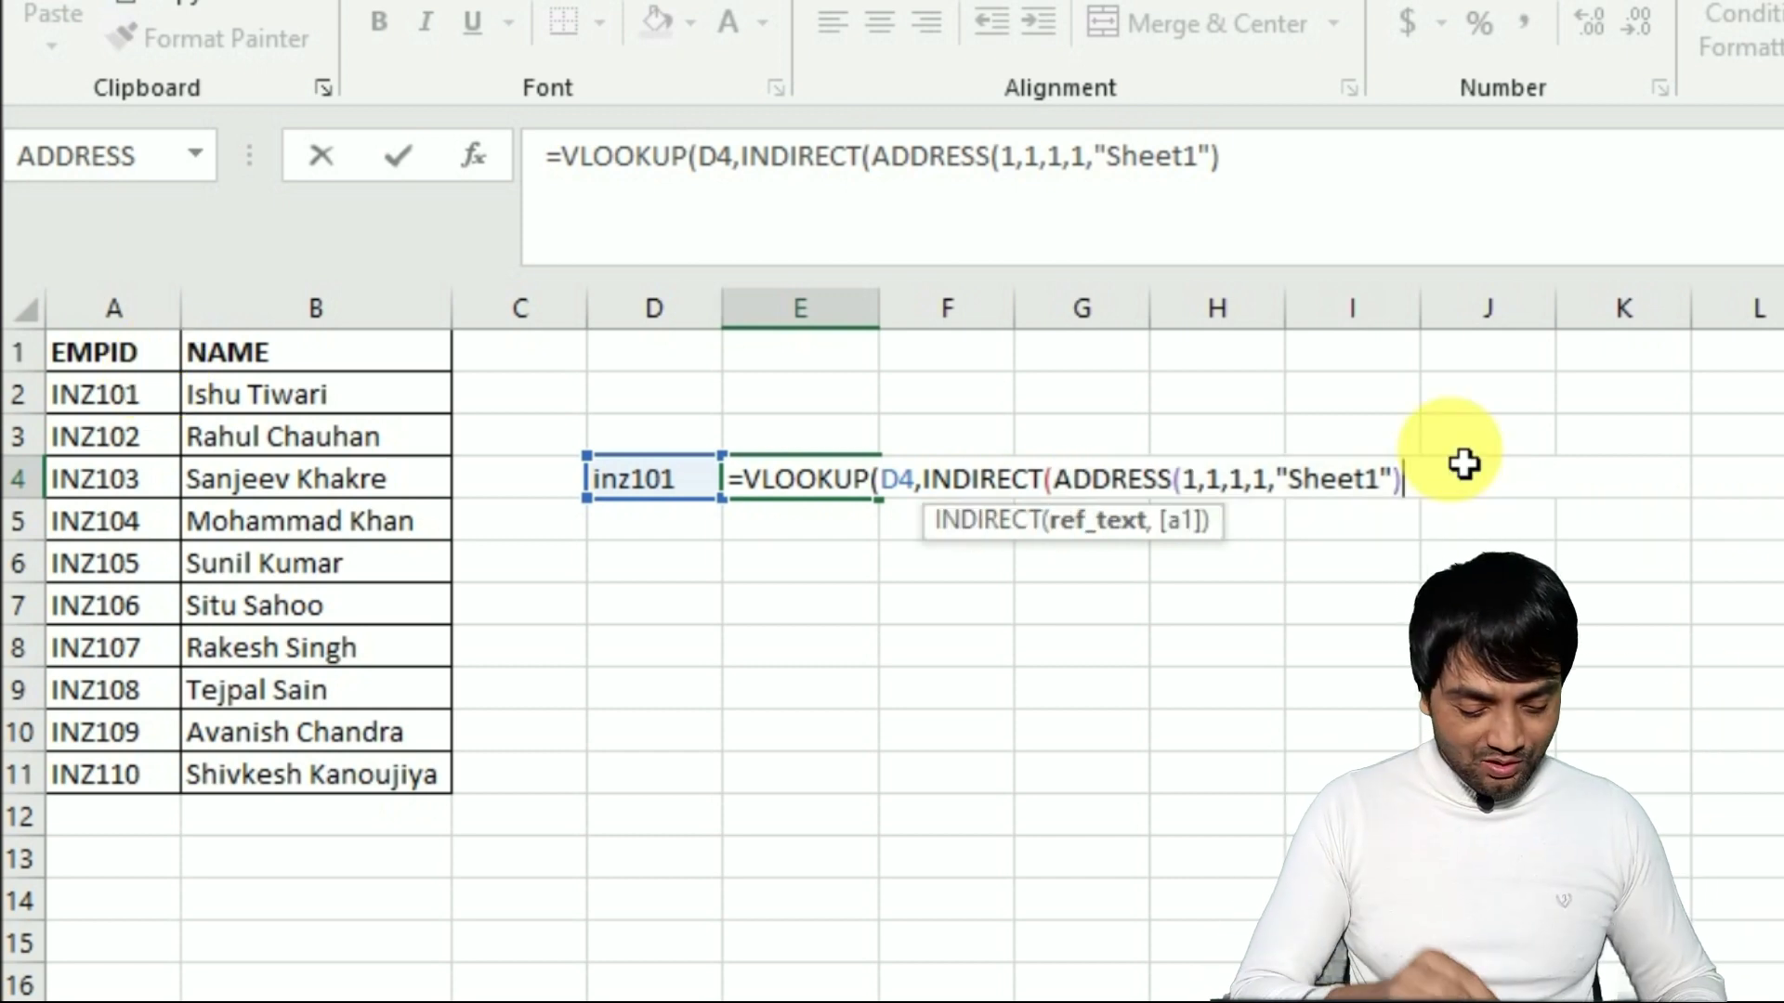
- Append &":$b$11" to form the range Sheet1!$A$1:$b$11 and preview it
type("&")
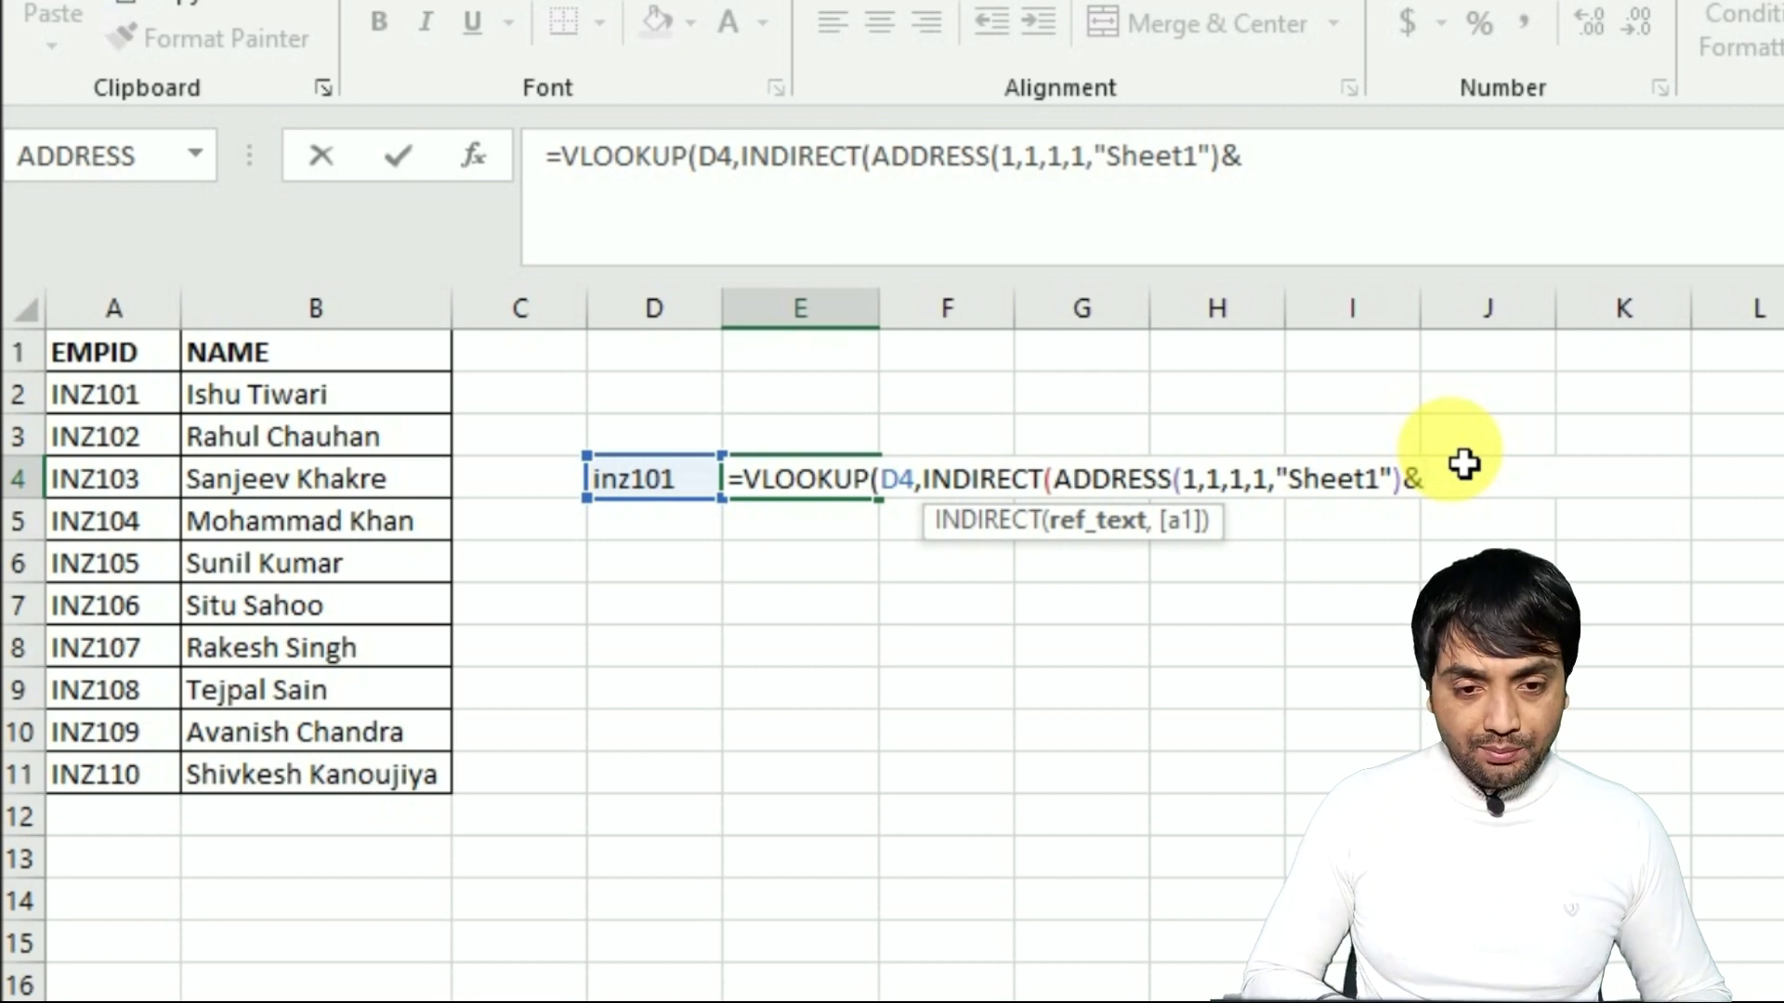
type("\":")
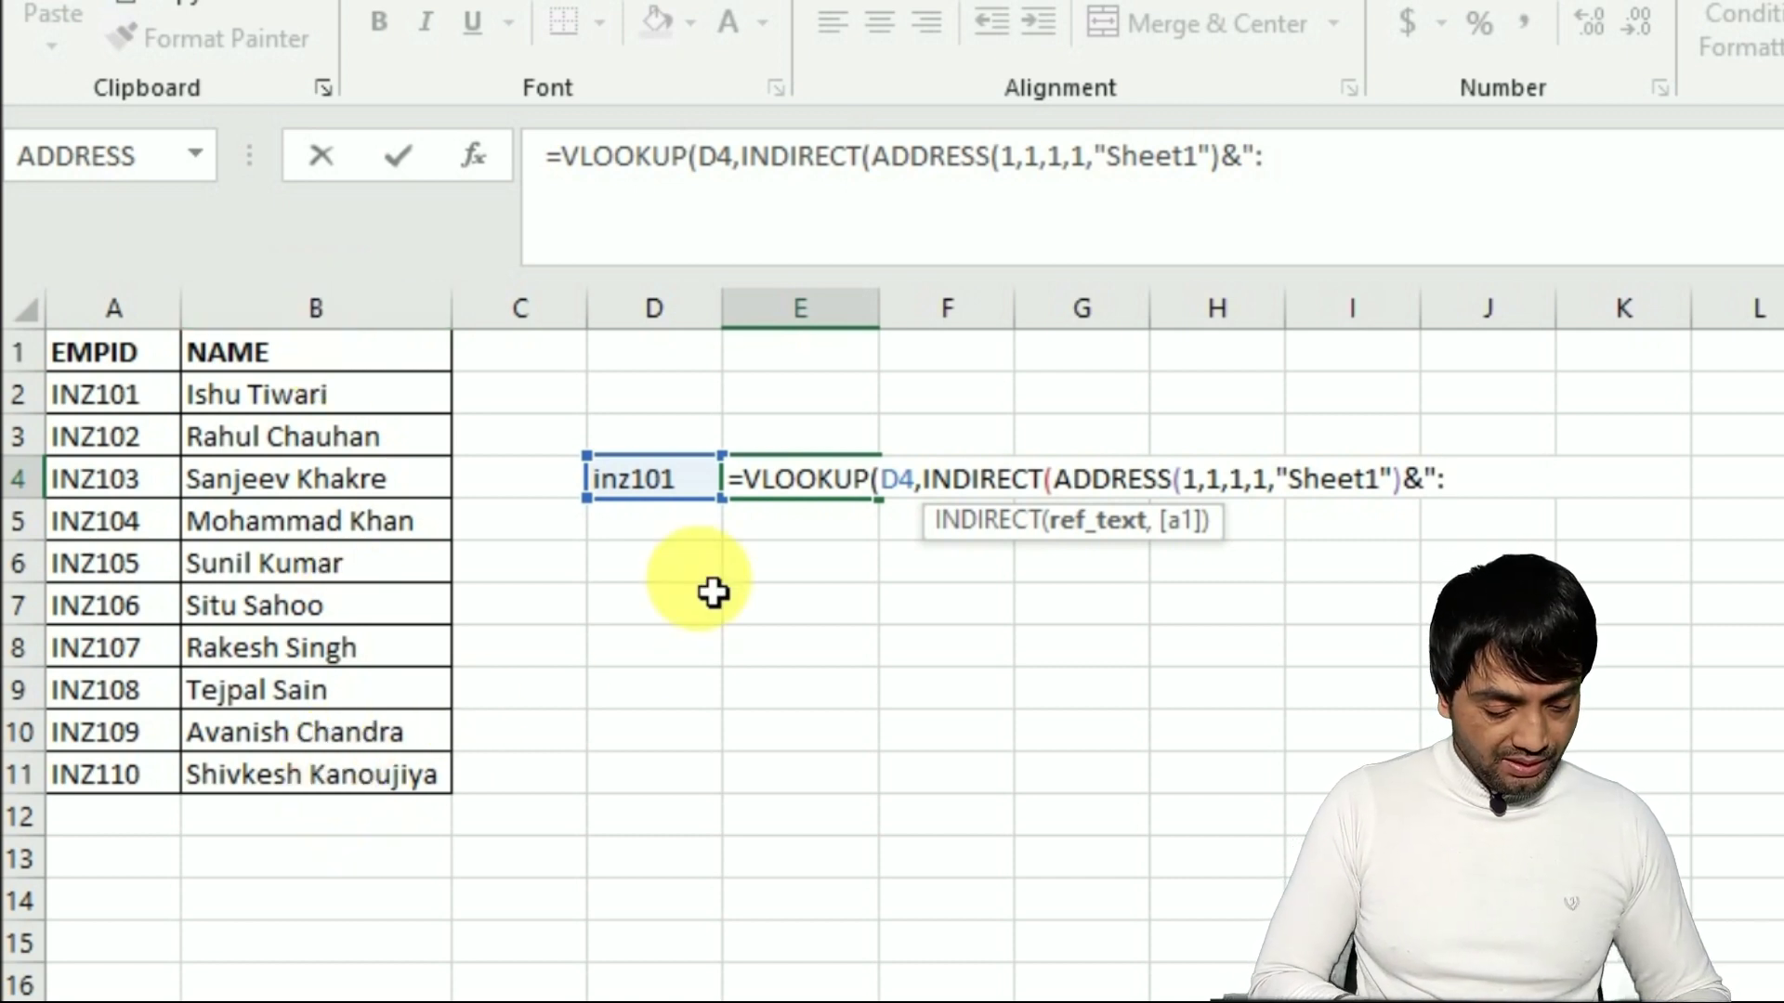
type("$b$")
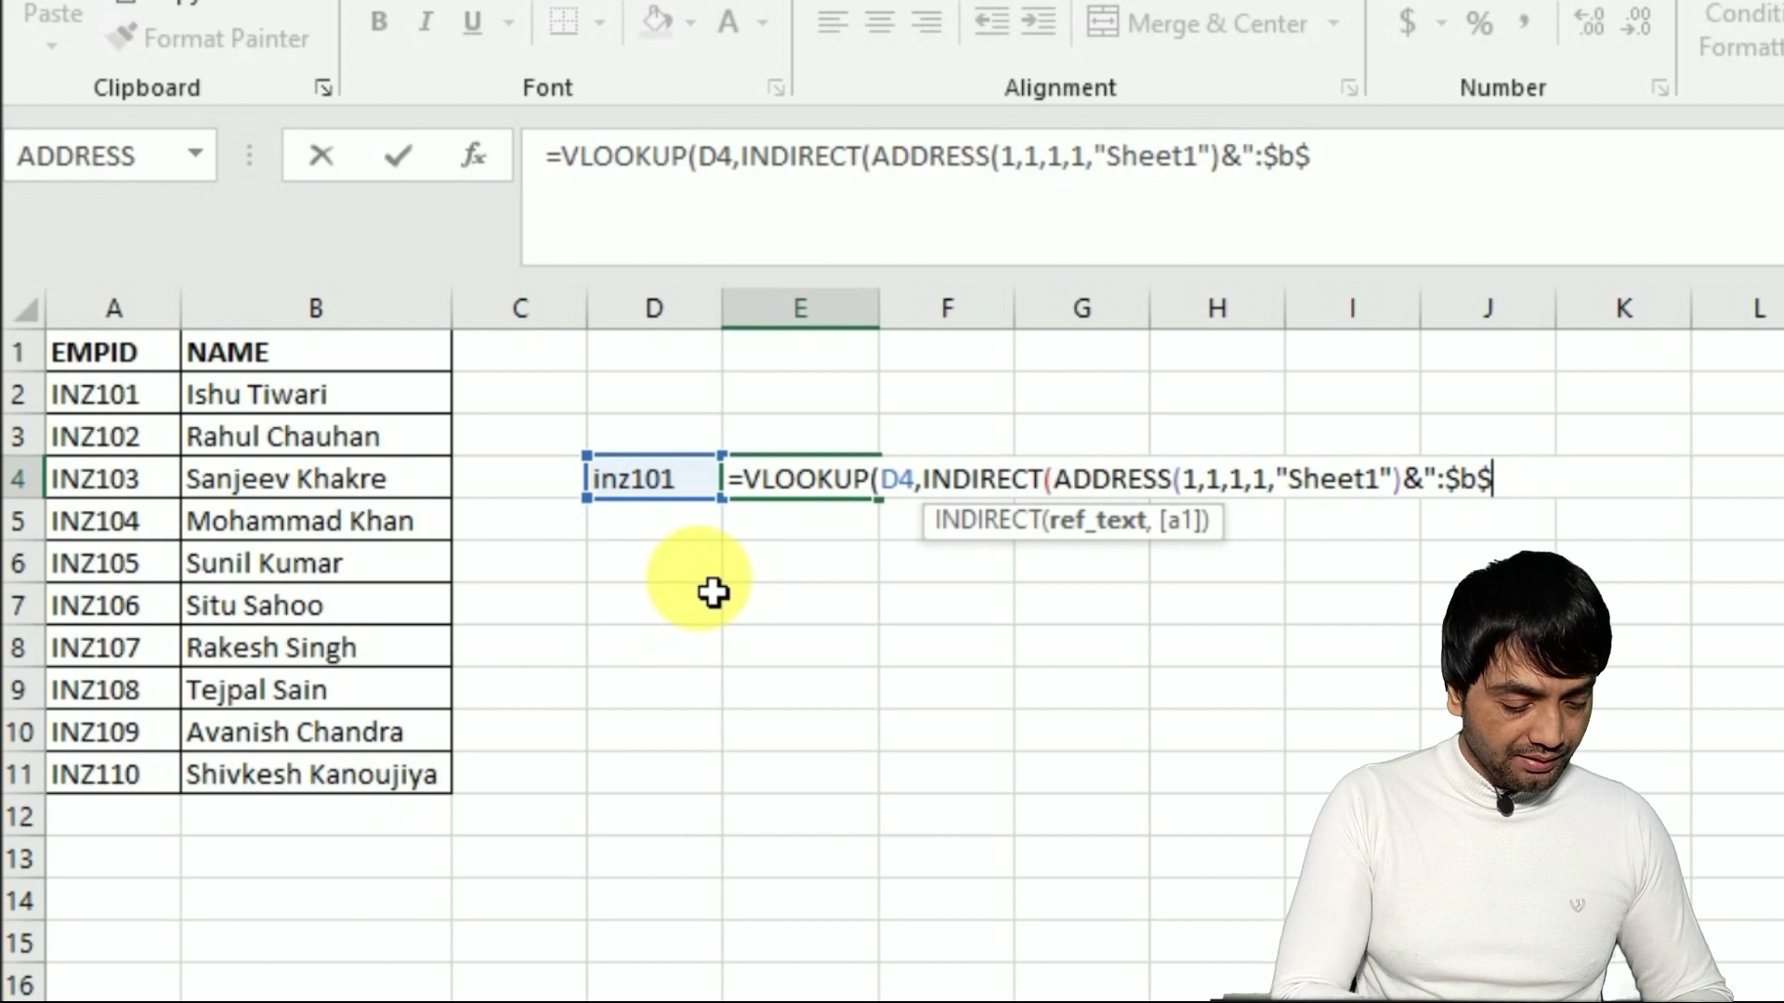
type("11\"")
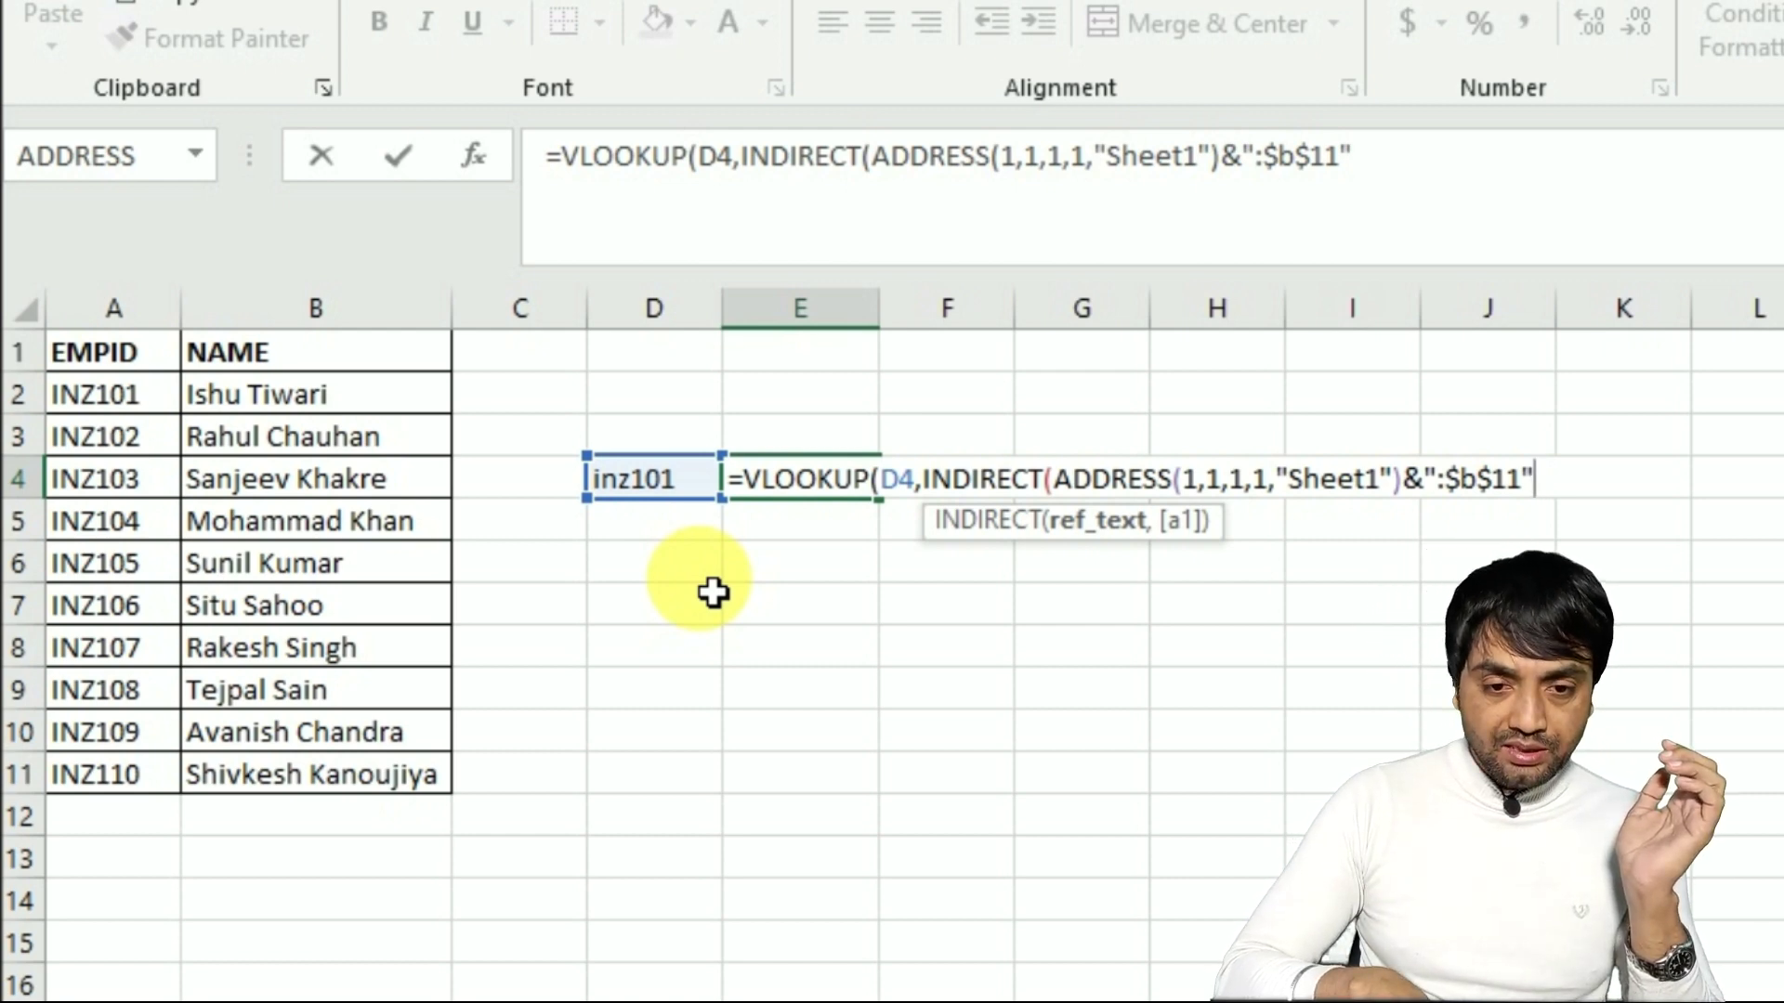
type(")")
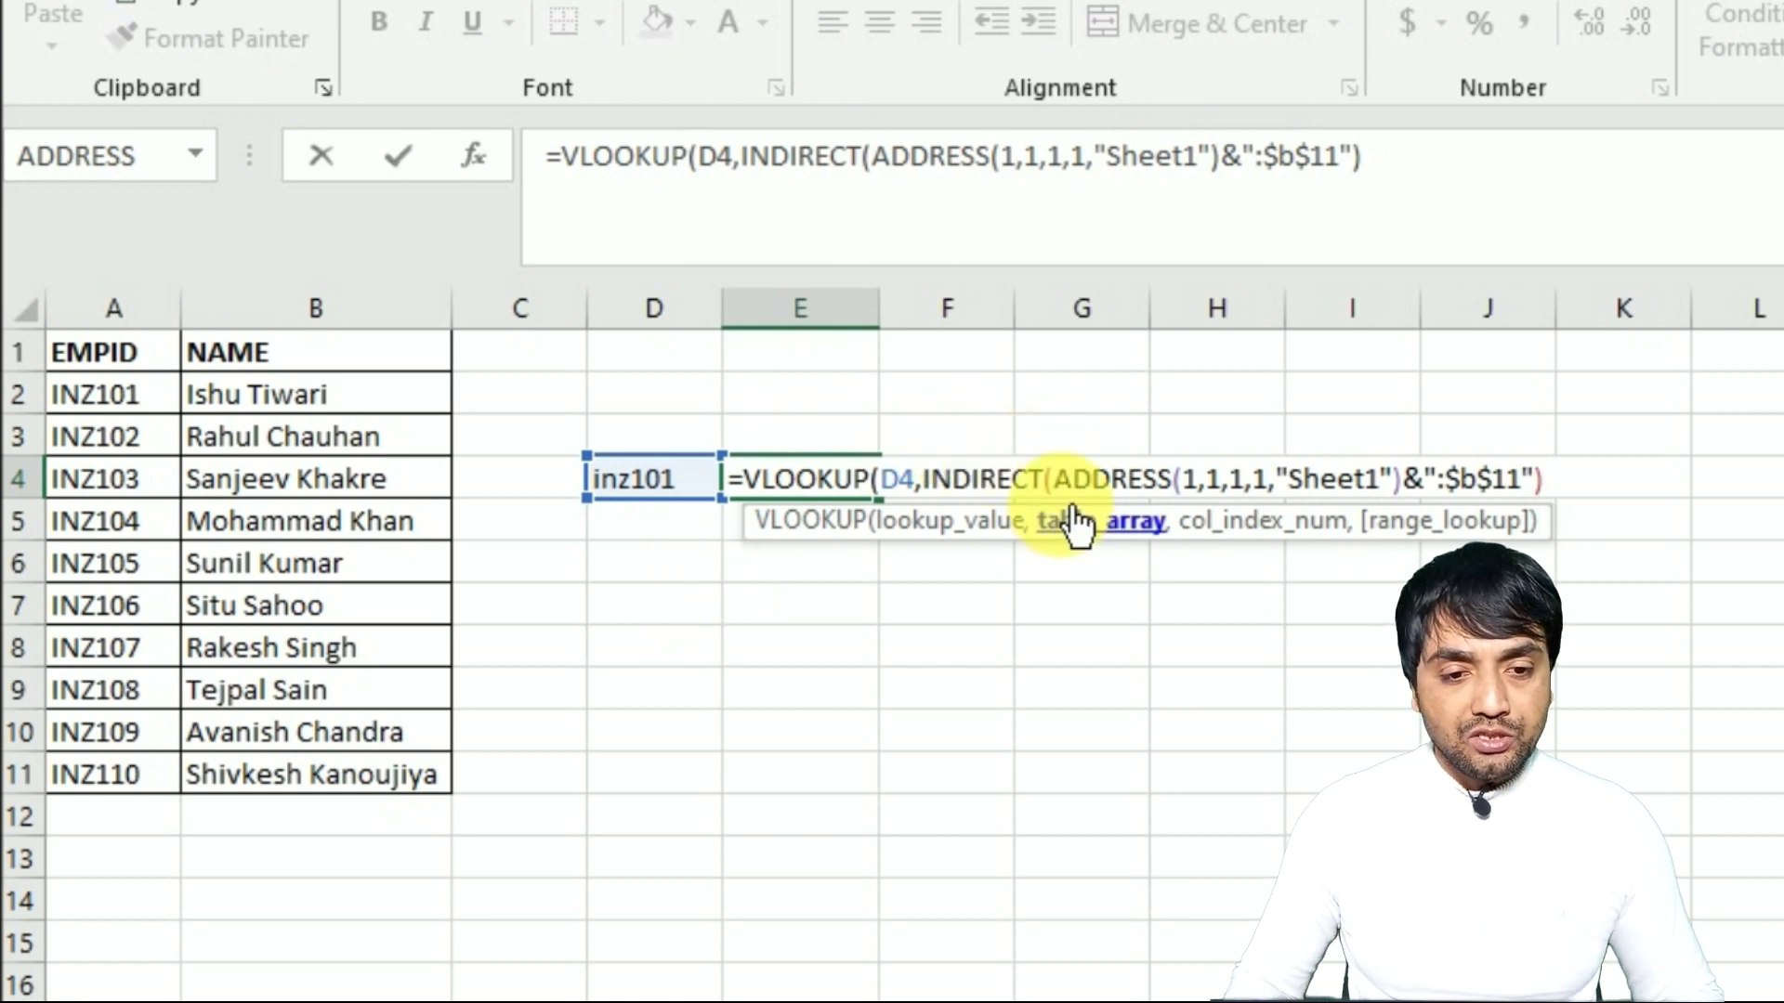
left_click_drag(1054, 480, 1537, 481)
key("F9")
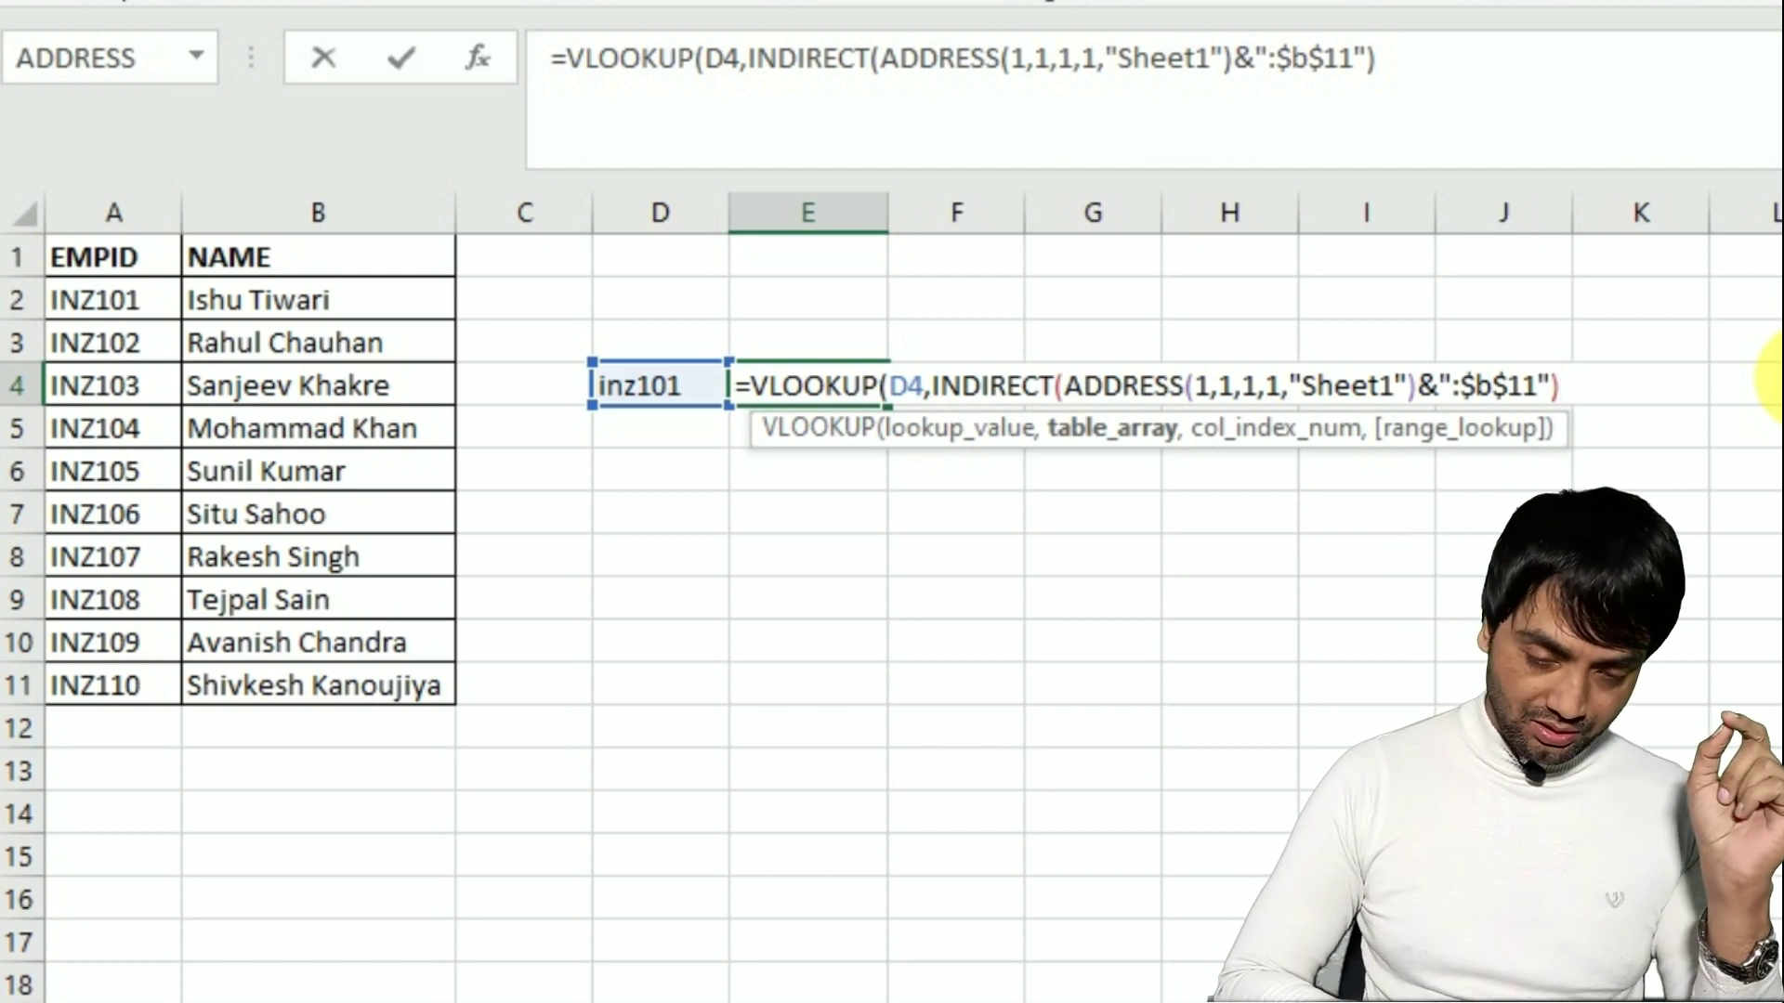
- Finish E4's VLOOKUP with column 2 and exact match 0
type(",")
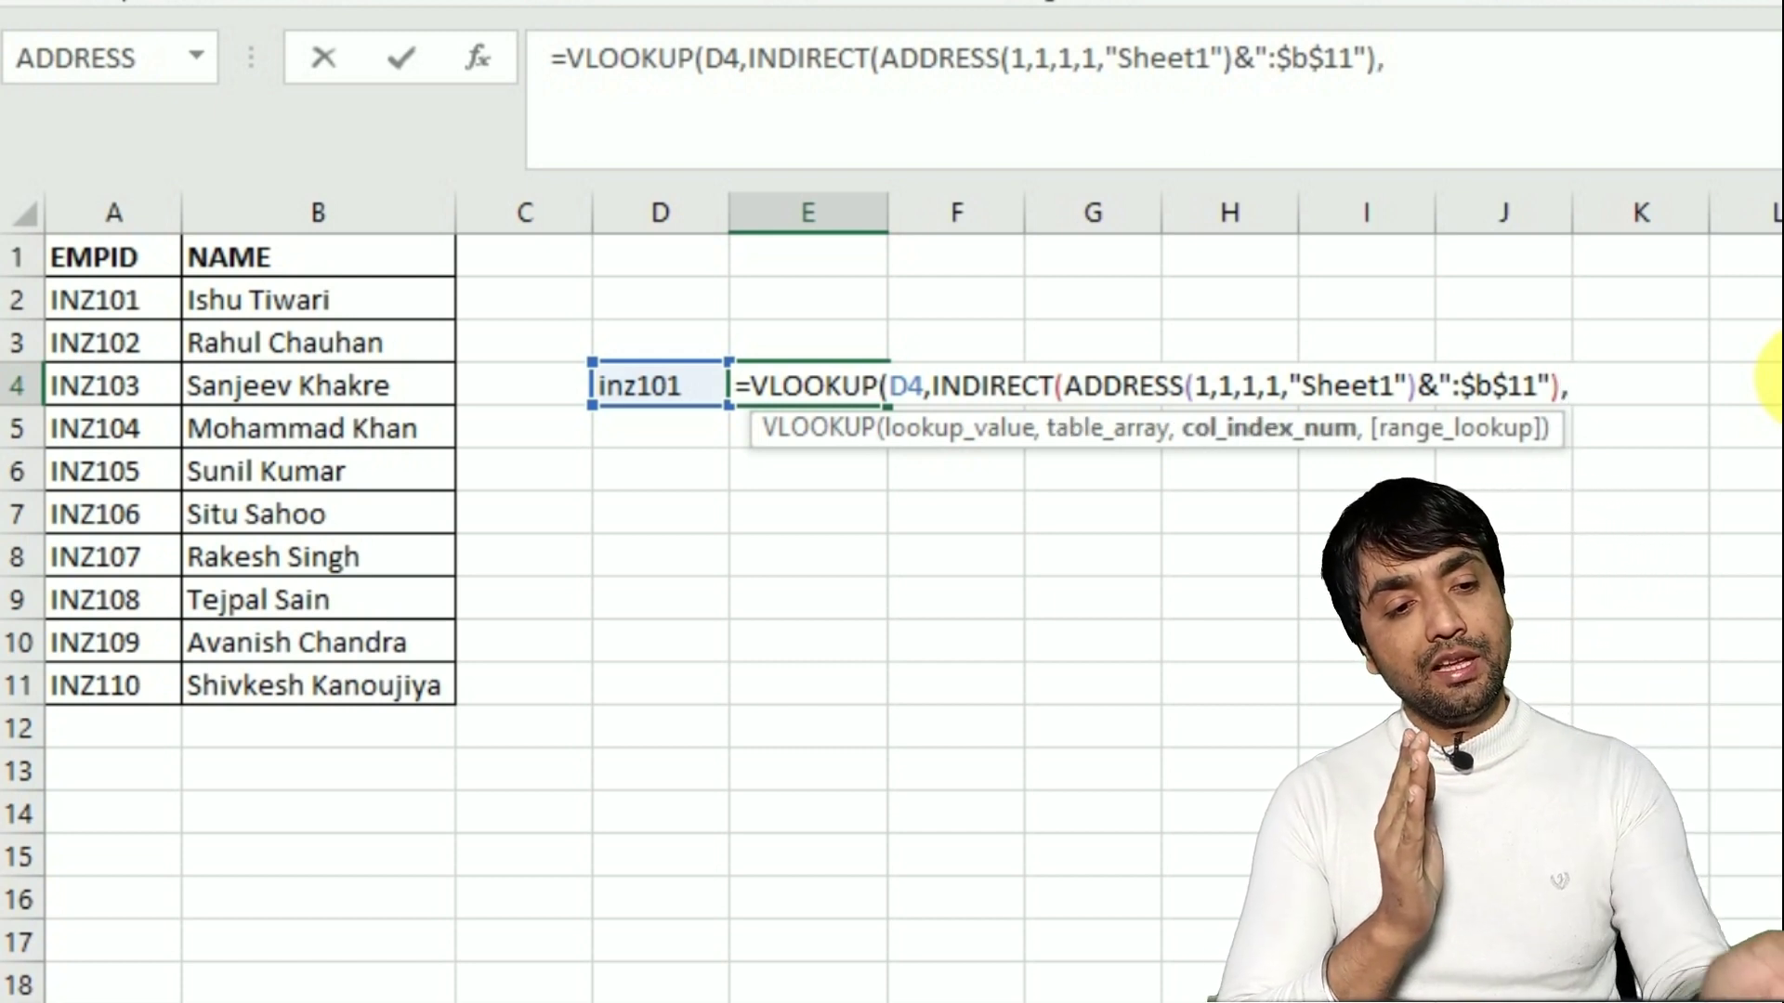
type("2")
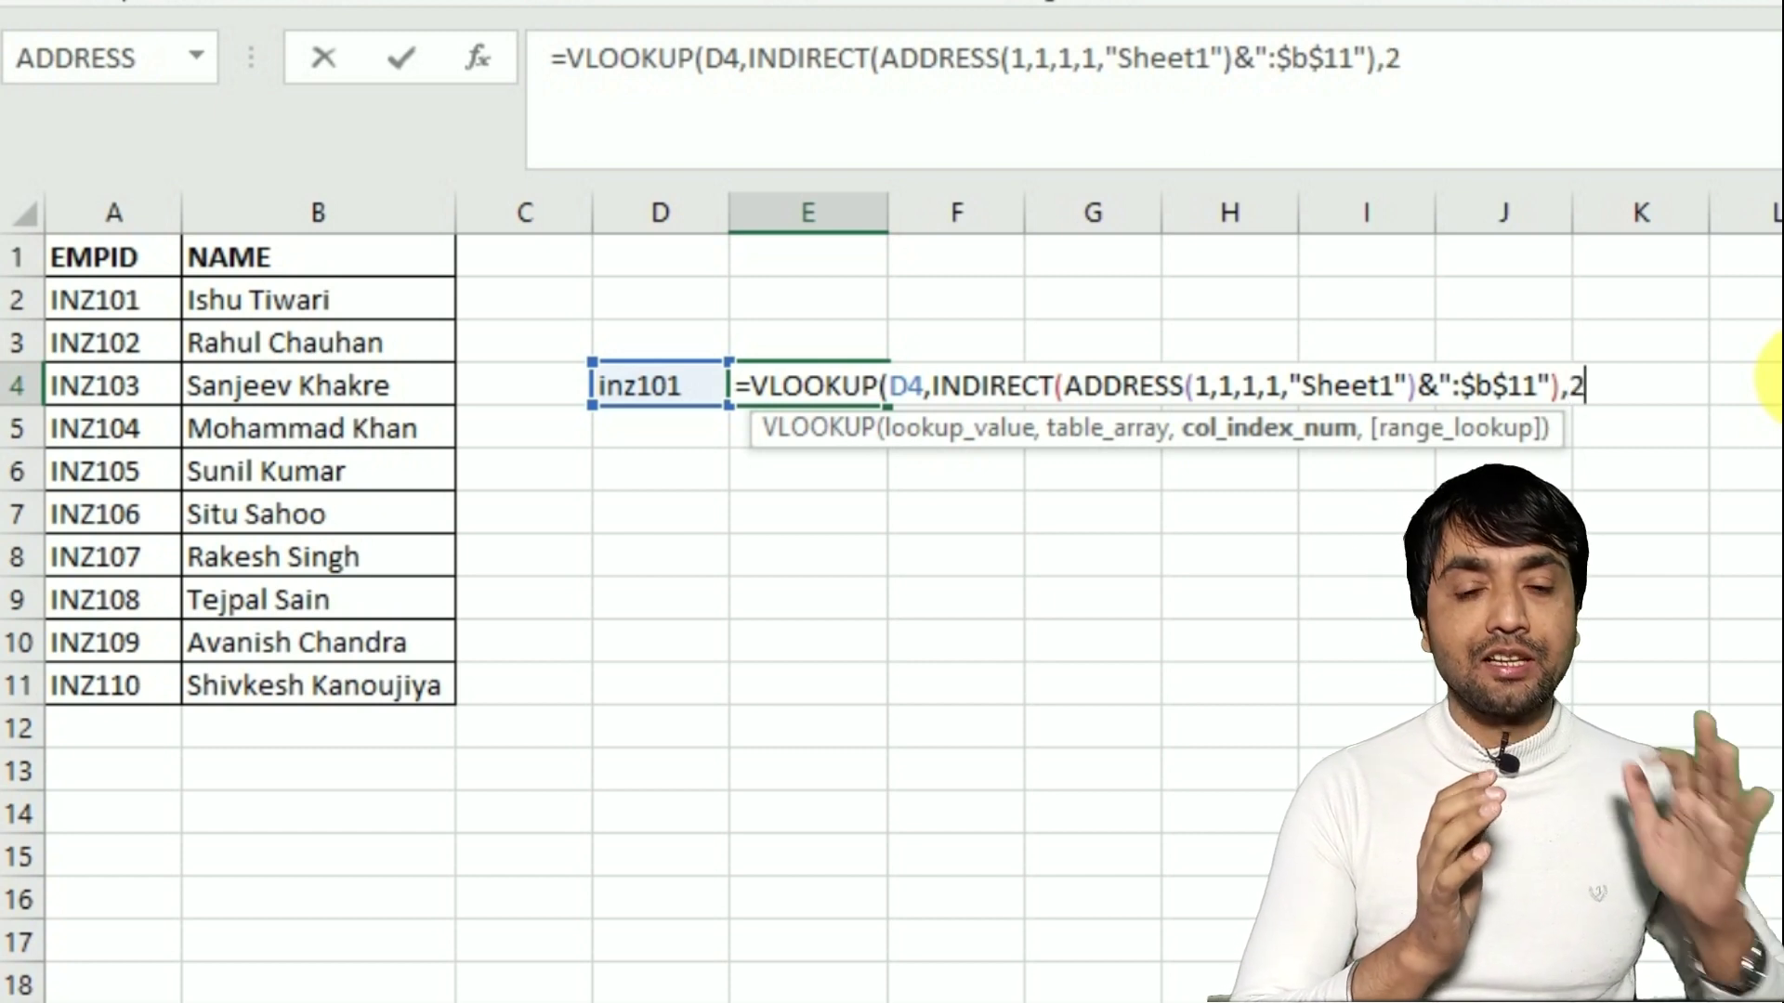
type(",0")
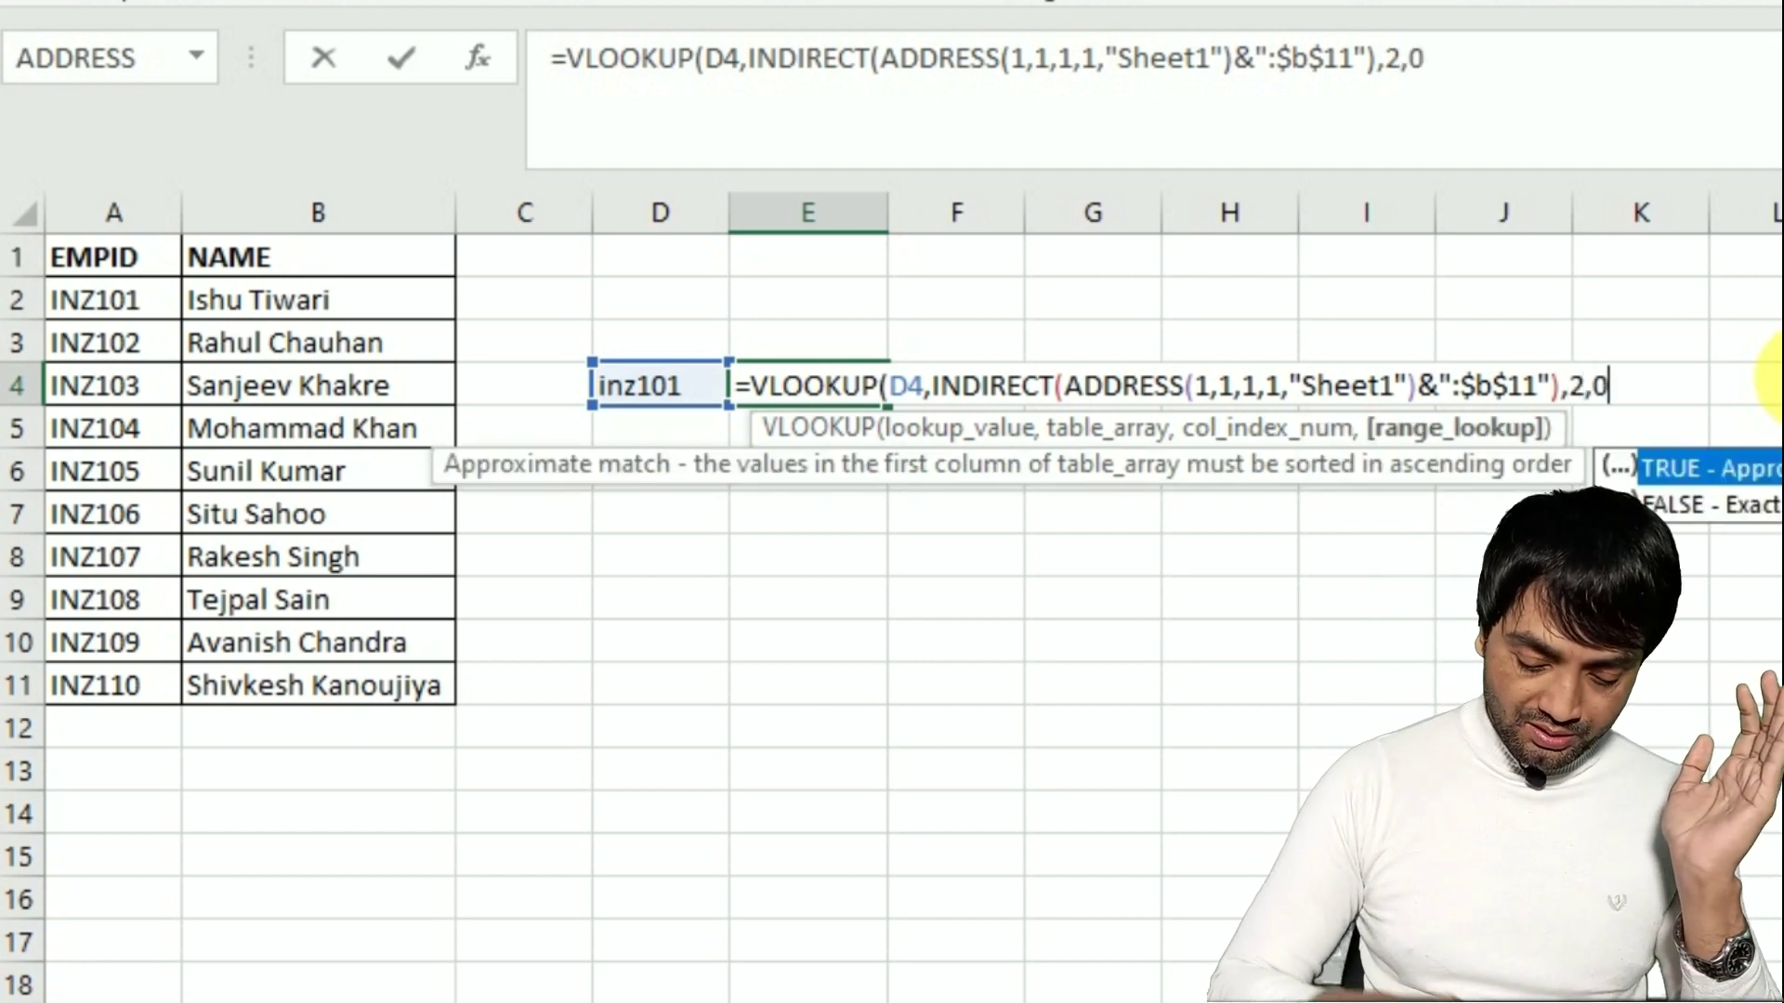
type(")")
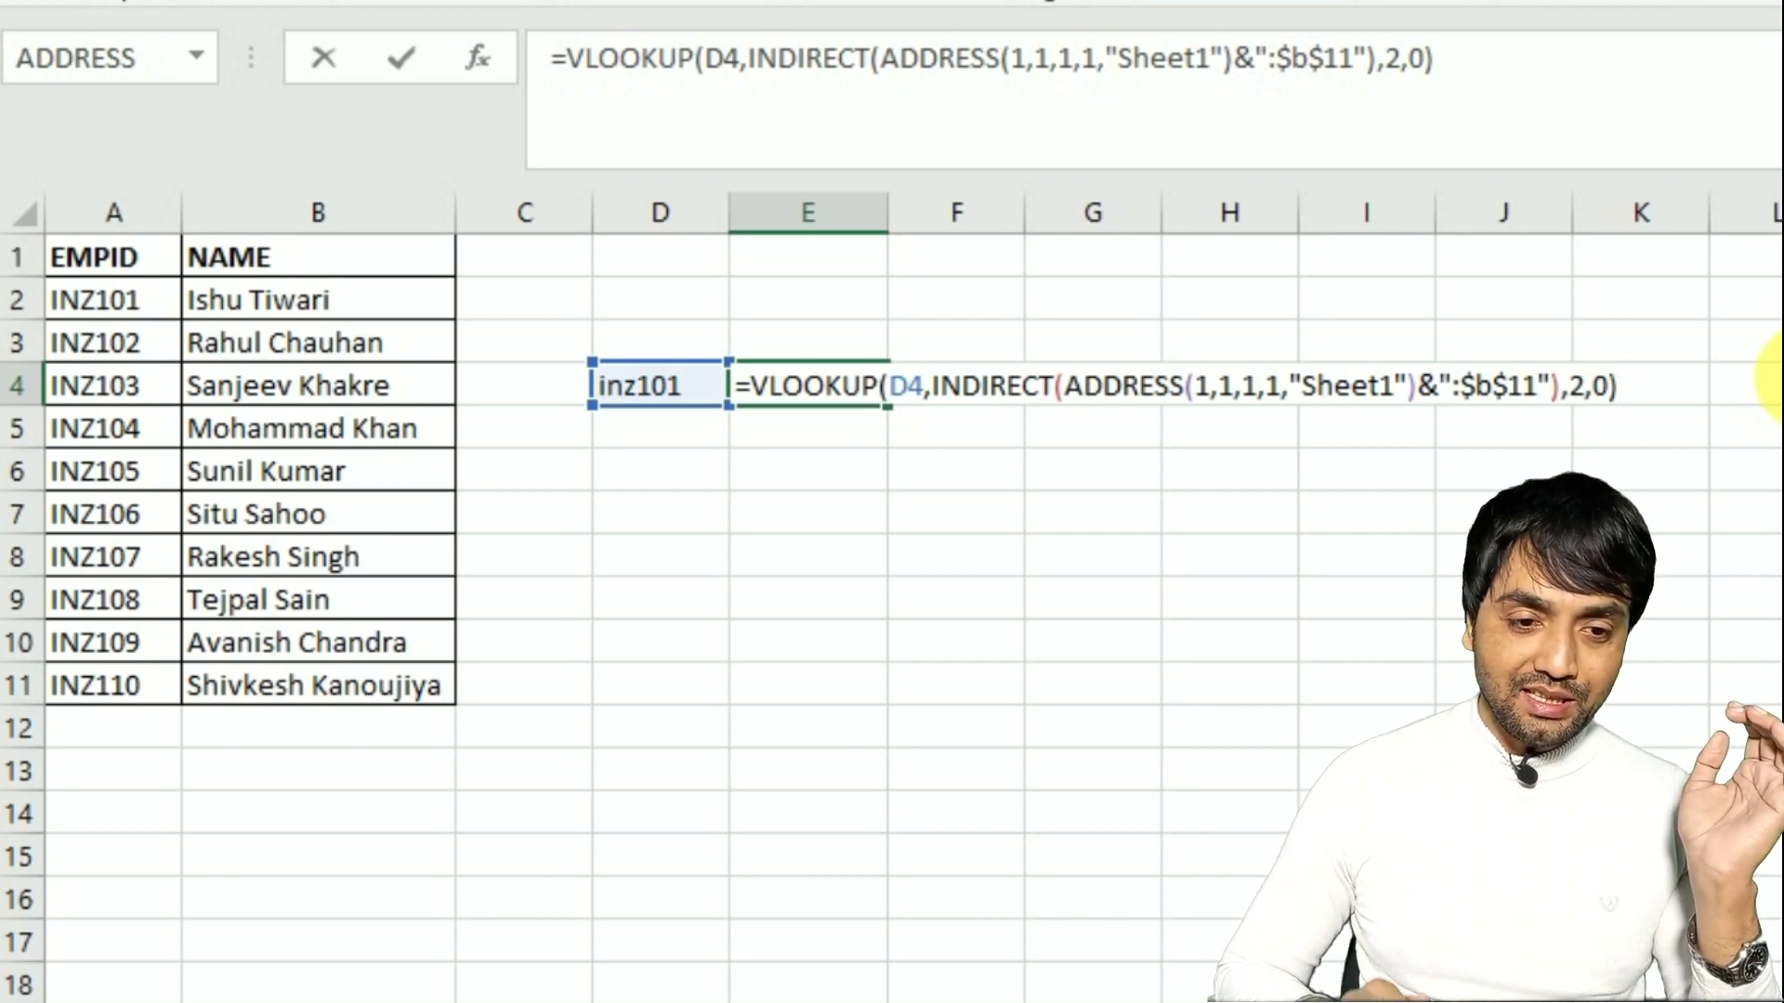
key("Return")
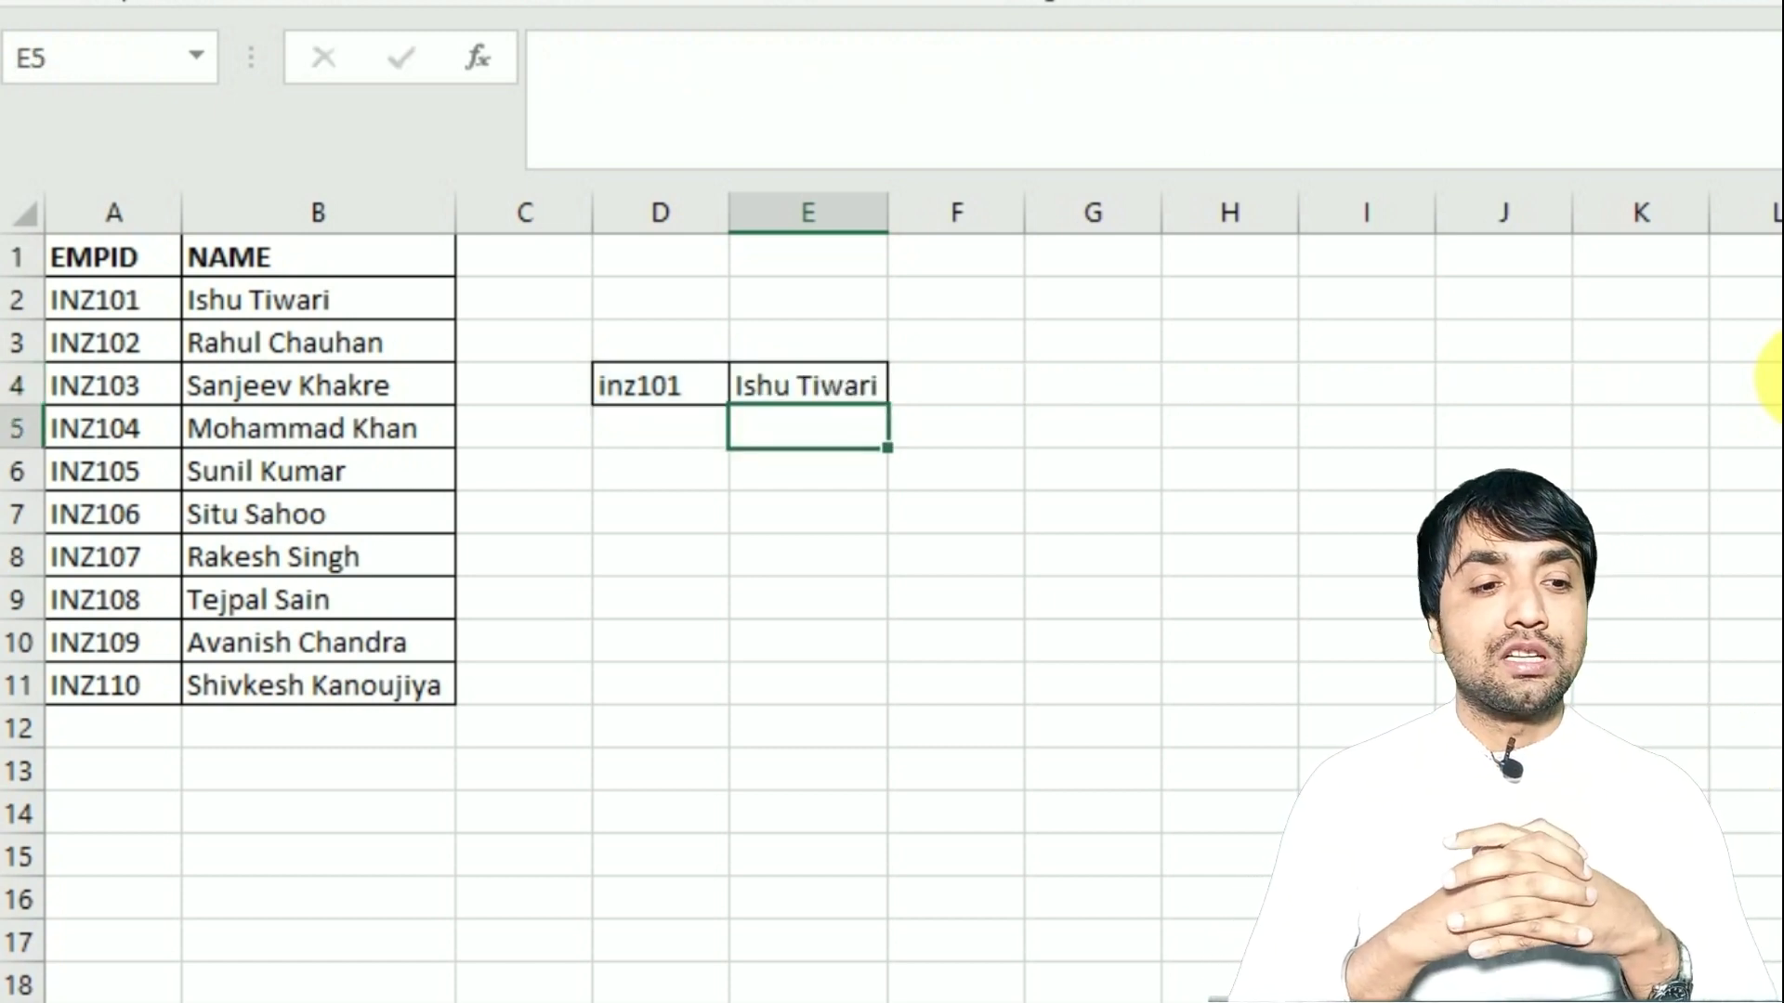
- Change D4's ID to inz108 and review E4's resulting formula
left_click(678, 390)
key("BackSpace")
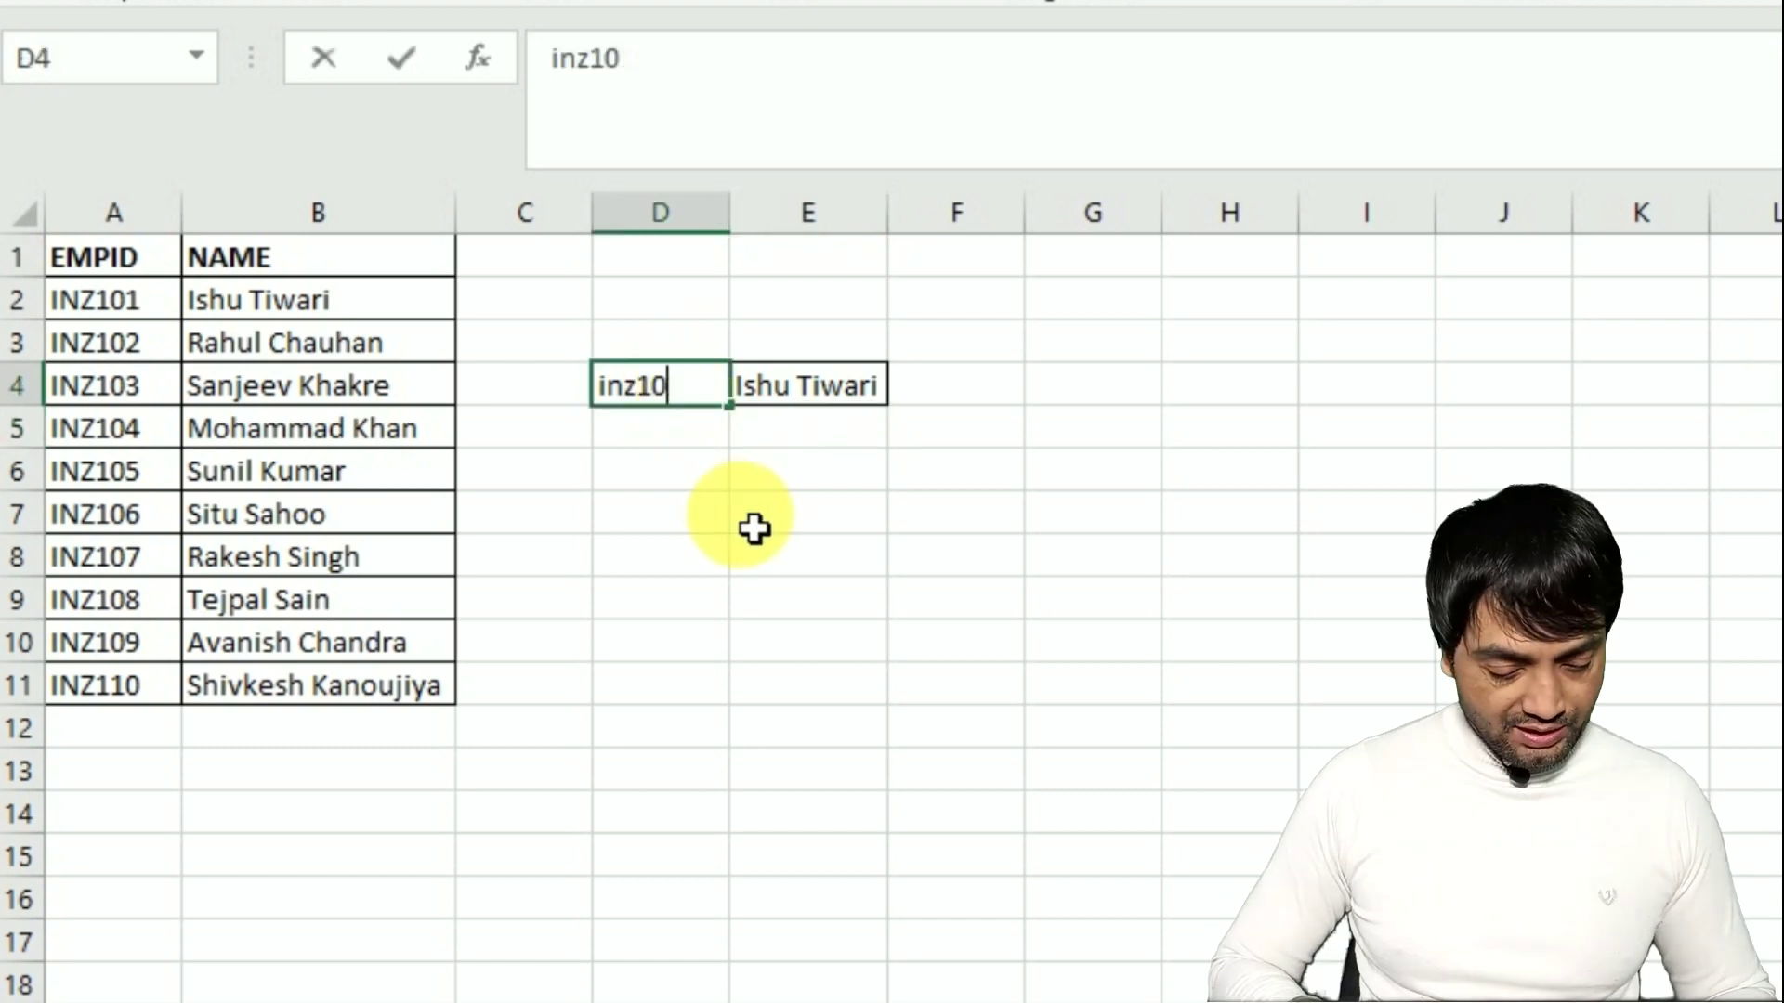
type("8")
key("Return")
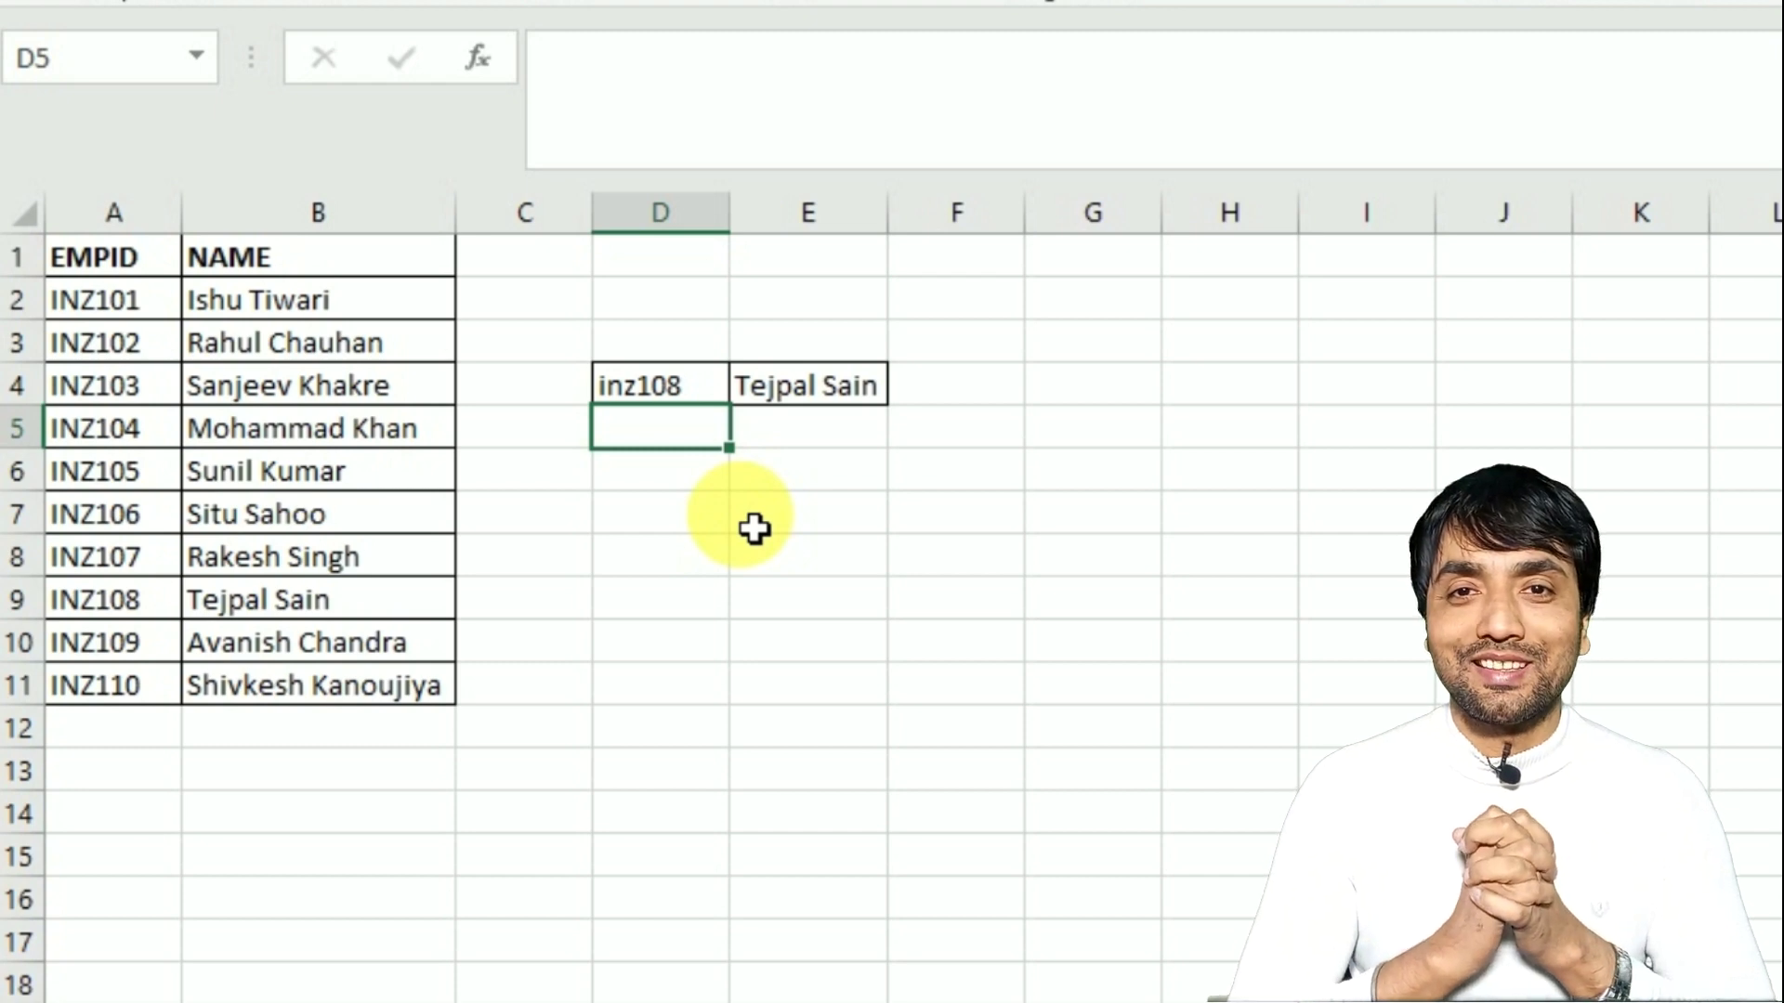
left_click(793, 394)
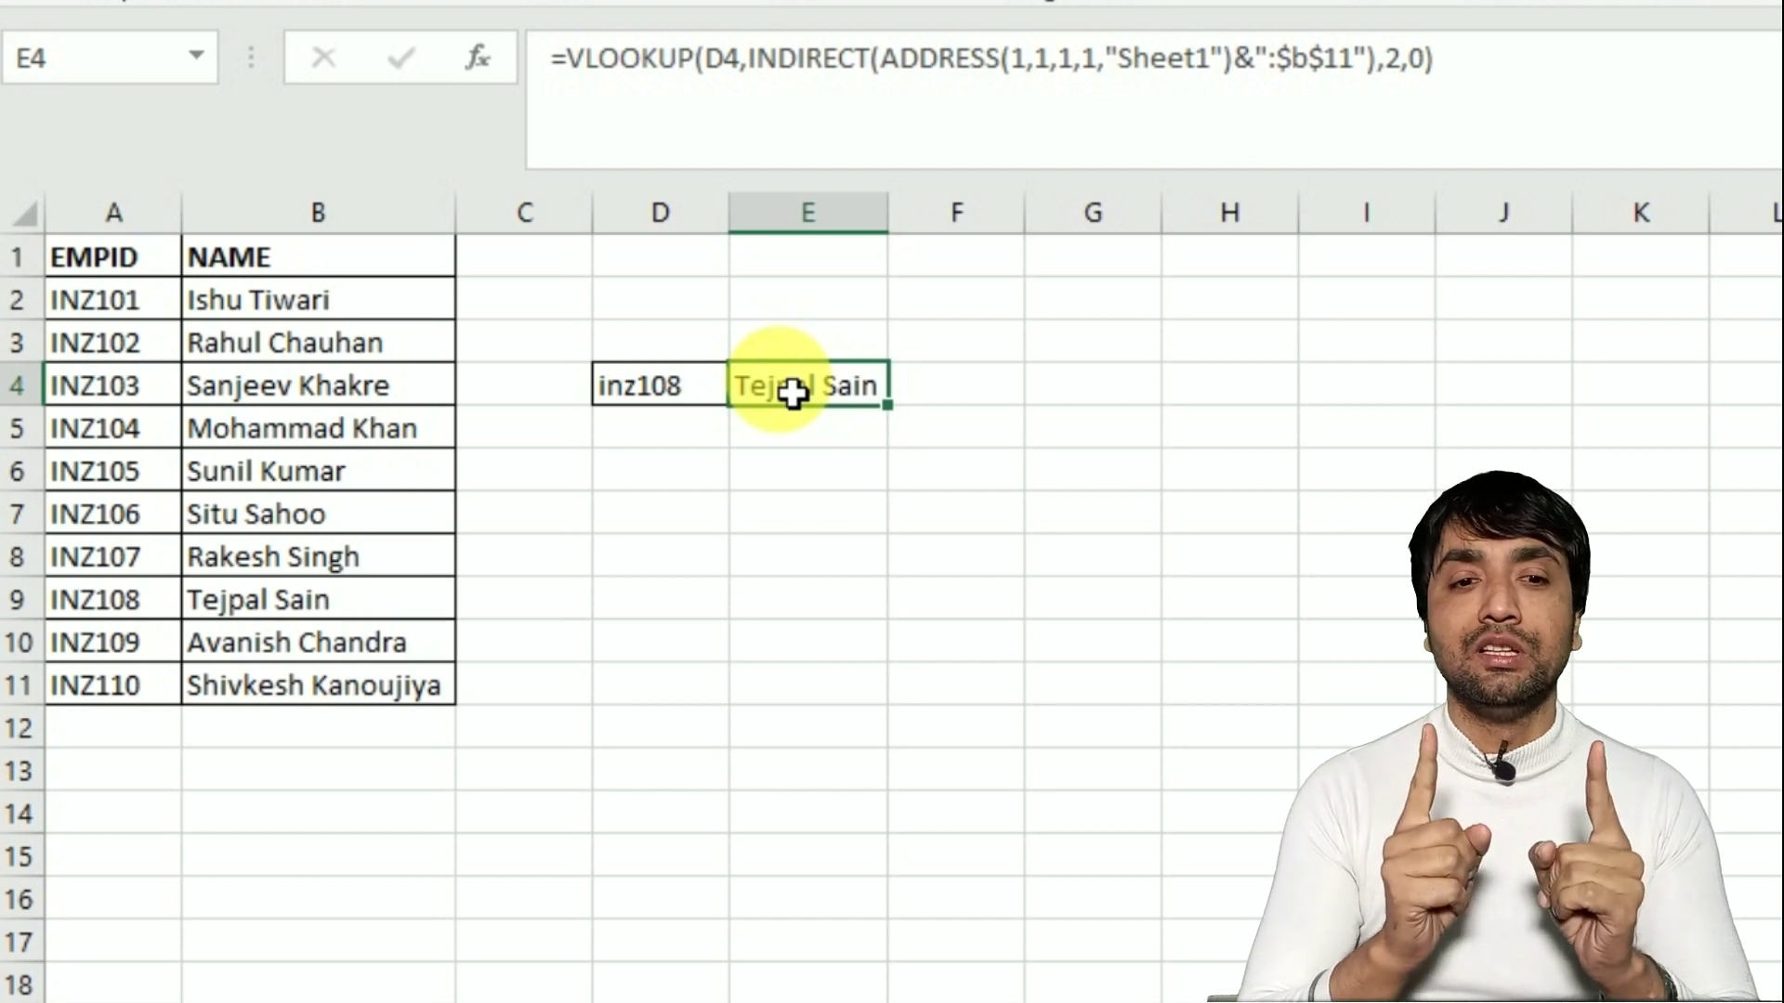
double_click(790, 389)
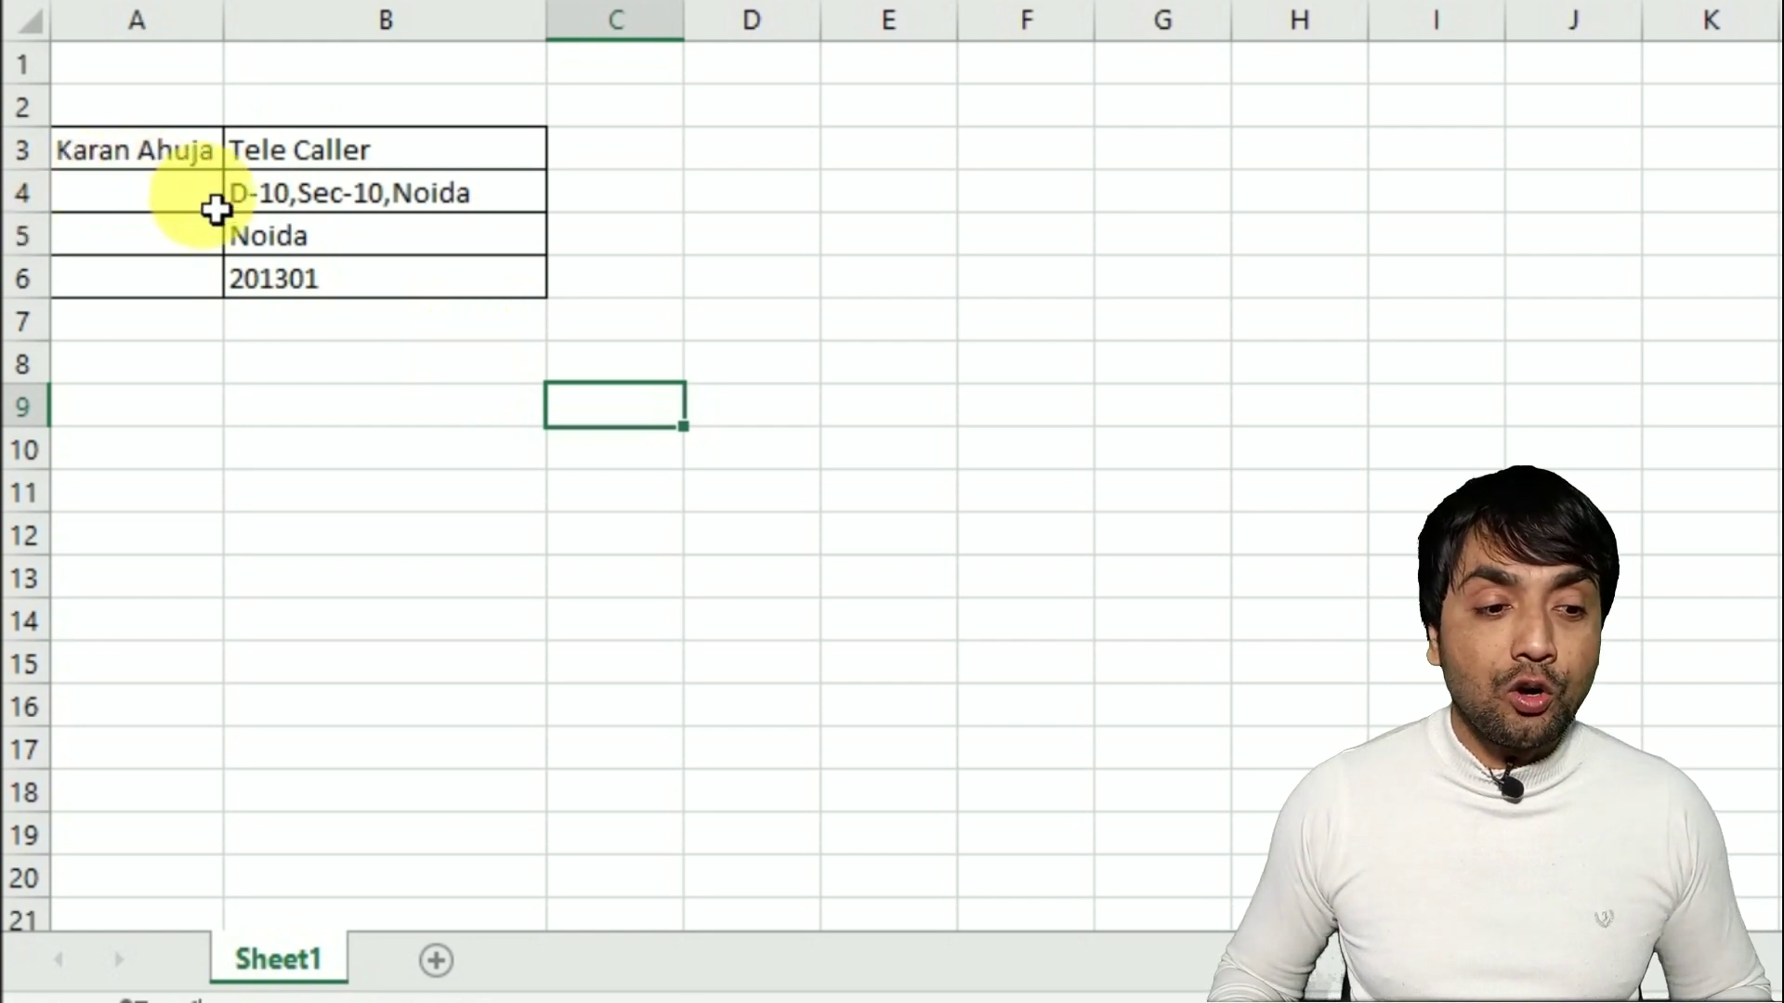
- Enter a new employee name in A3 and clear the details in B3:B6
left_click(185, 158)
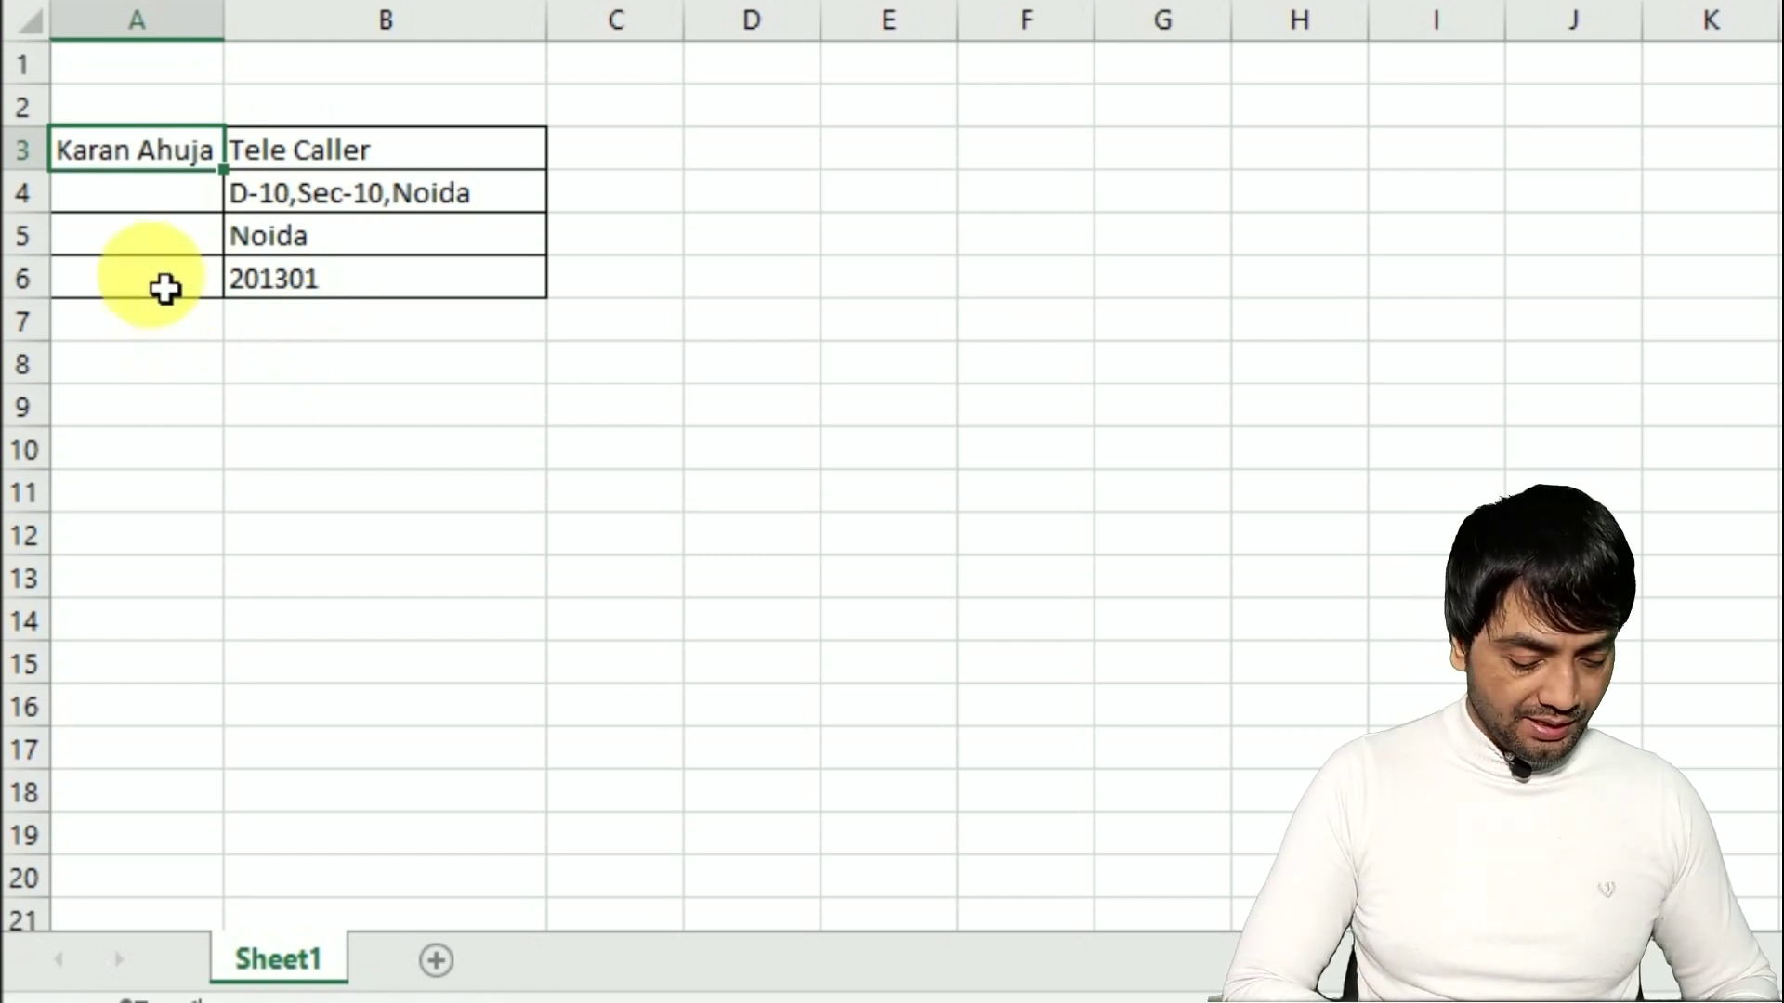
type("Amit Shah")
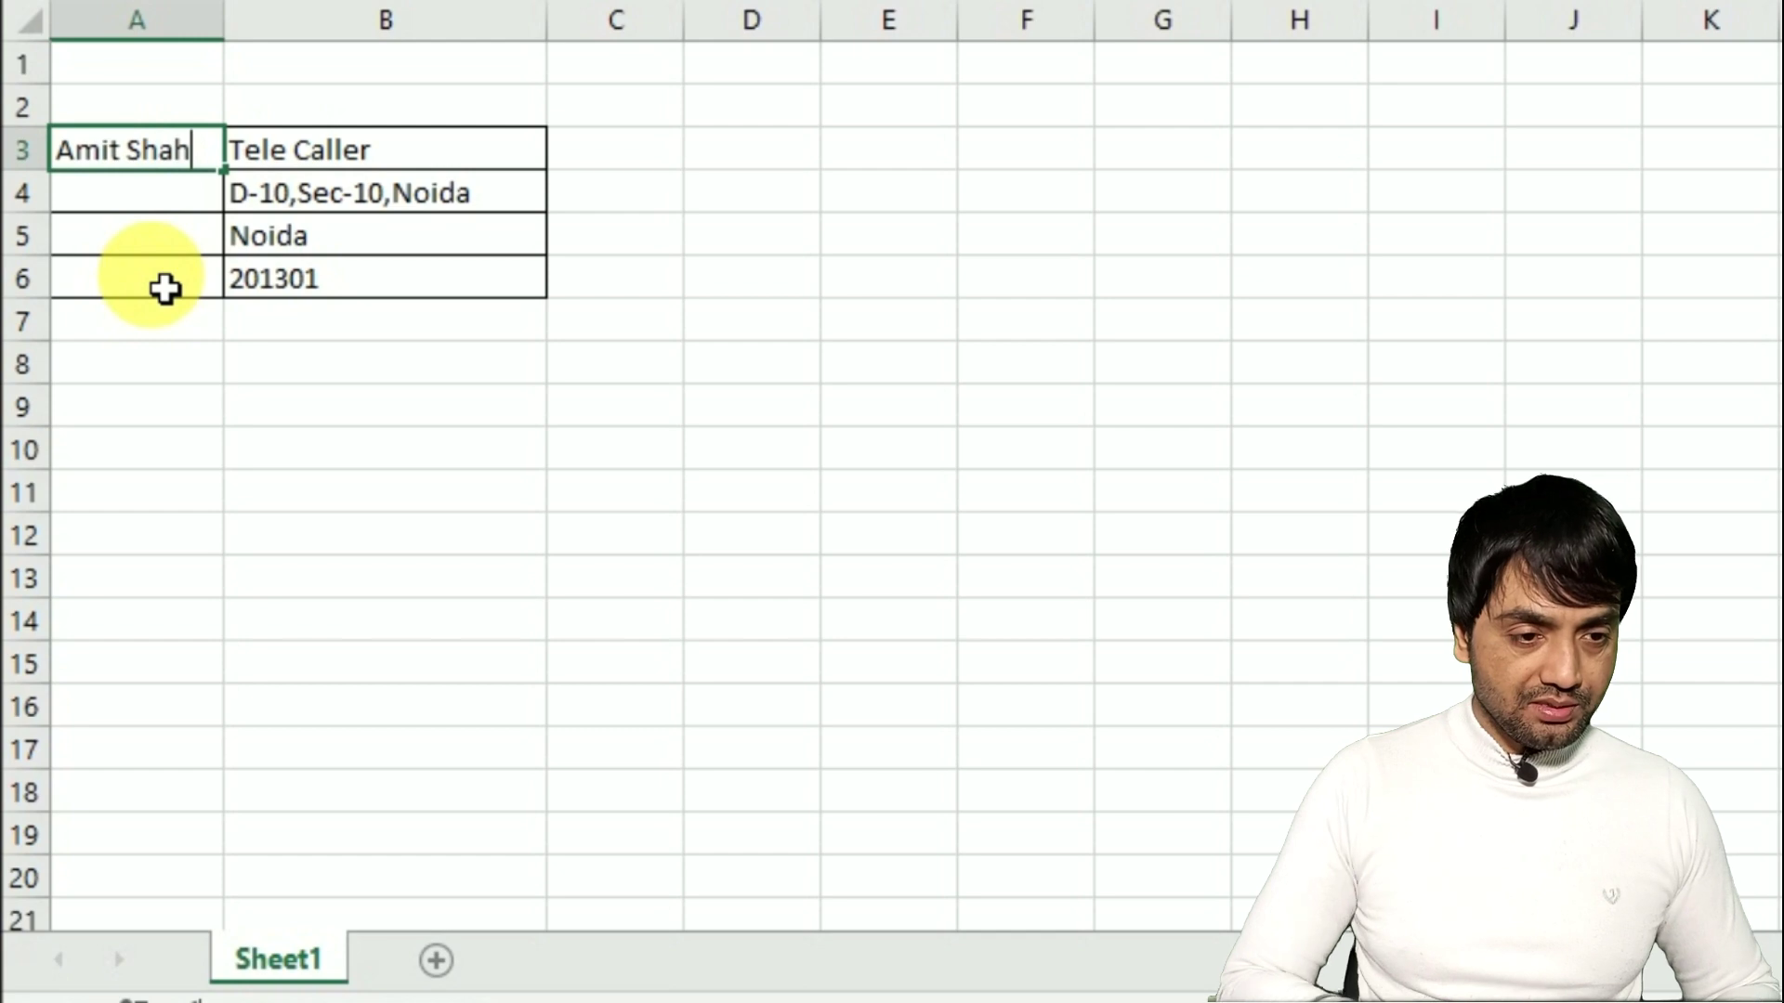
key("Return")
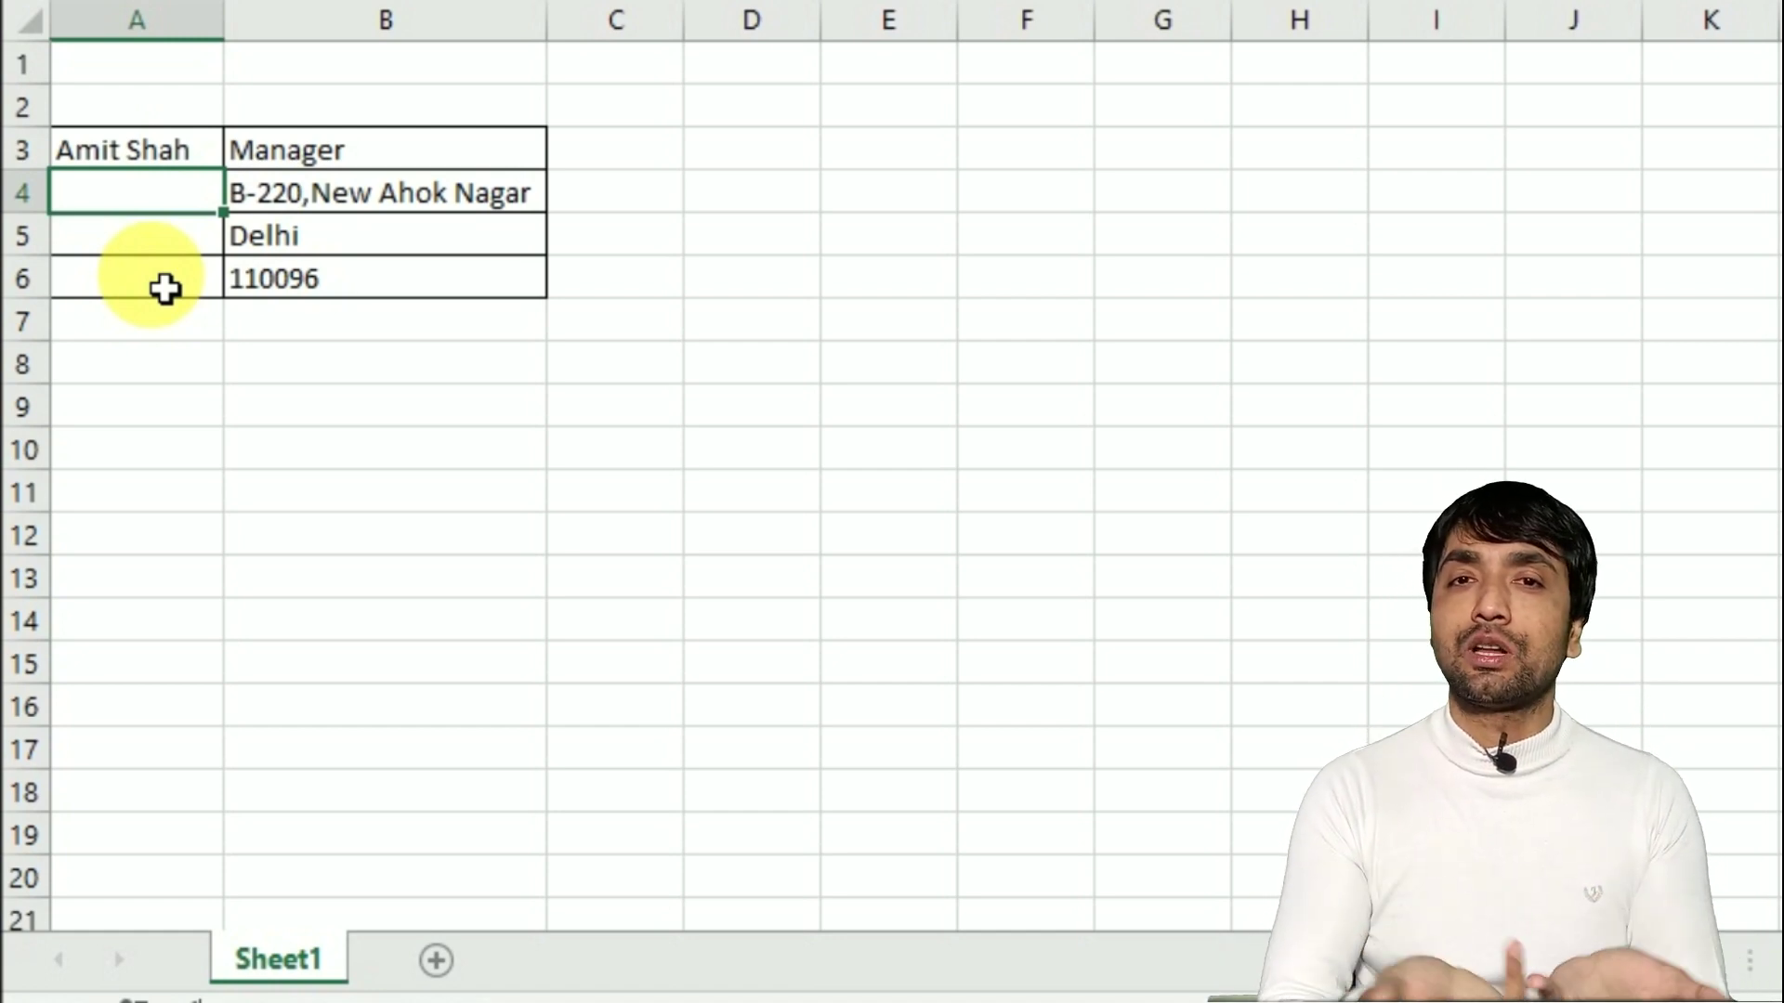
key("ctrl+z")
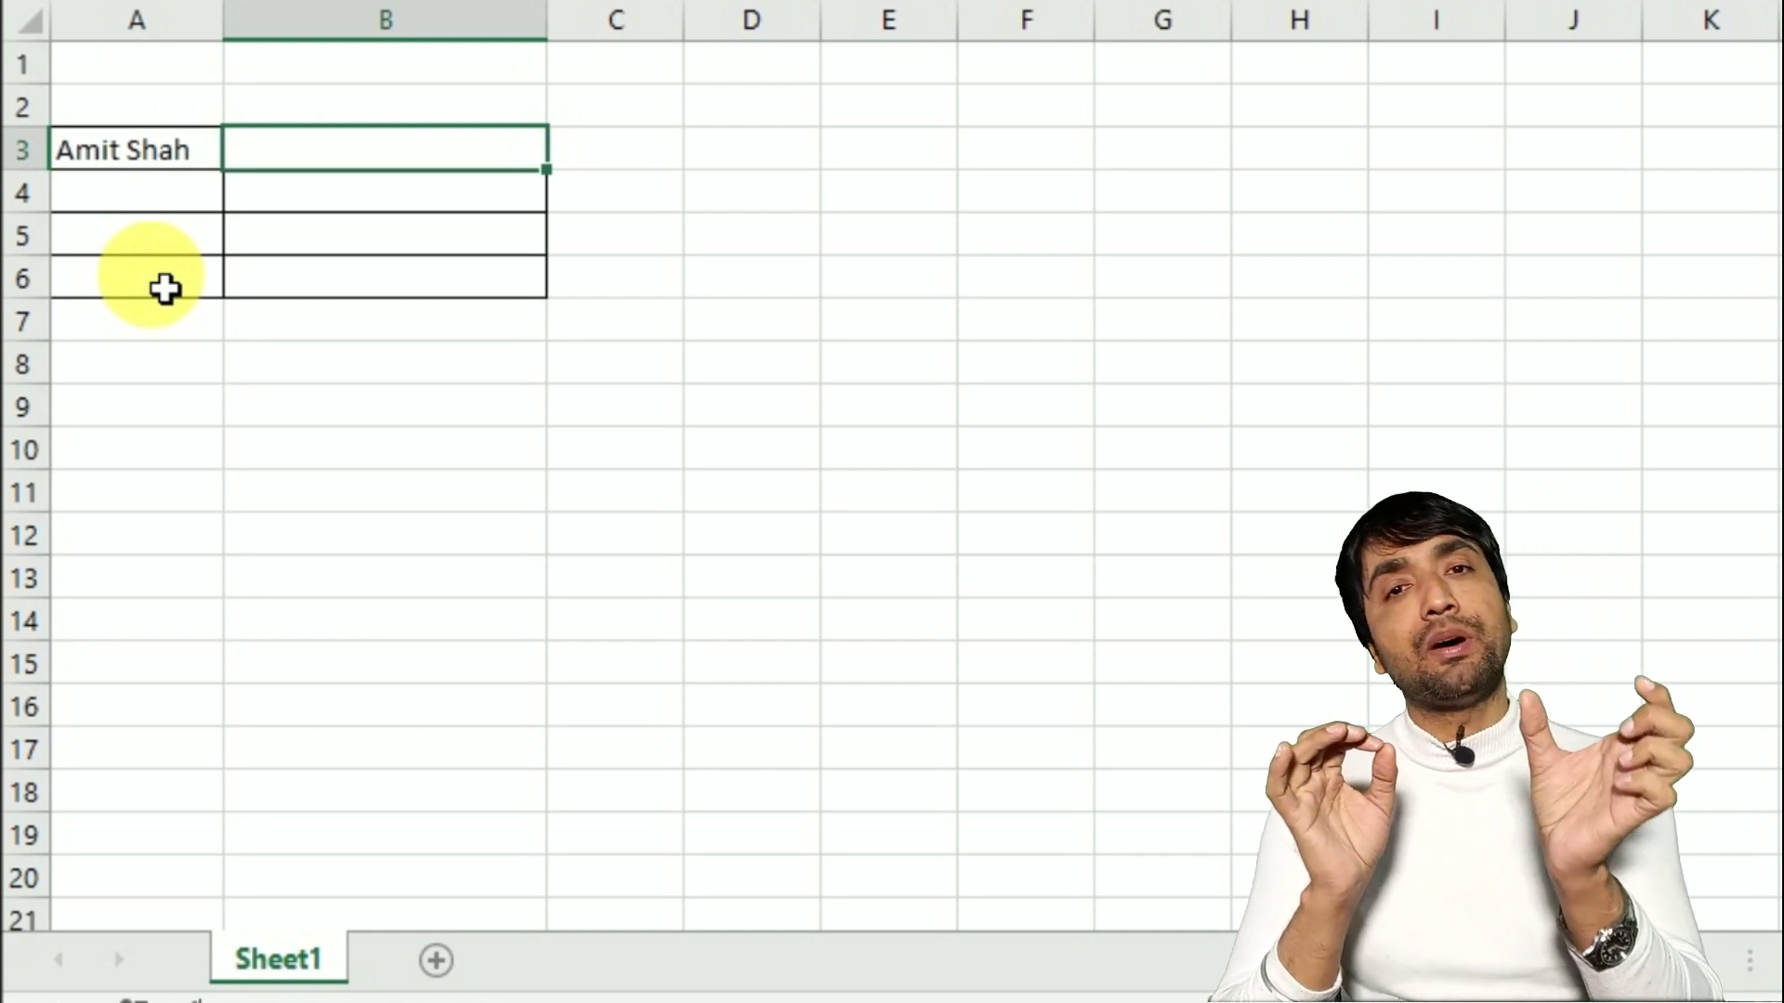
- Enter =VLOOKUP($A$3,'D:\[Address.xlsx]Address'!$B$4:$F$7,2,0) in B3
type("=vl")
key("Tab")
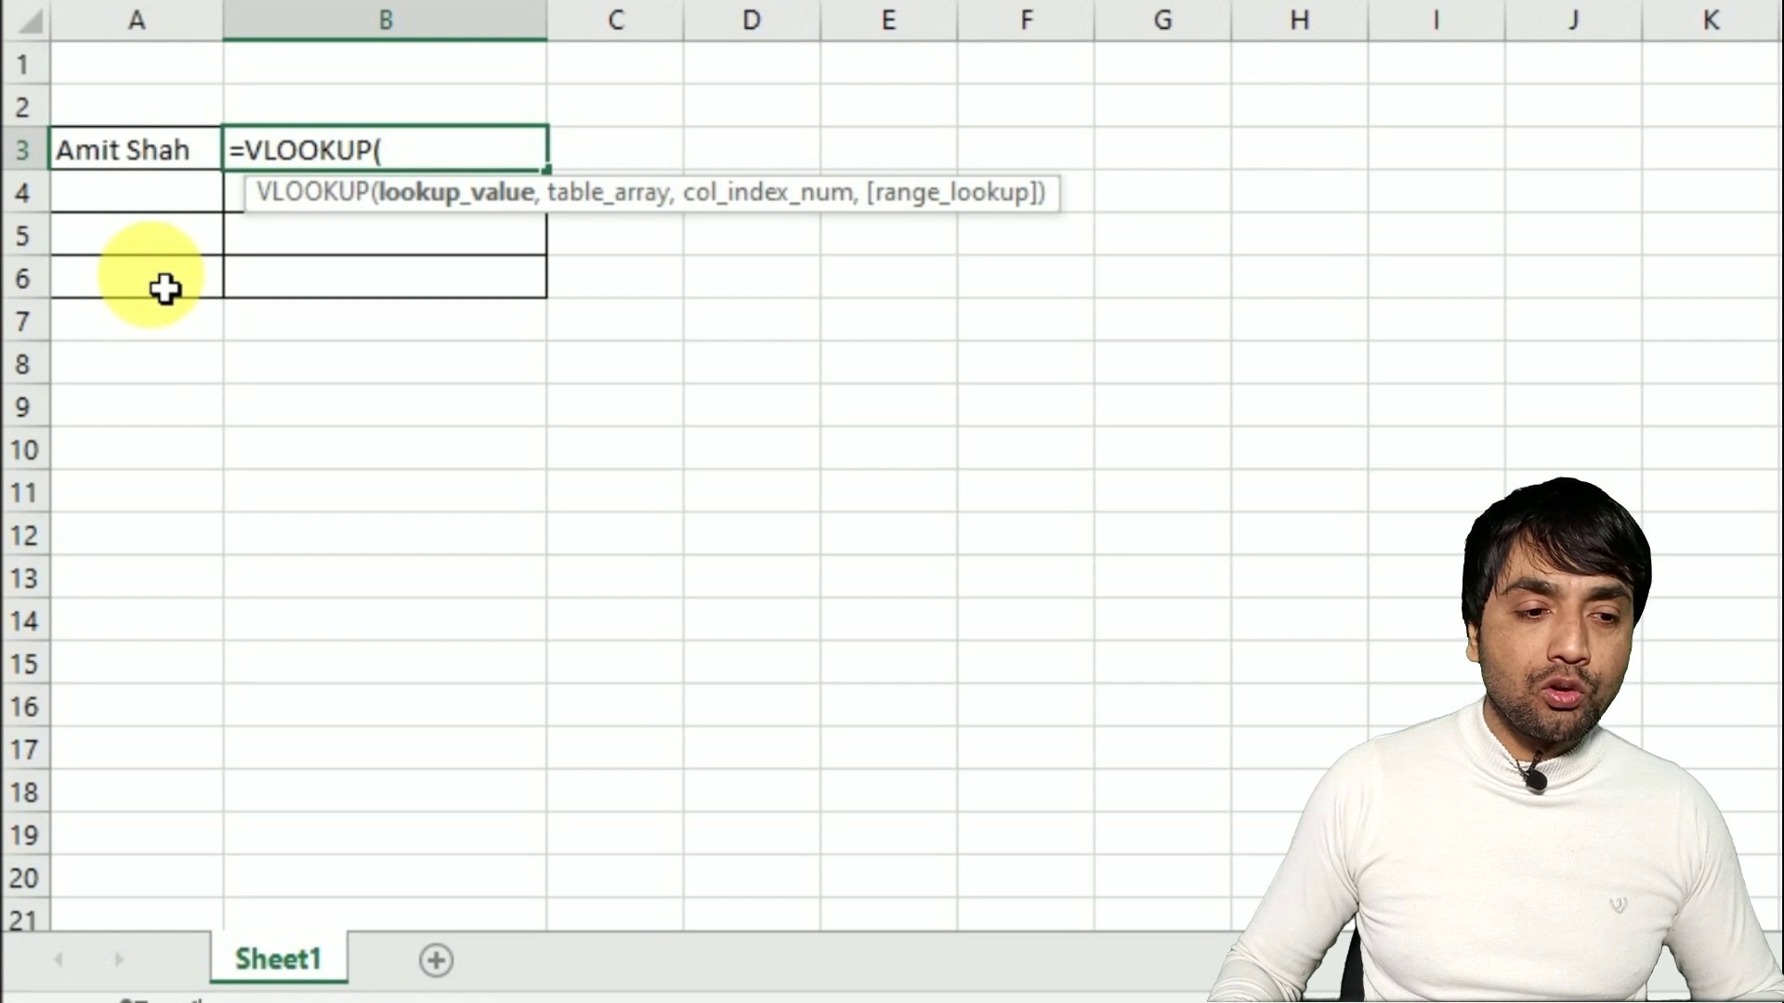
left_click(147, 173)
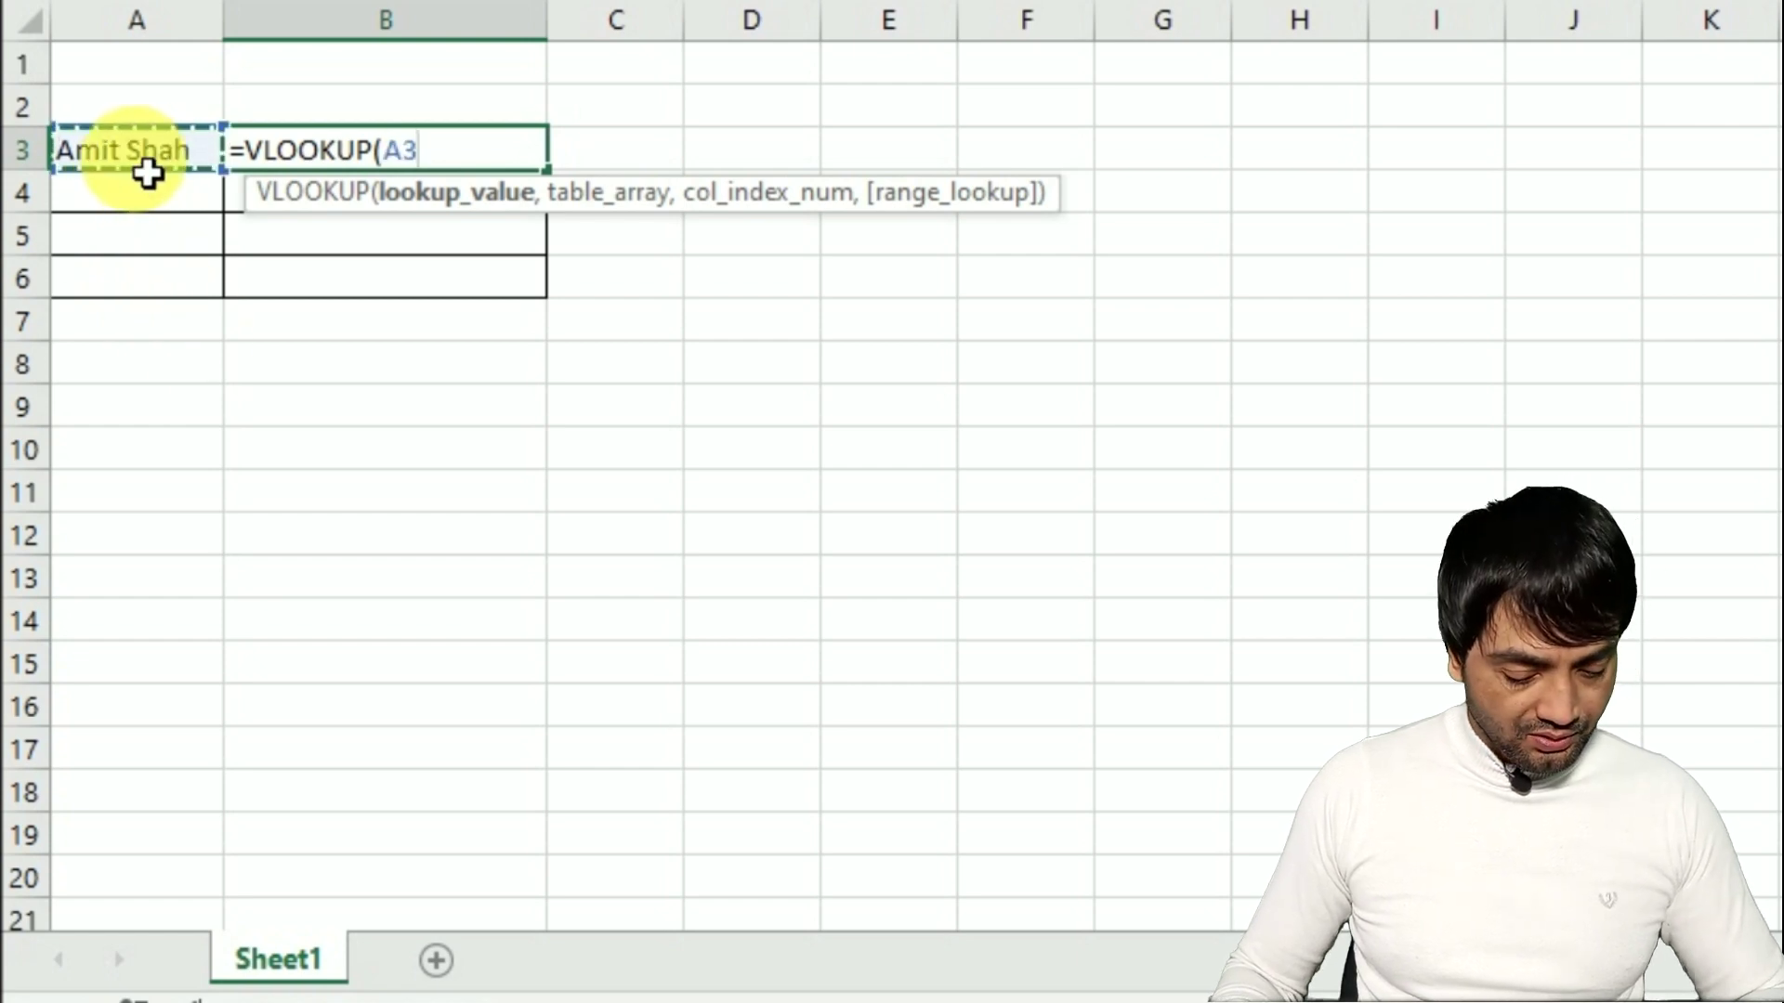
type(",")
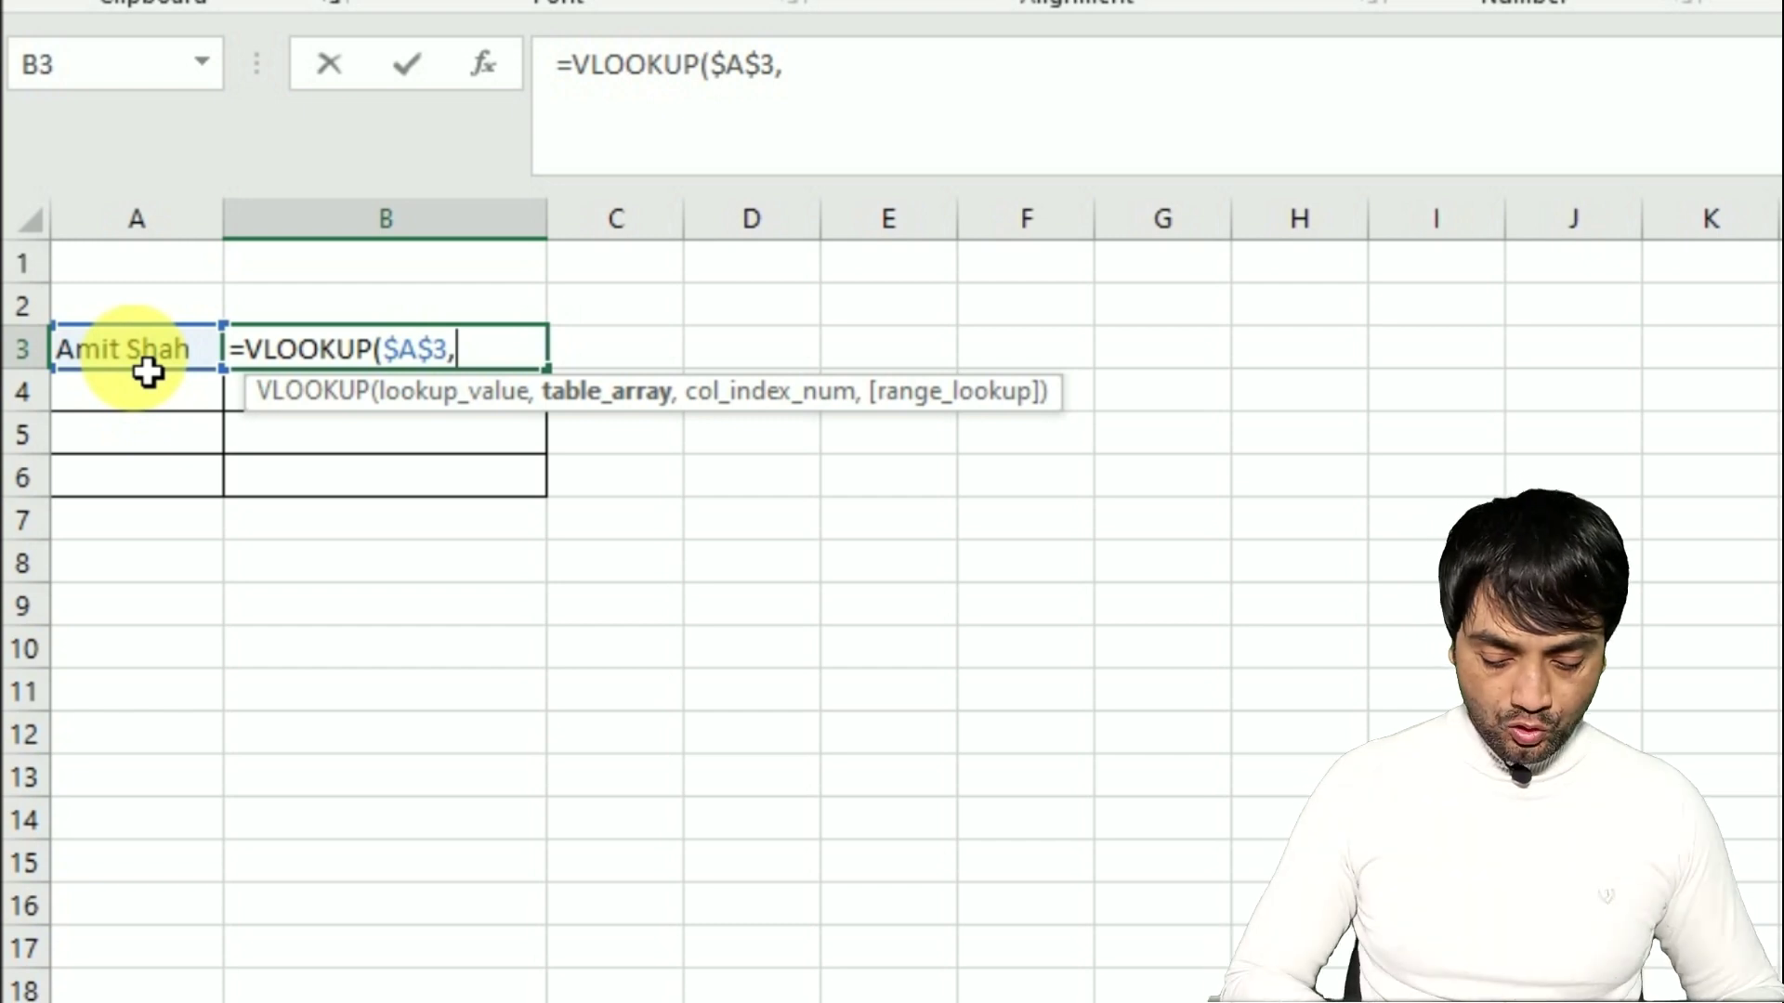
type("'[")
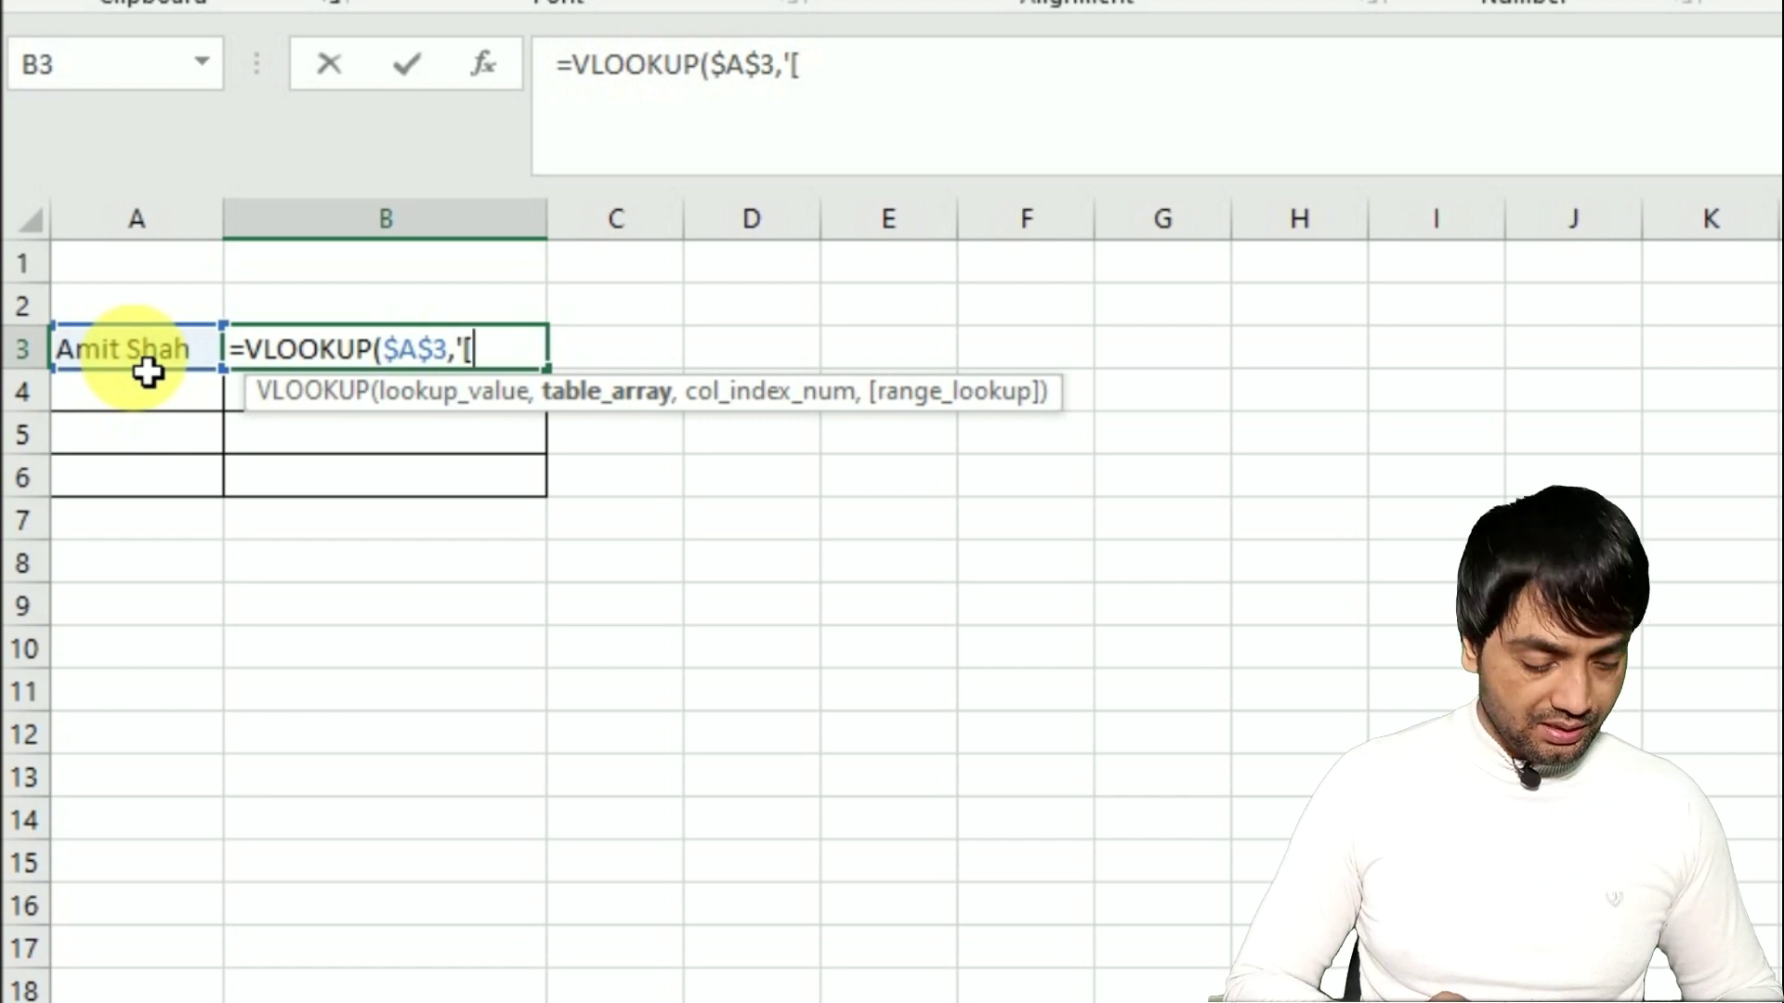
type("Address")
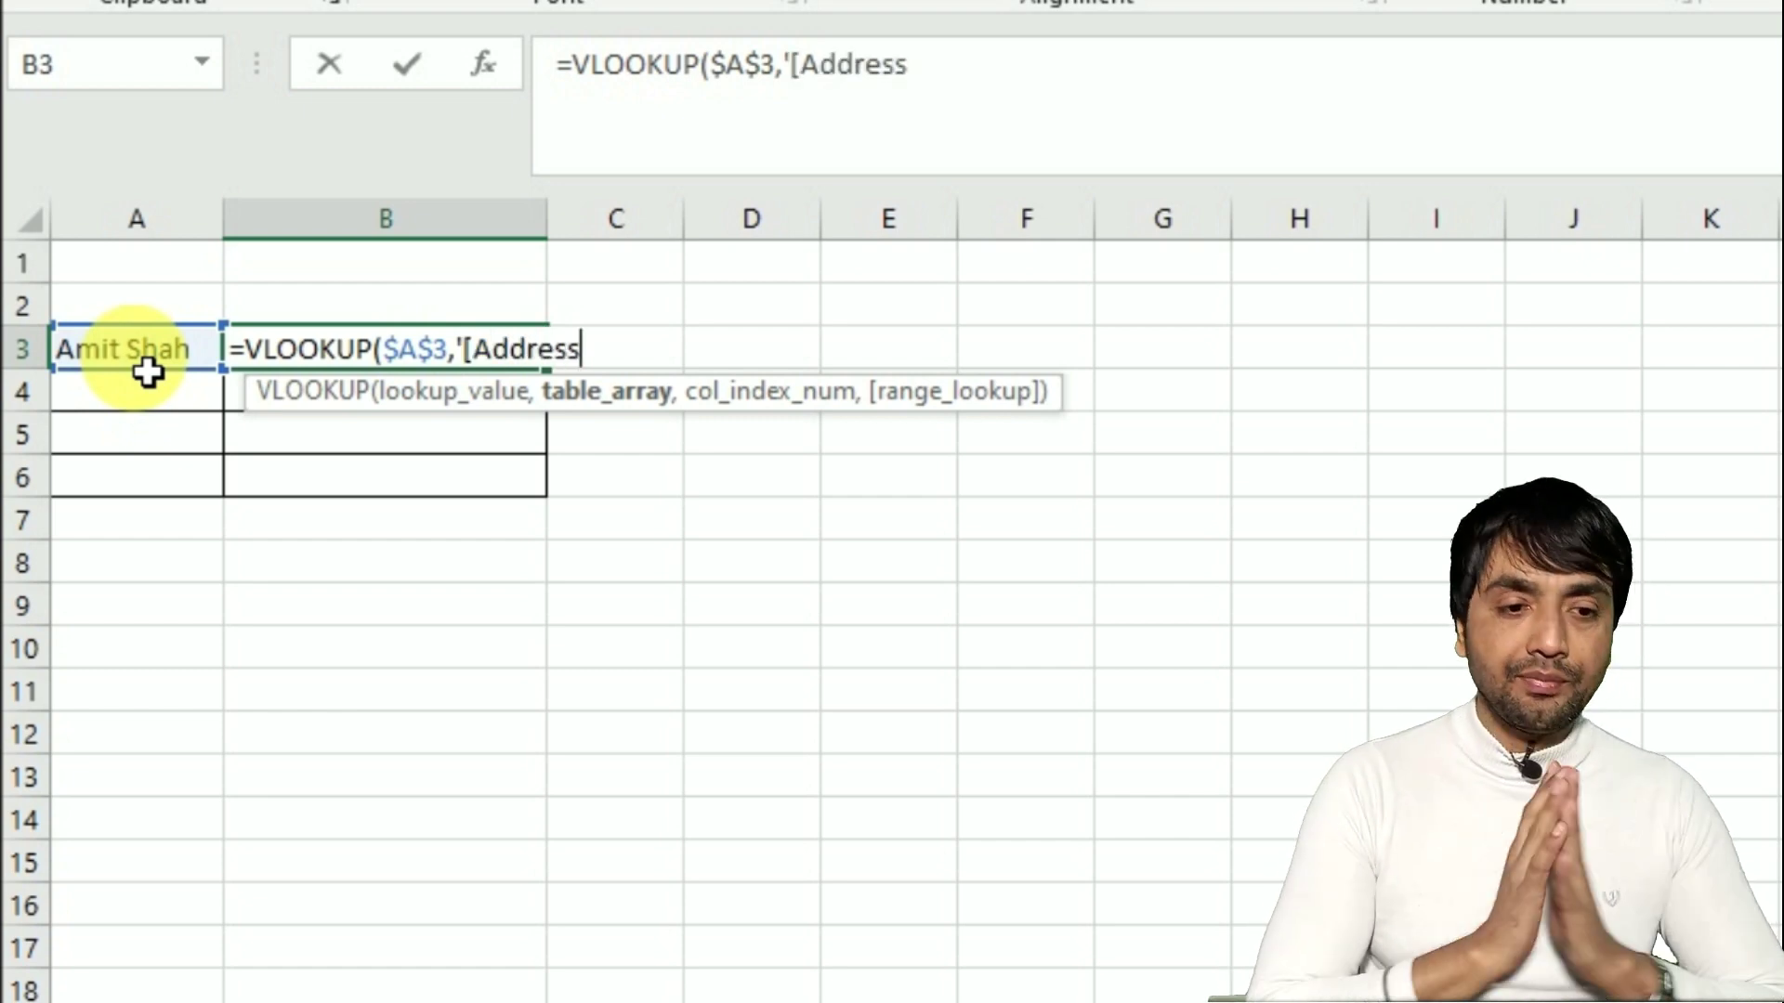
type(".")
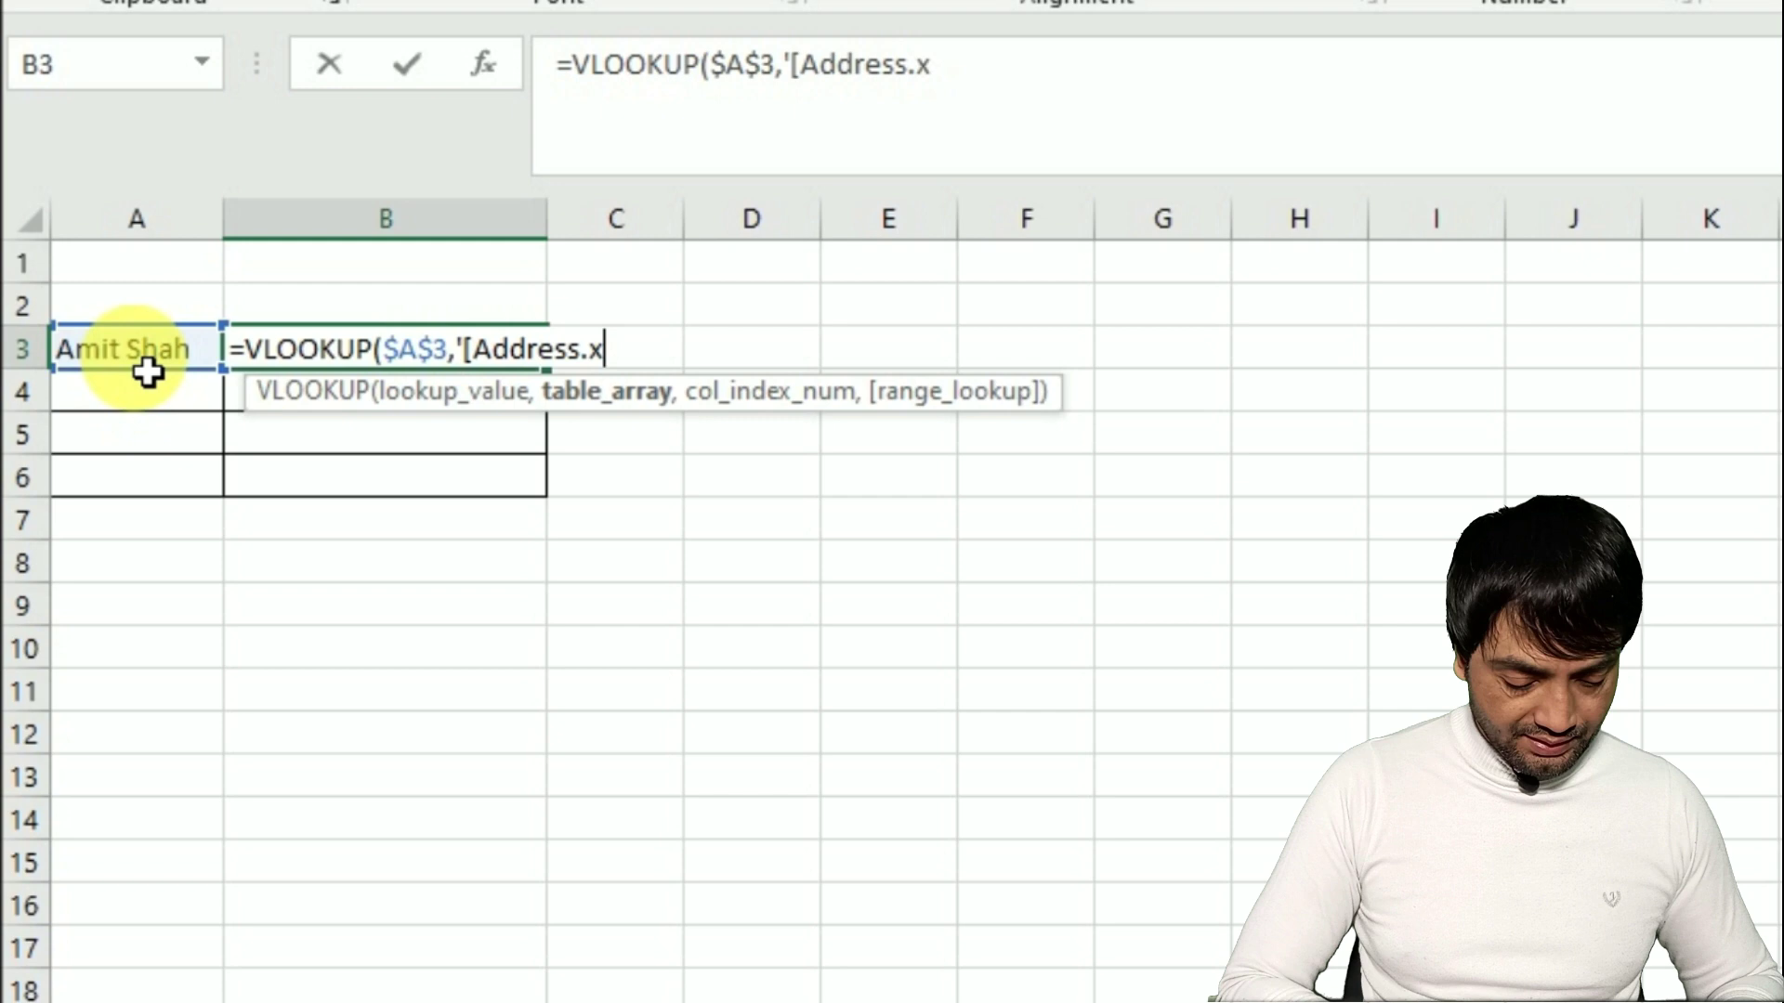
type("xlsx]")
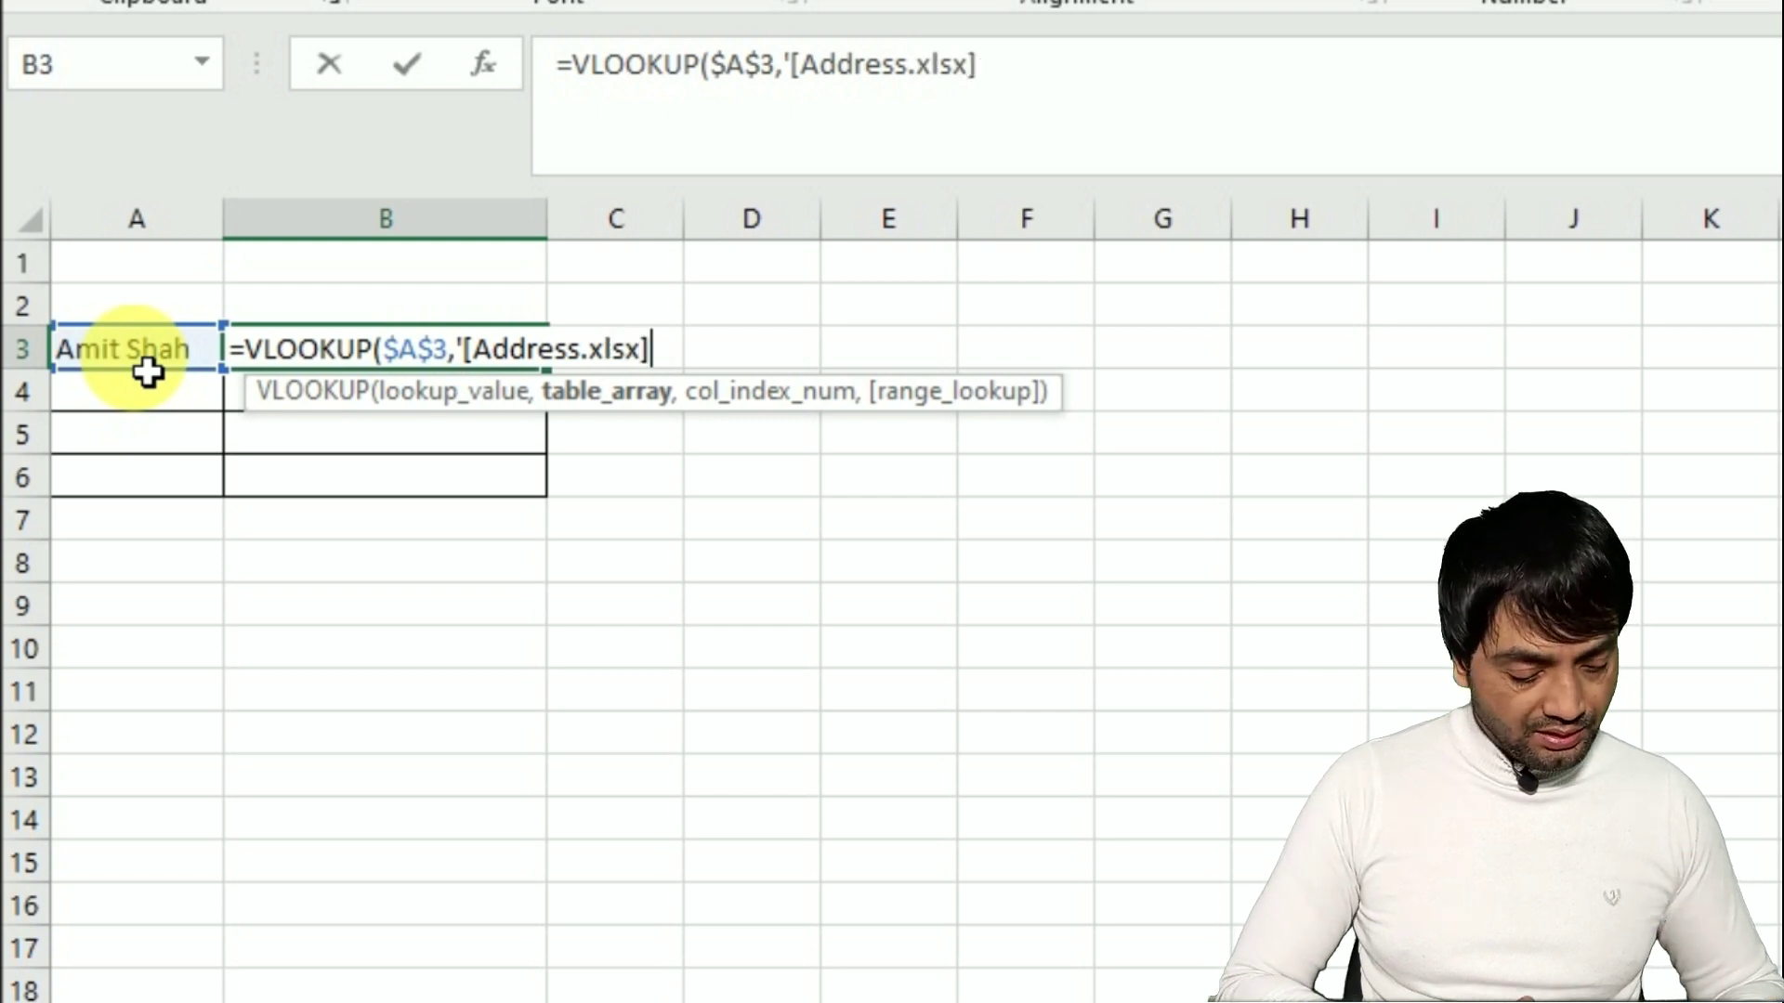
type("Address")
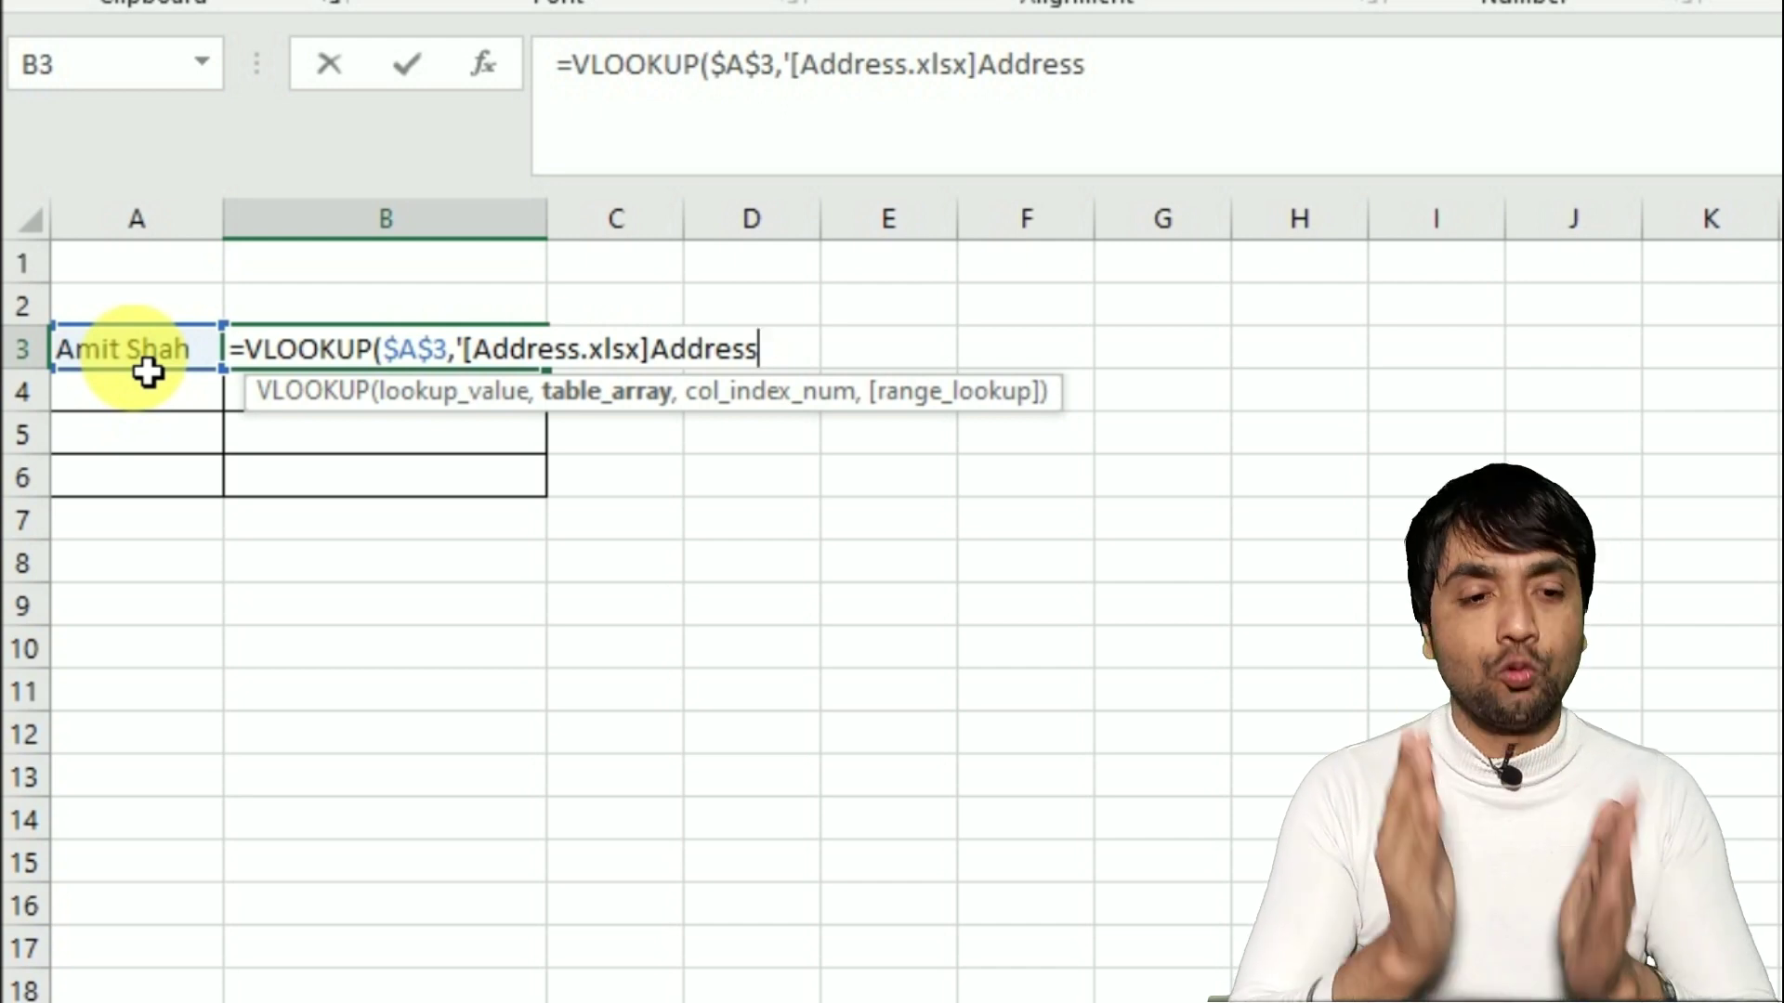
left_click(1438, 137)
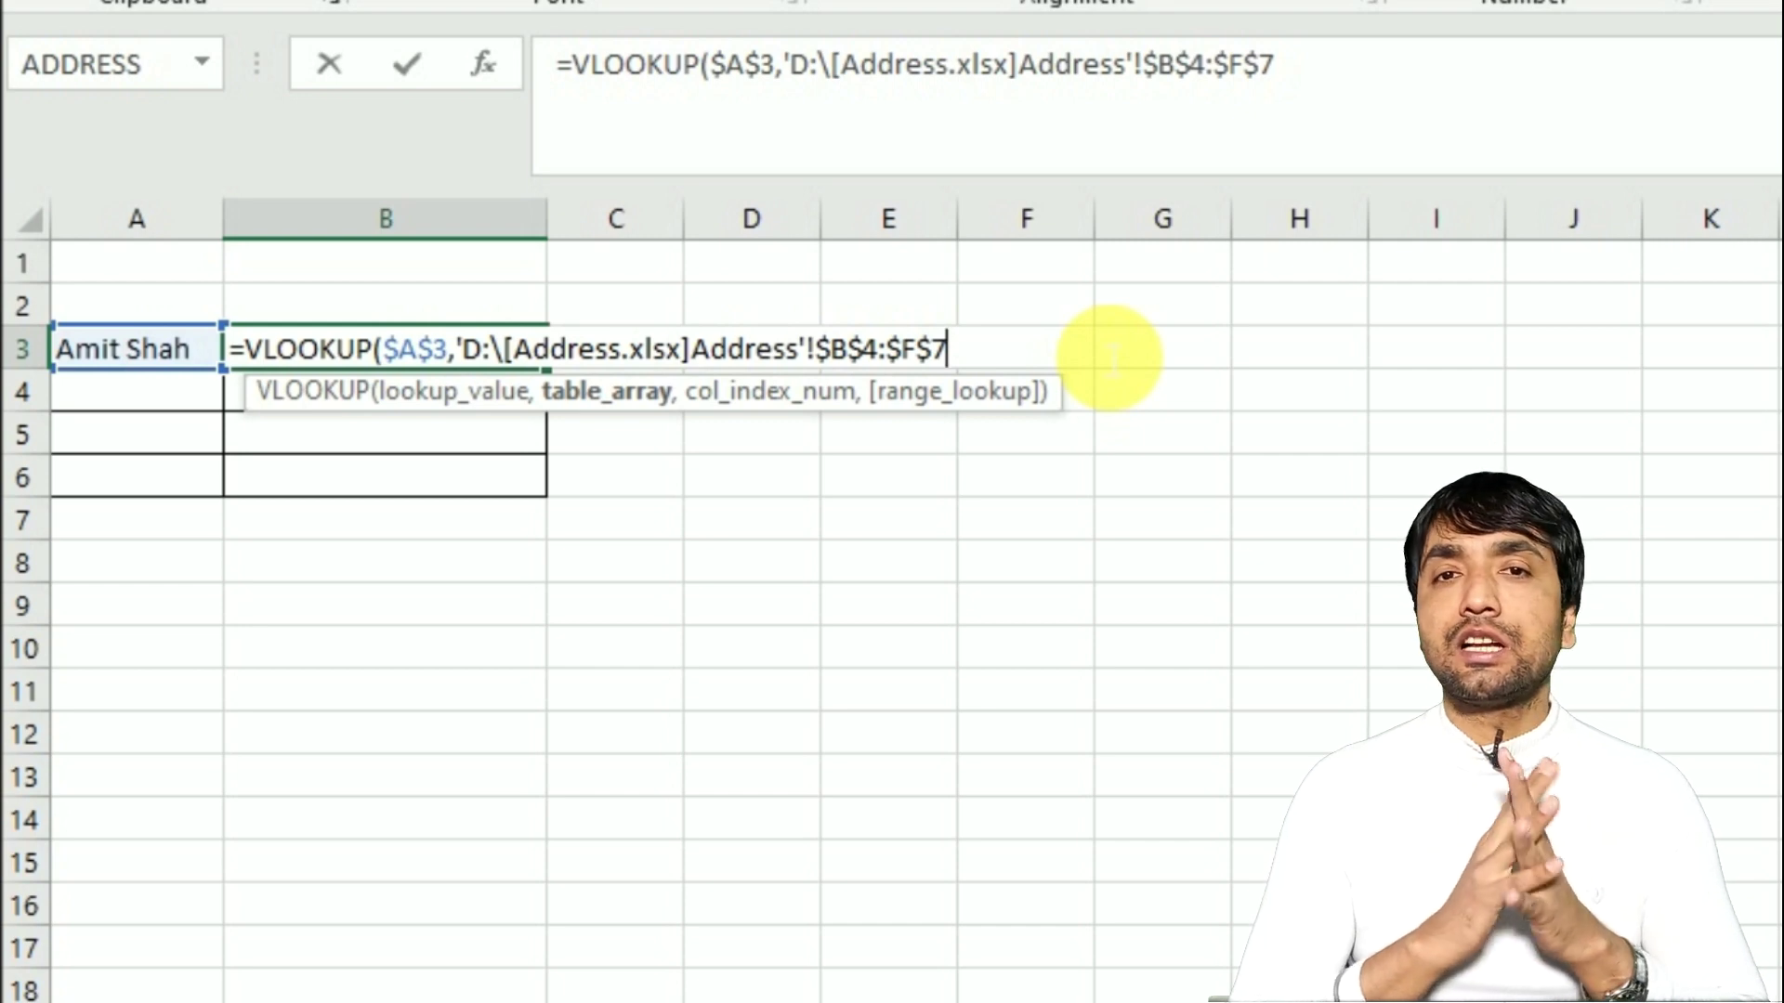
type(",")
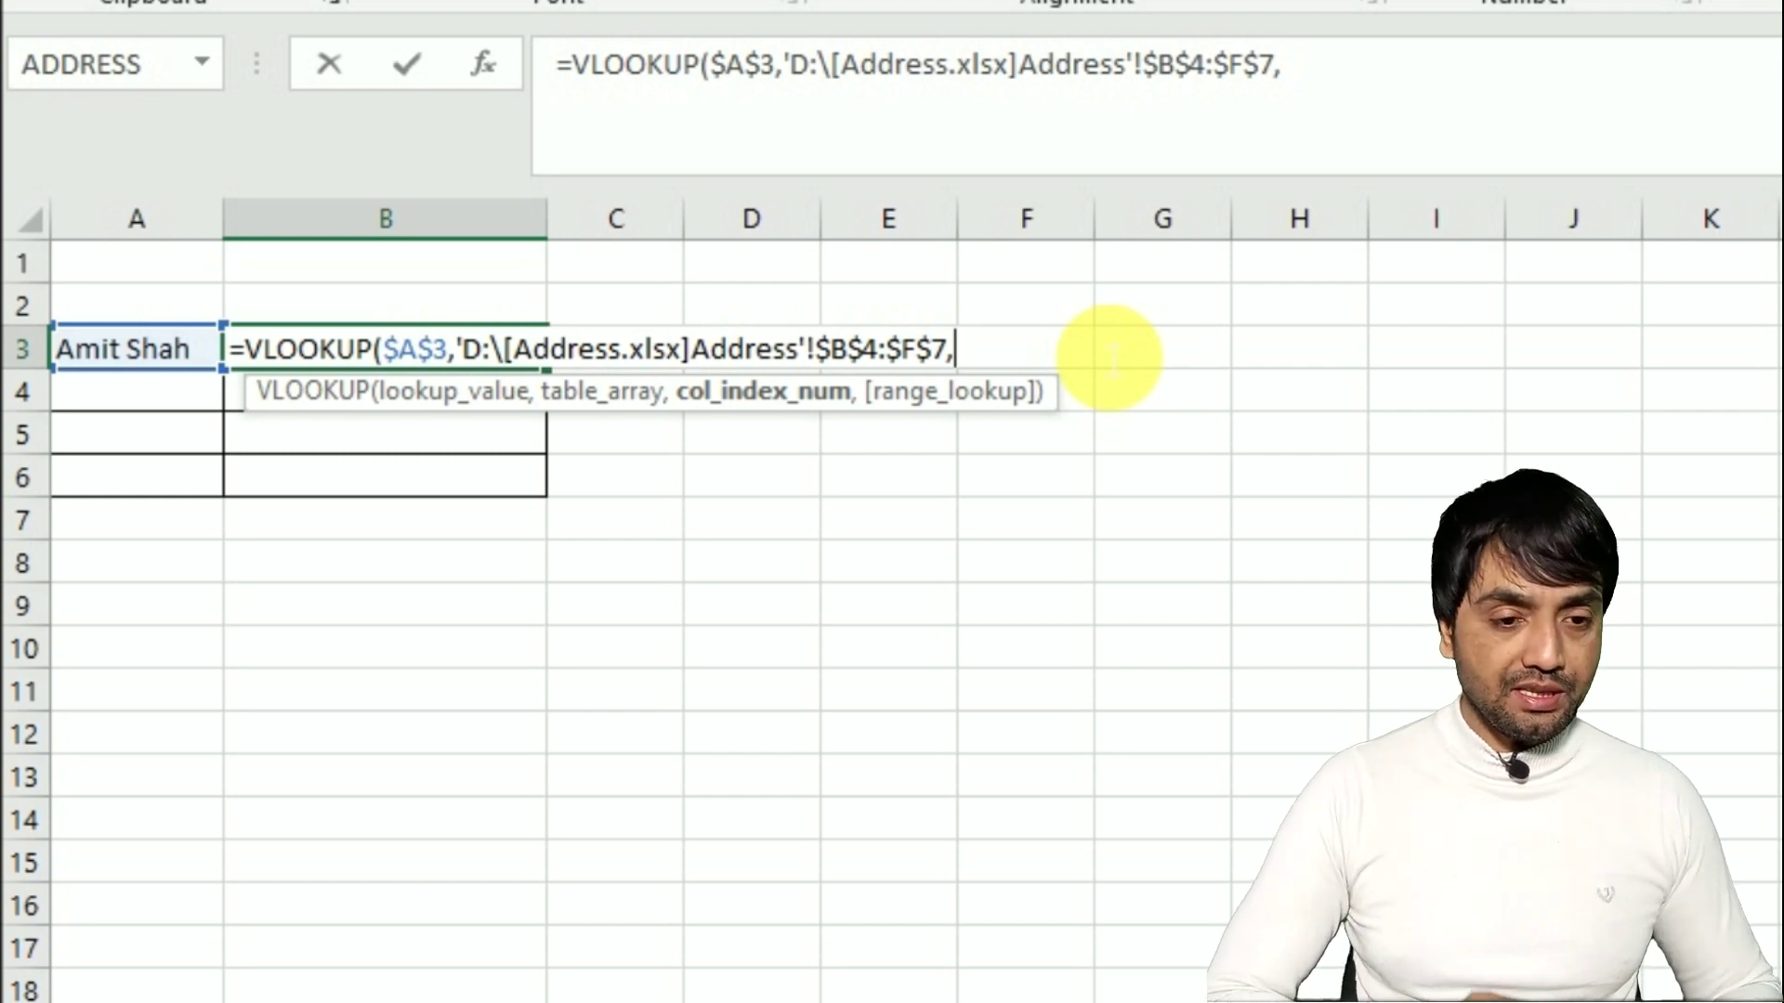
type(",0")
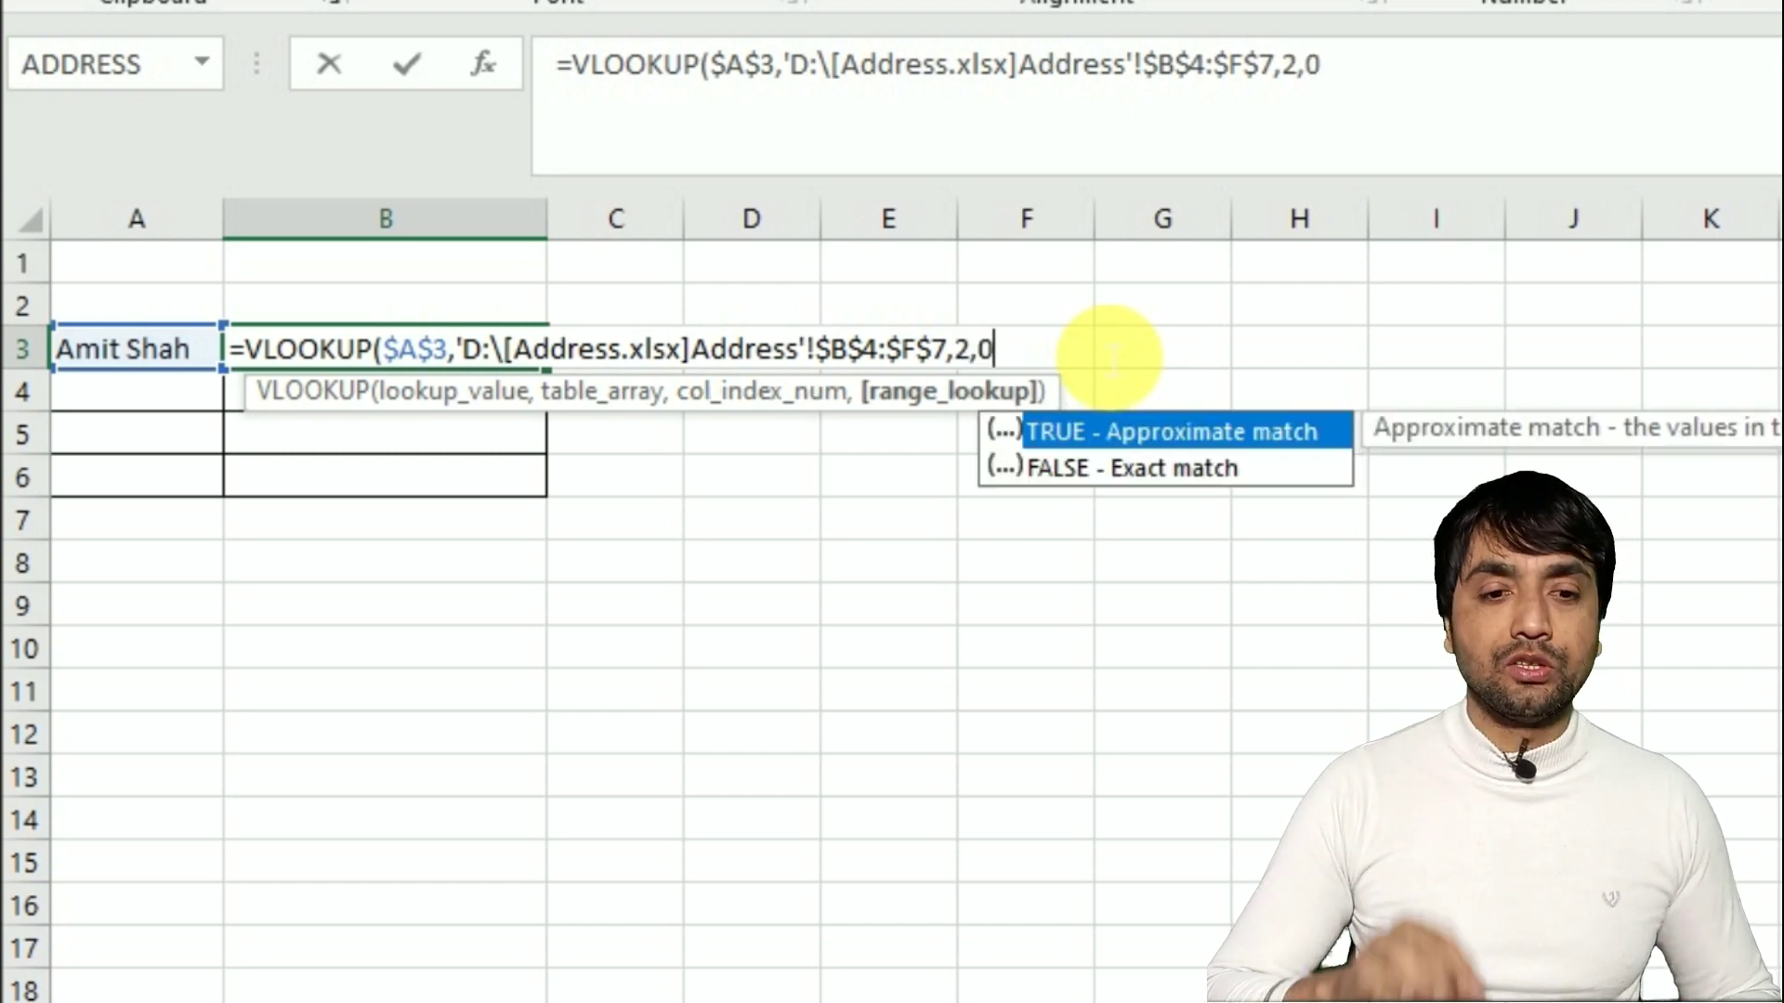
type(")")
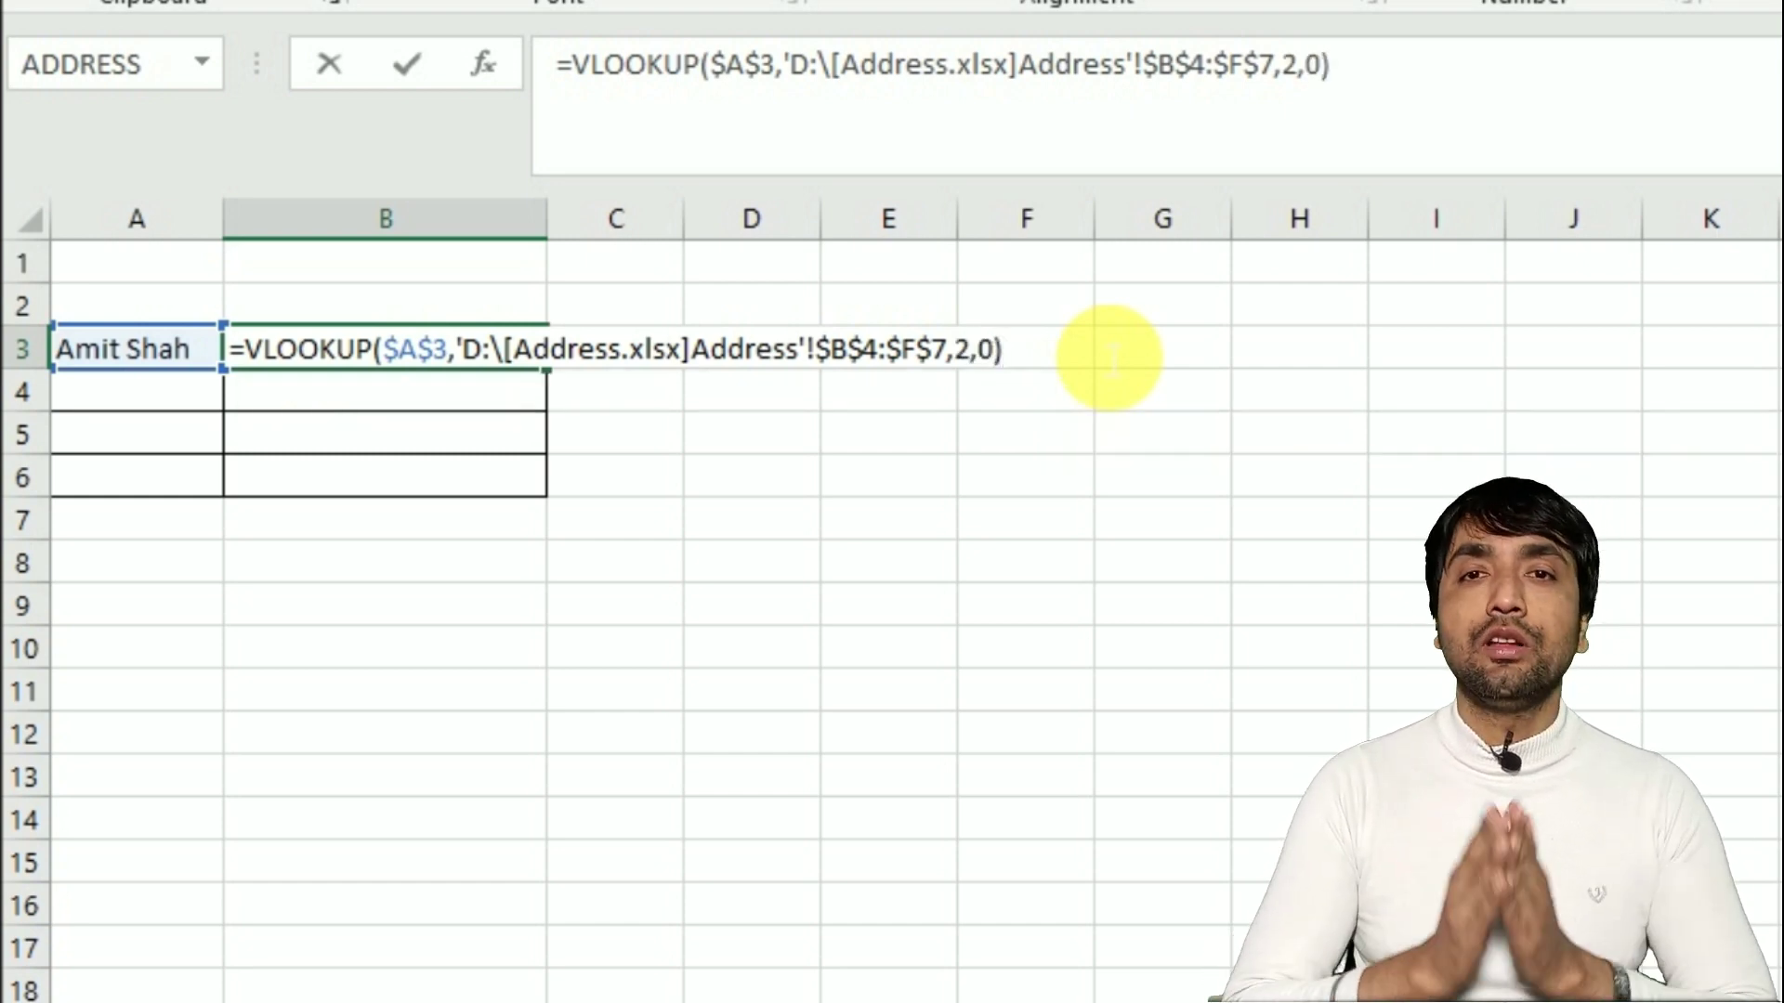
key("Return")
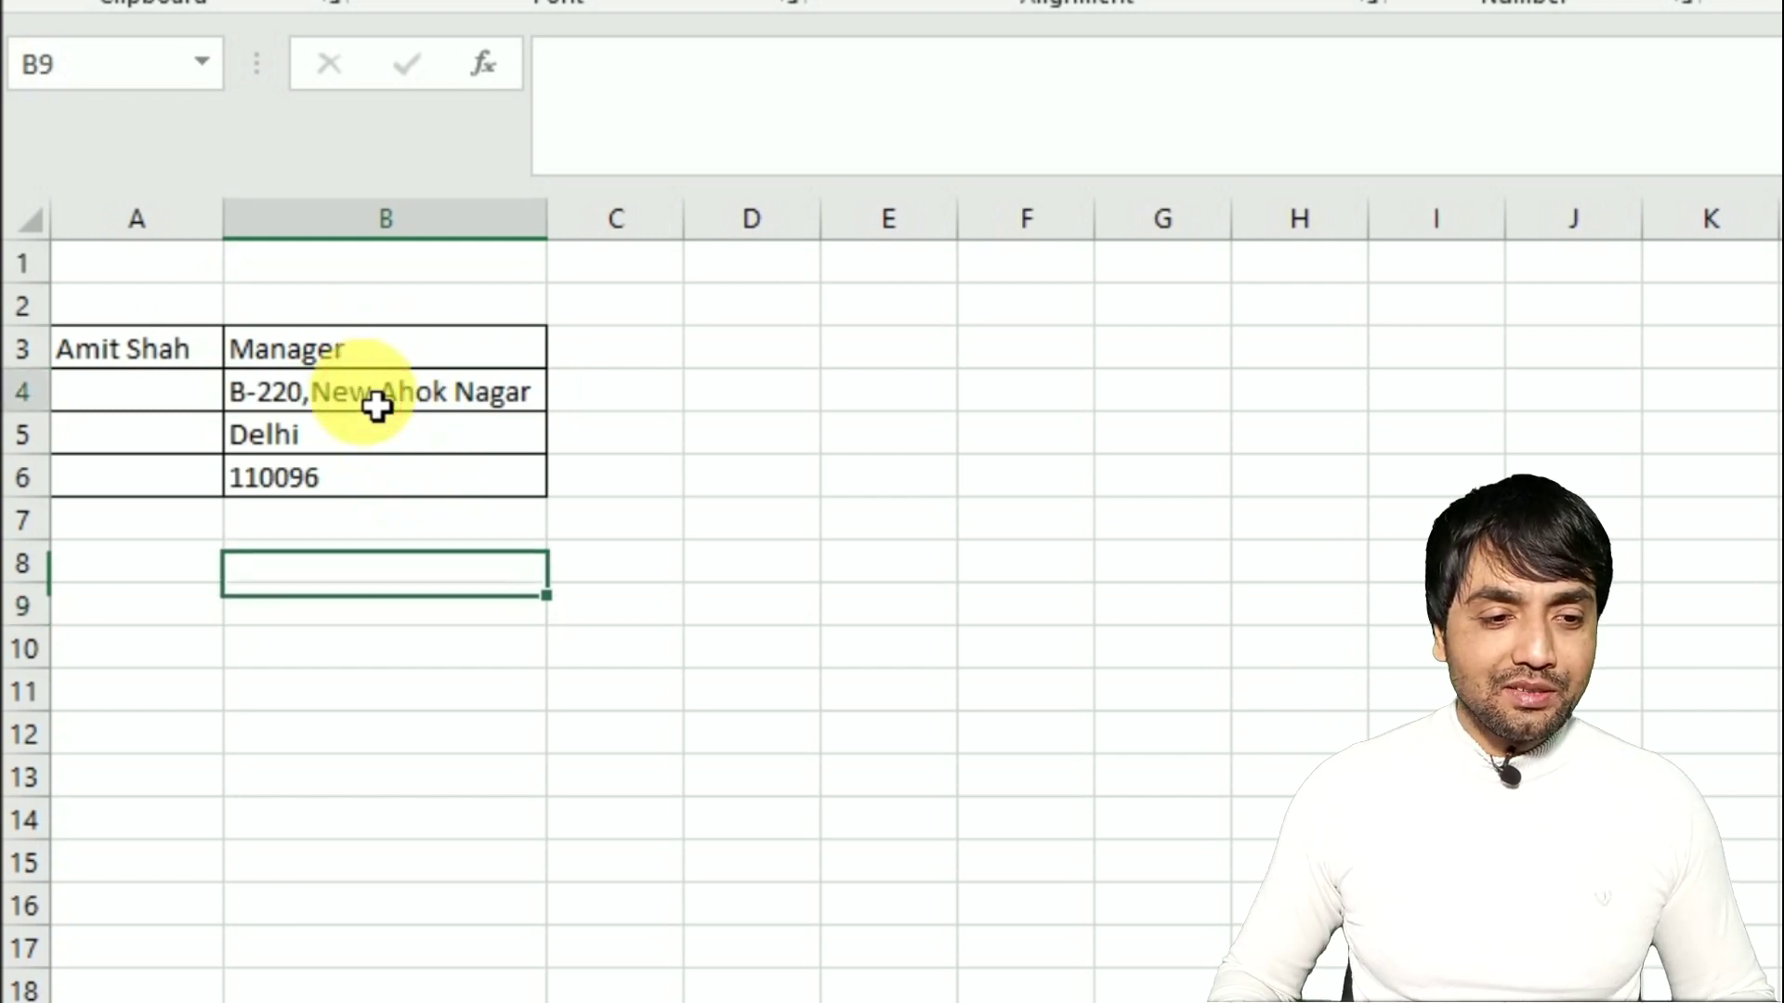
- Check the B4, B5 and B6 lookups returning columns 3, 4 and 5
double_click(358, 392)
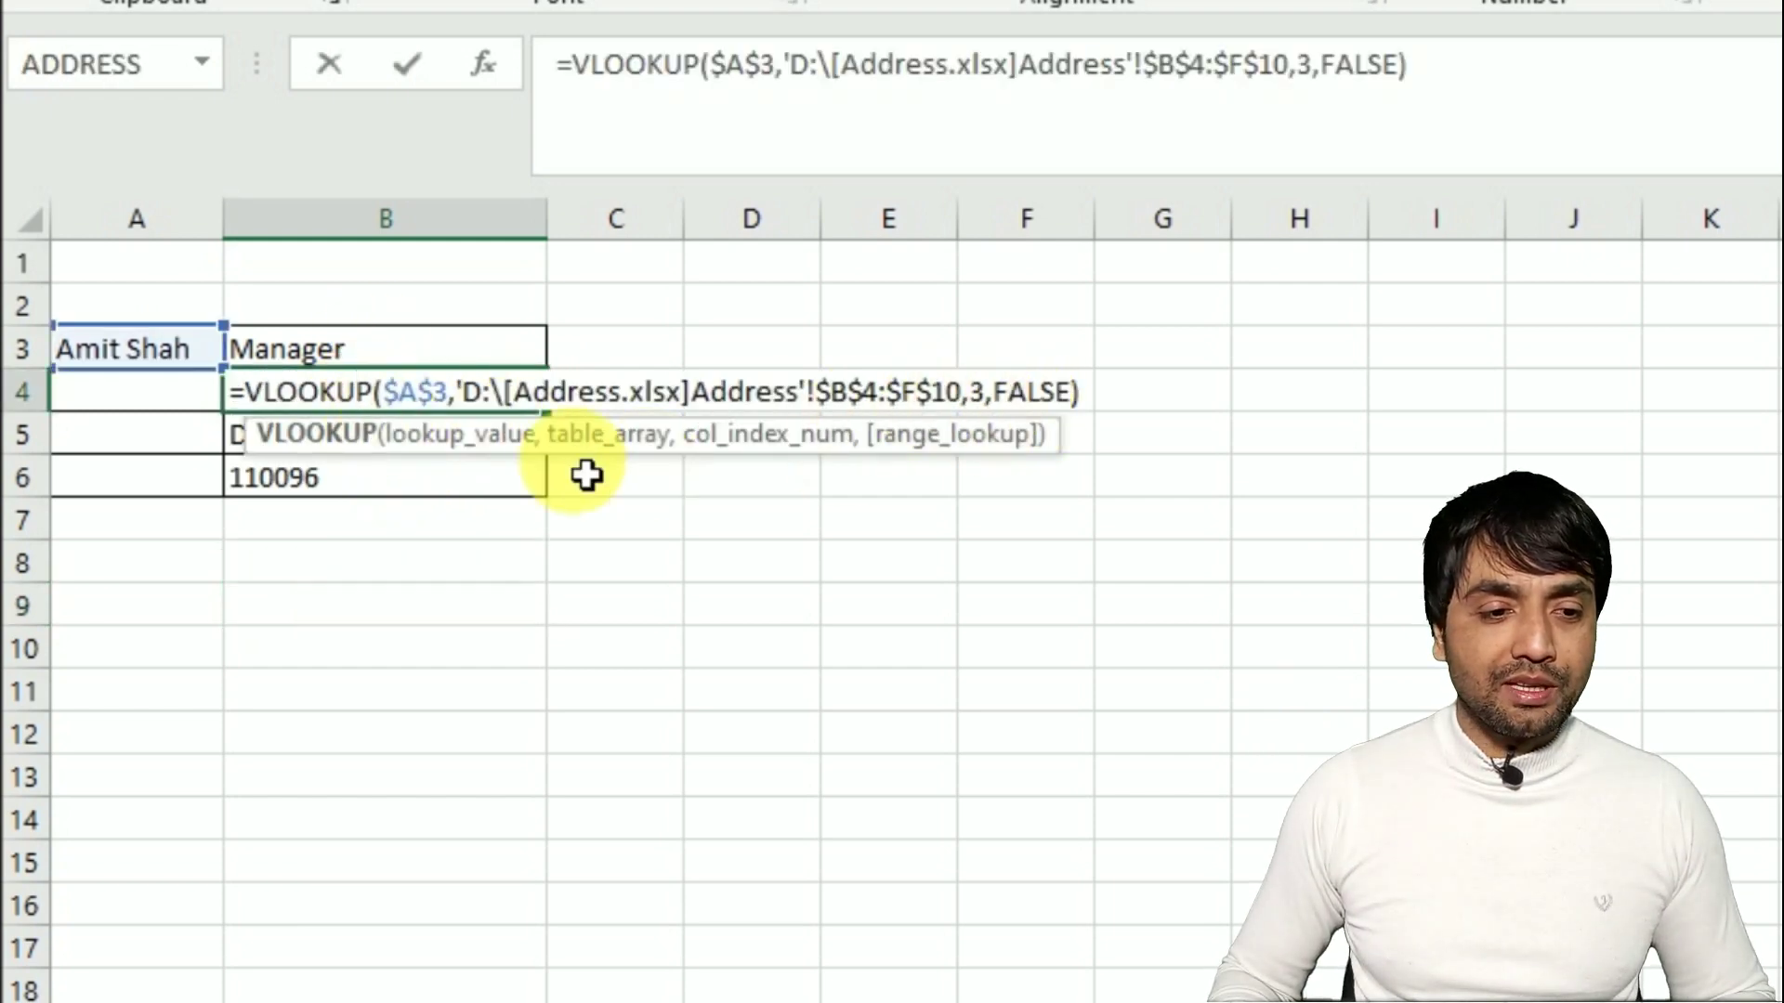
key("Escape")
double_click(439, 455)
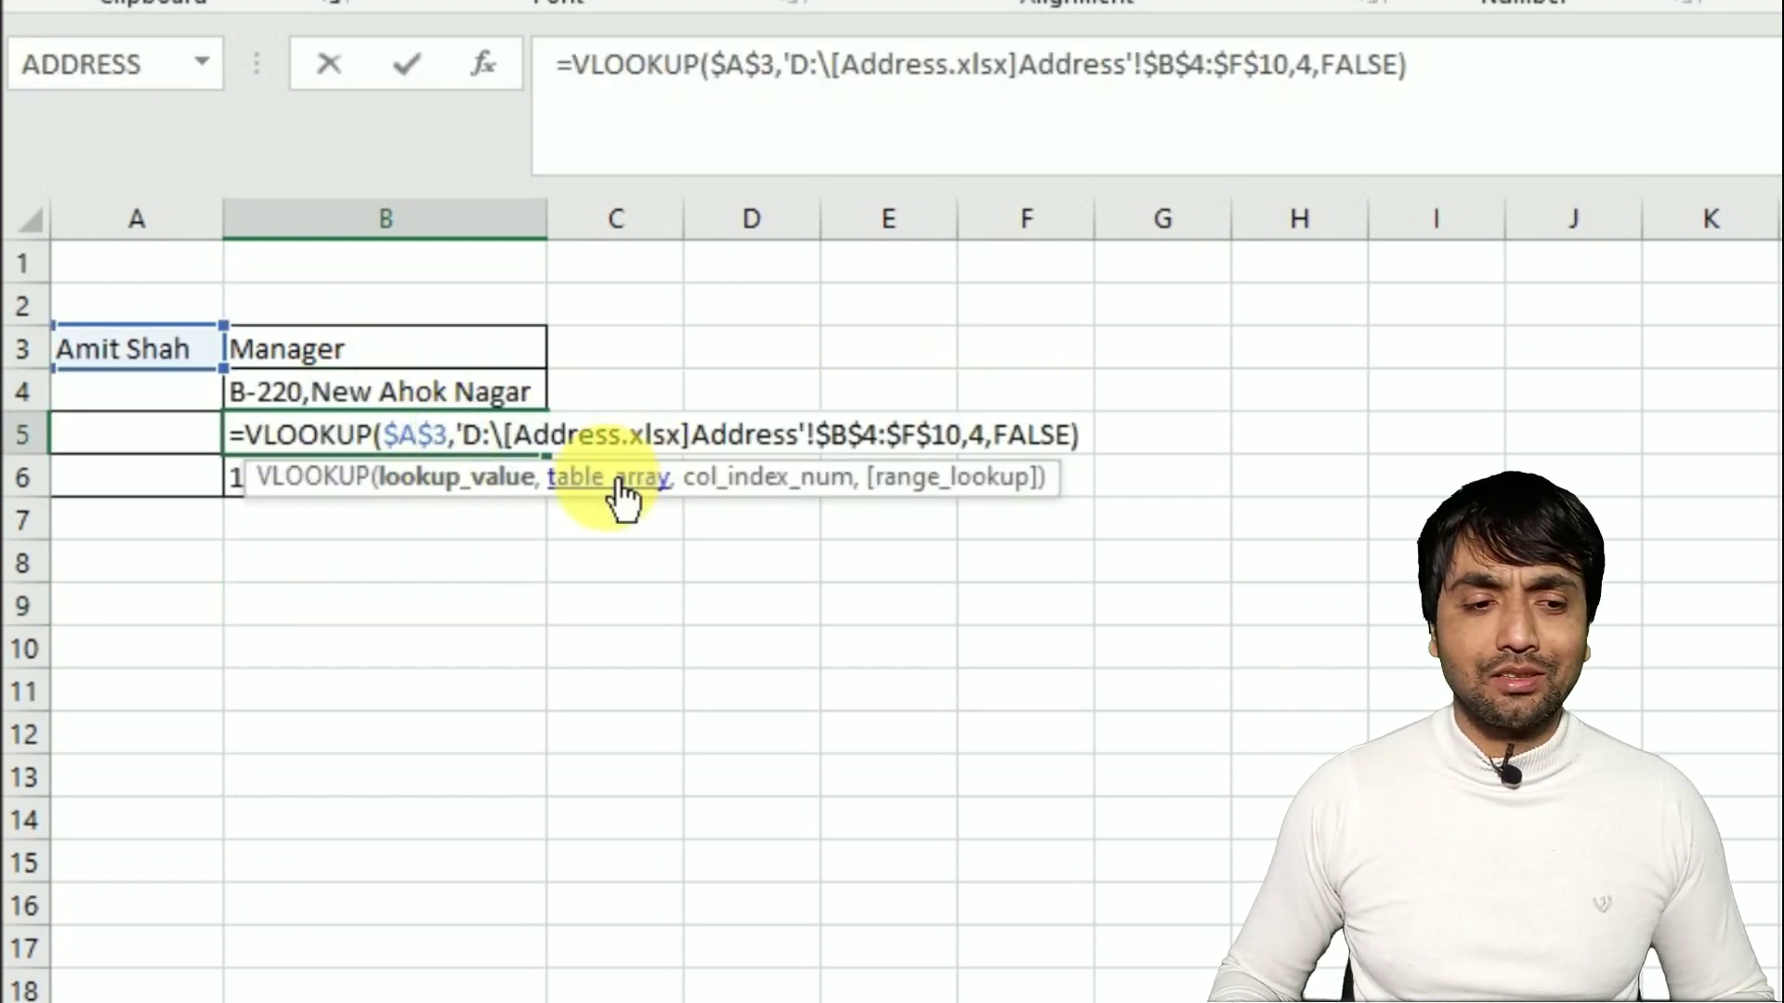
key("Escape")
double_click(395, 476)
key("Escape")
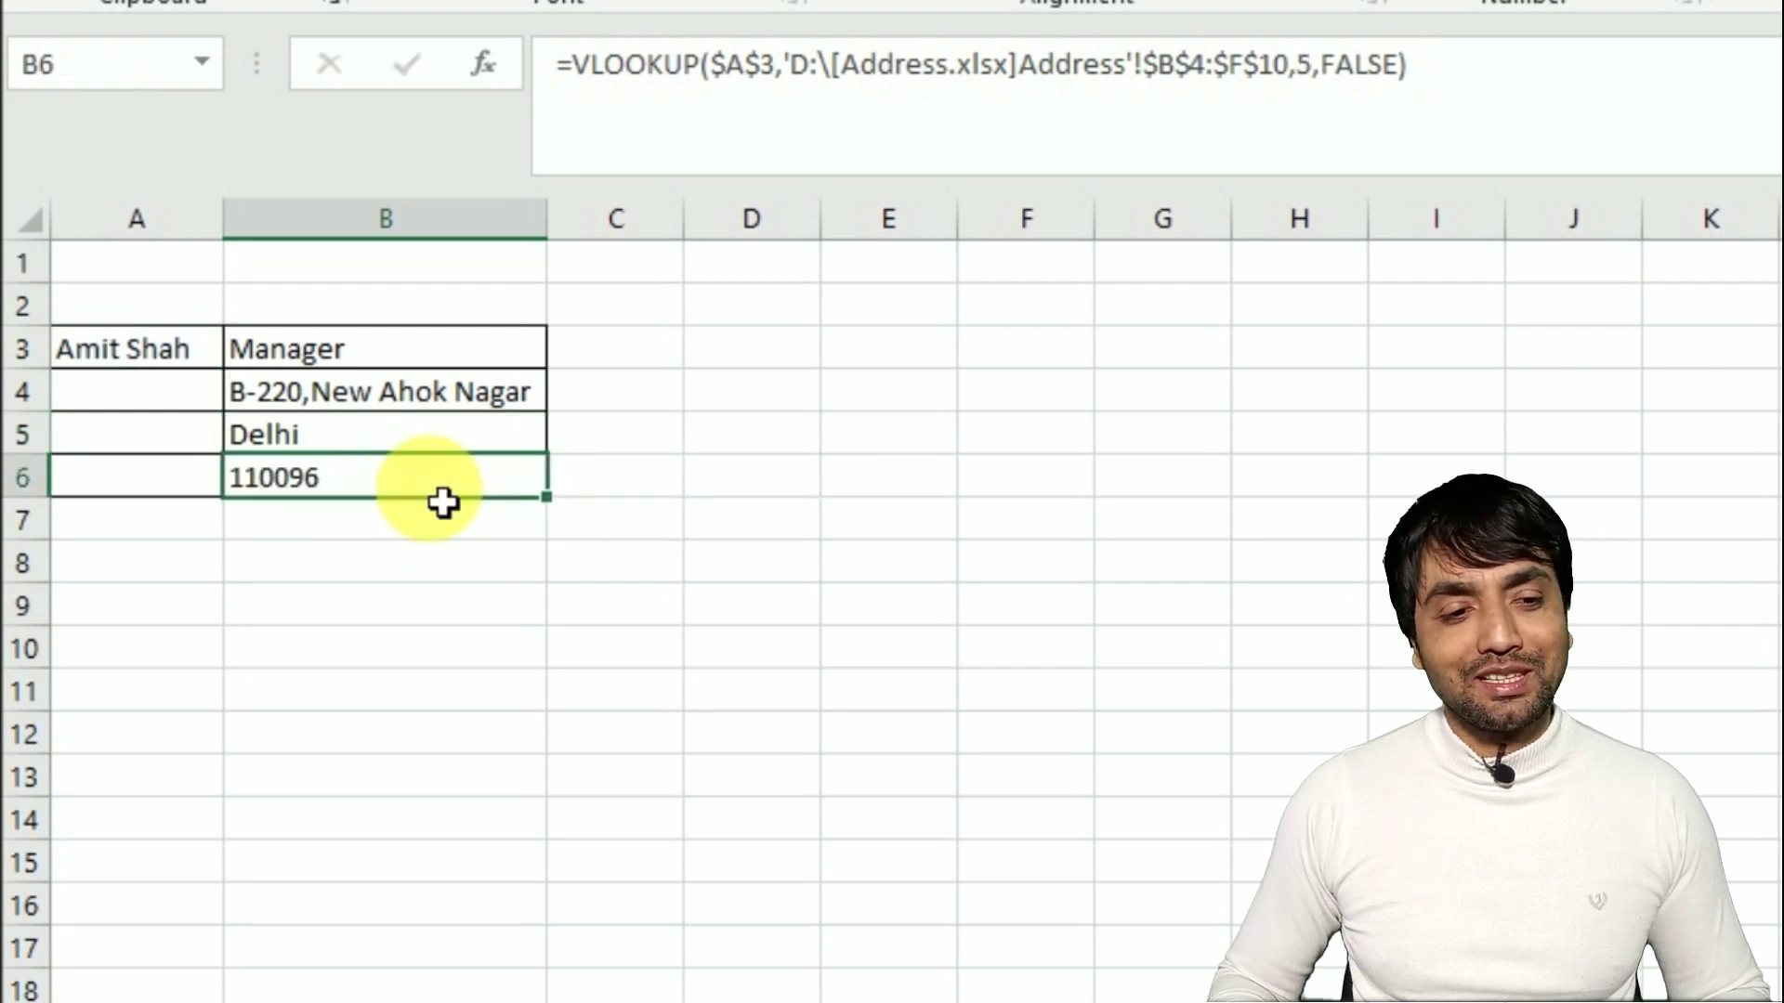
- Enter another employee's name in A3 so the card shows the Tele Caller's details
left_click(176, 363)
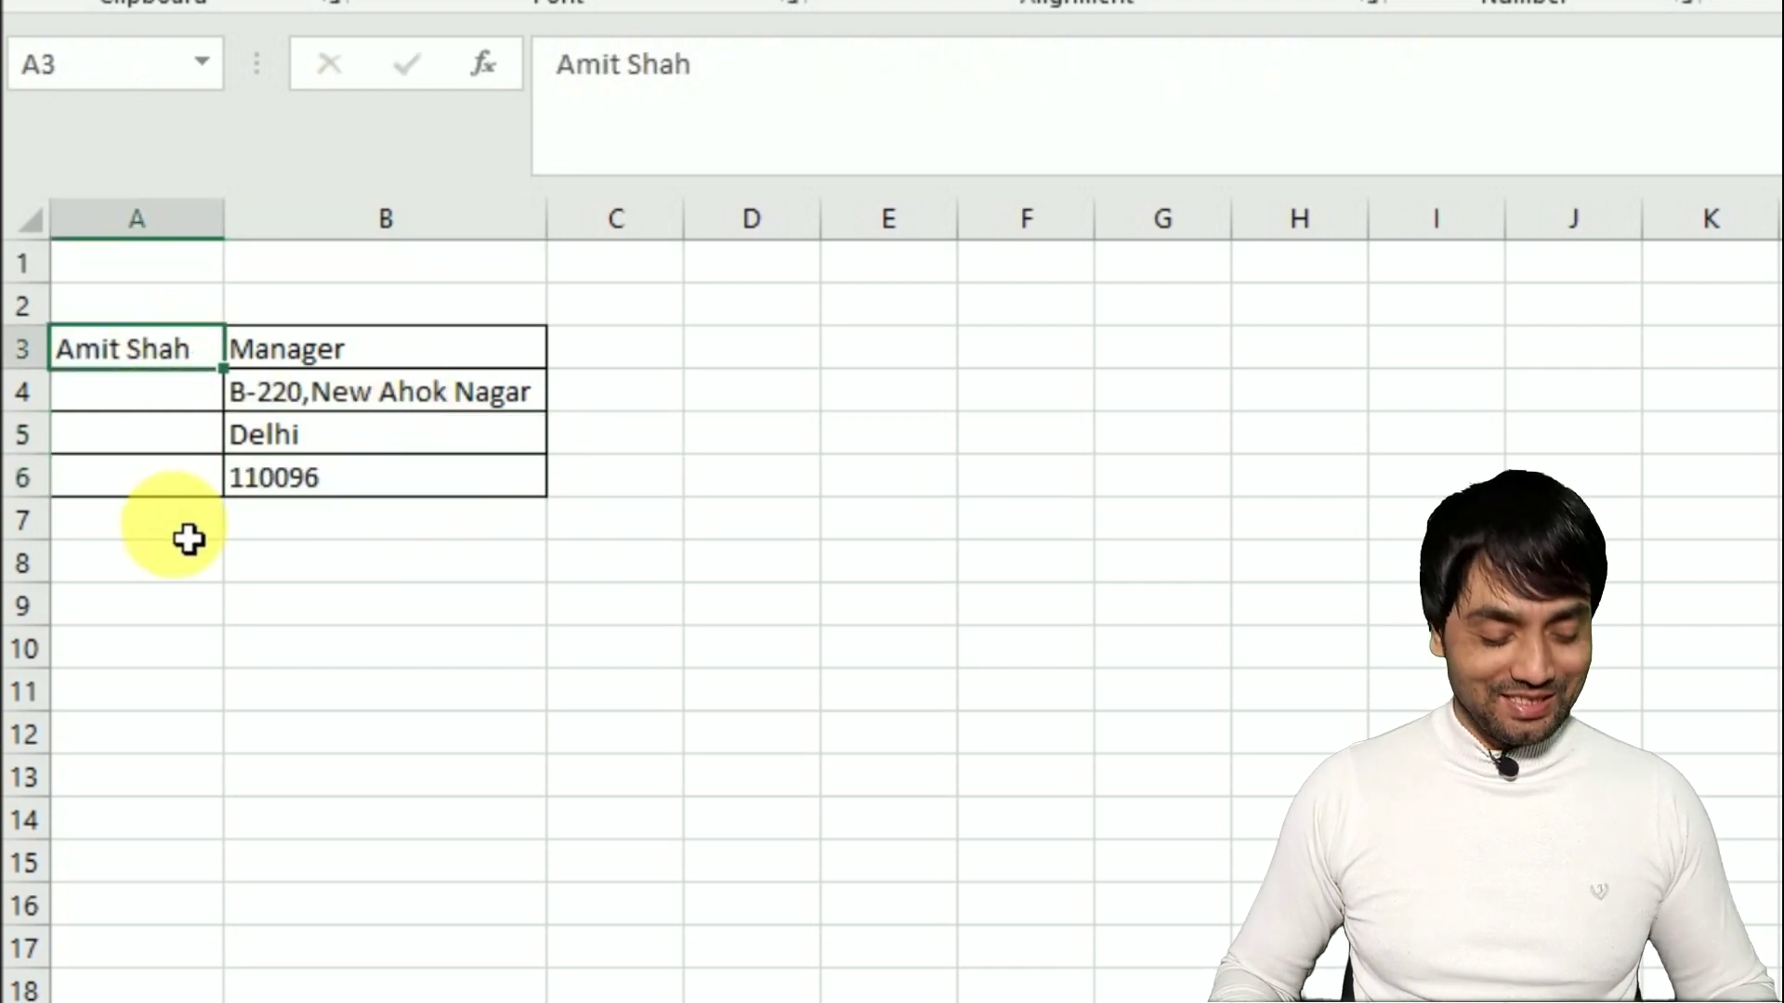
type("Karan Ahuja")
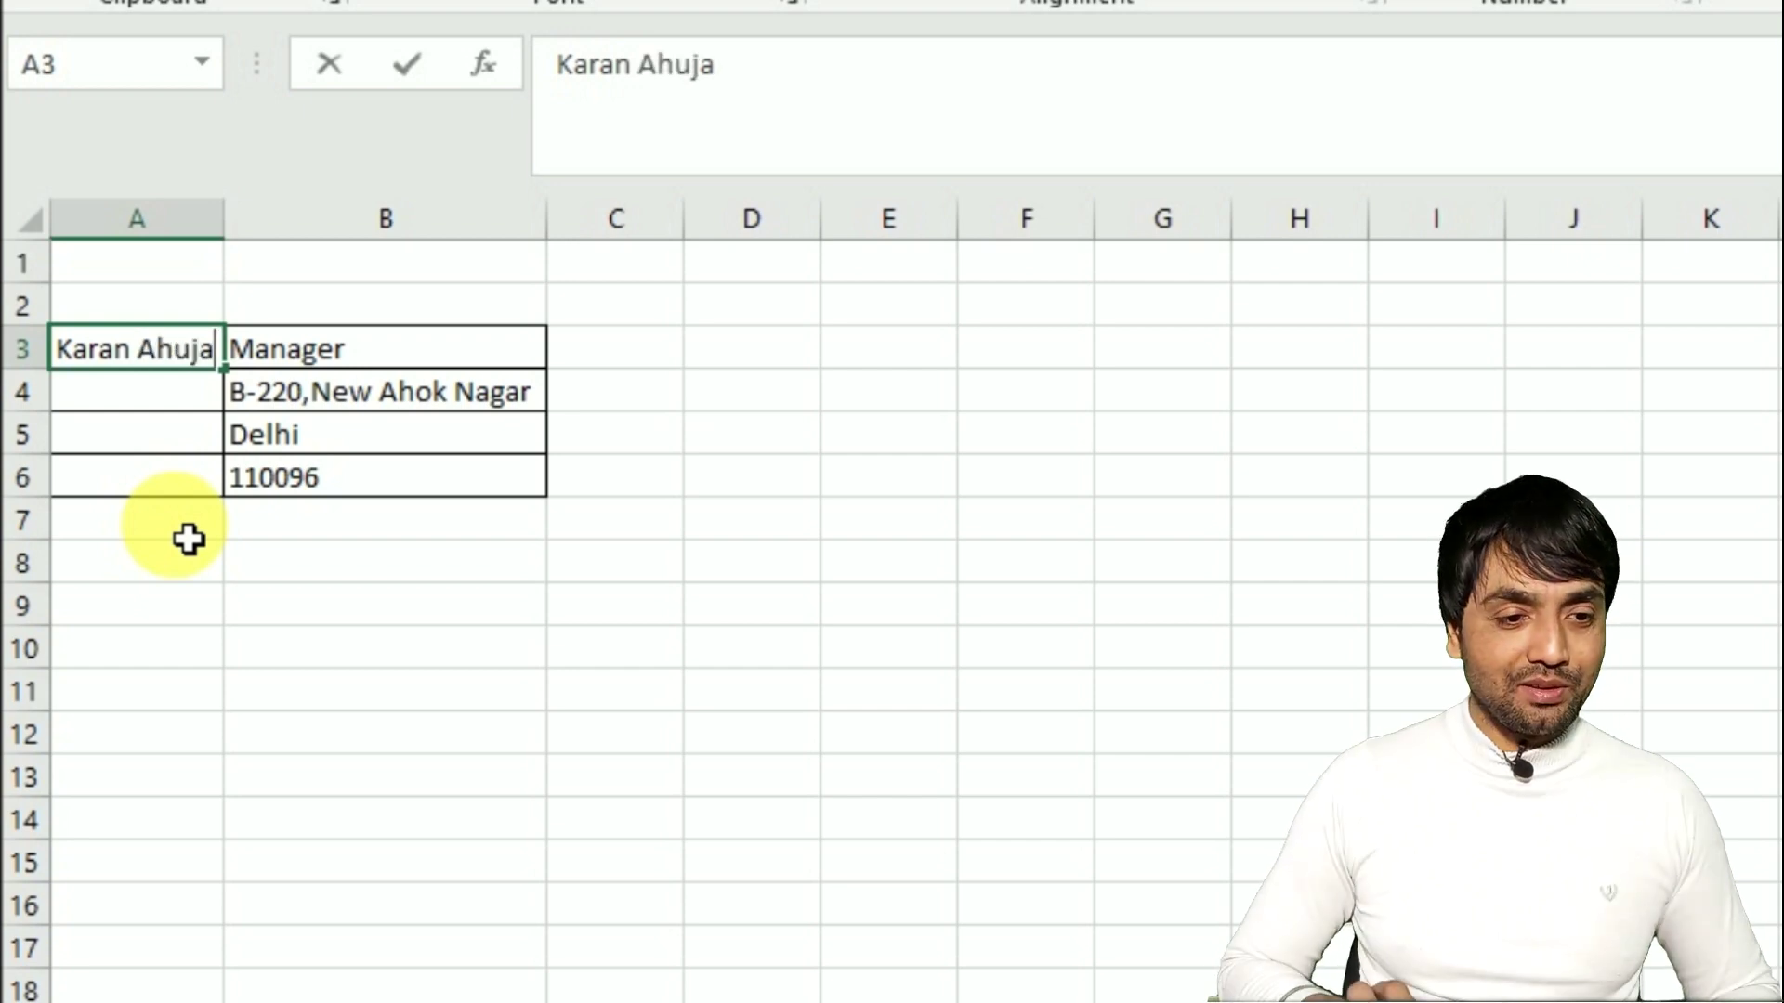
key("Return")
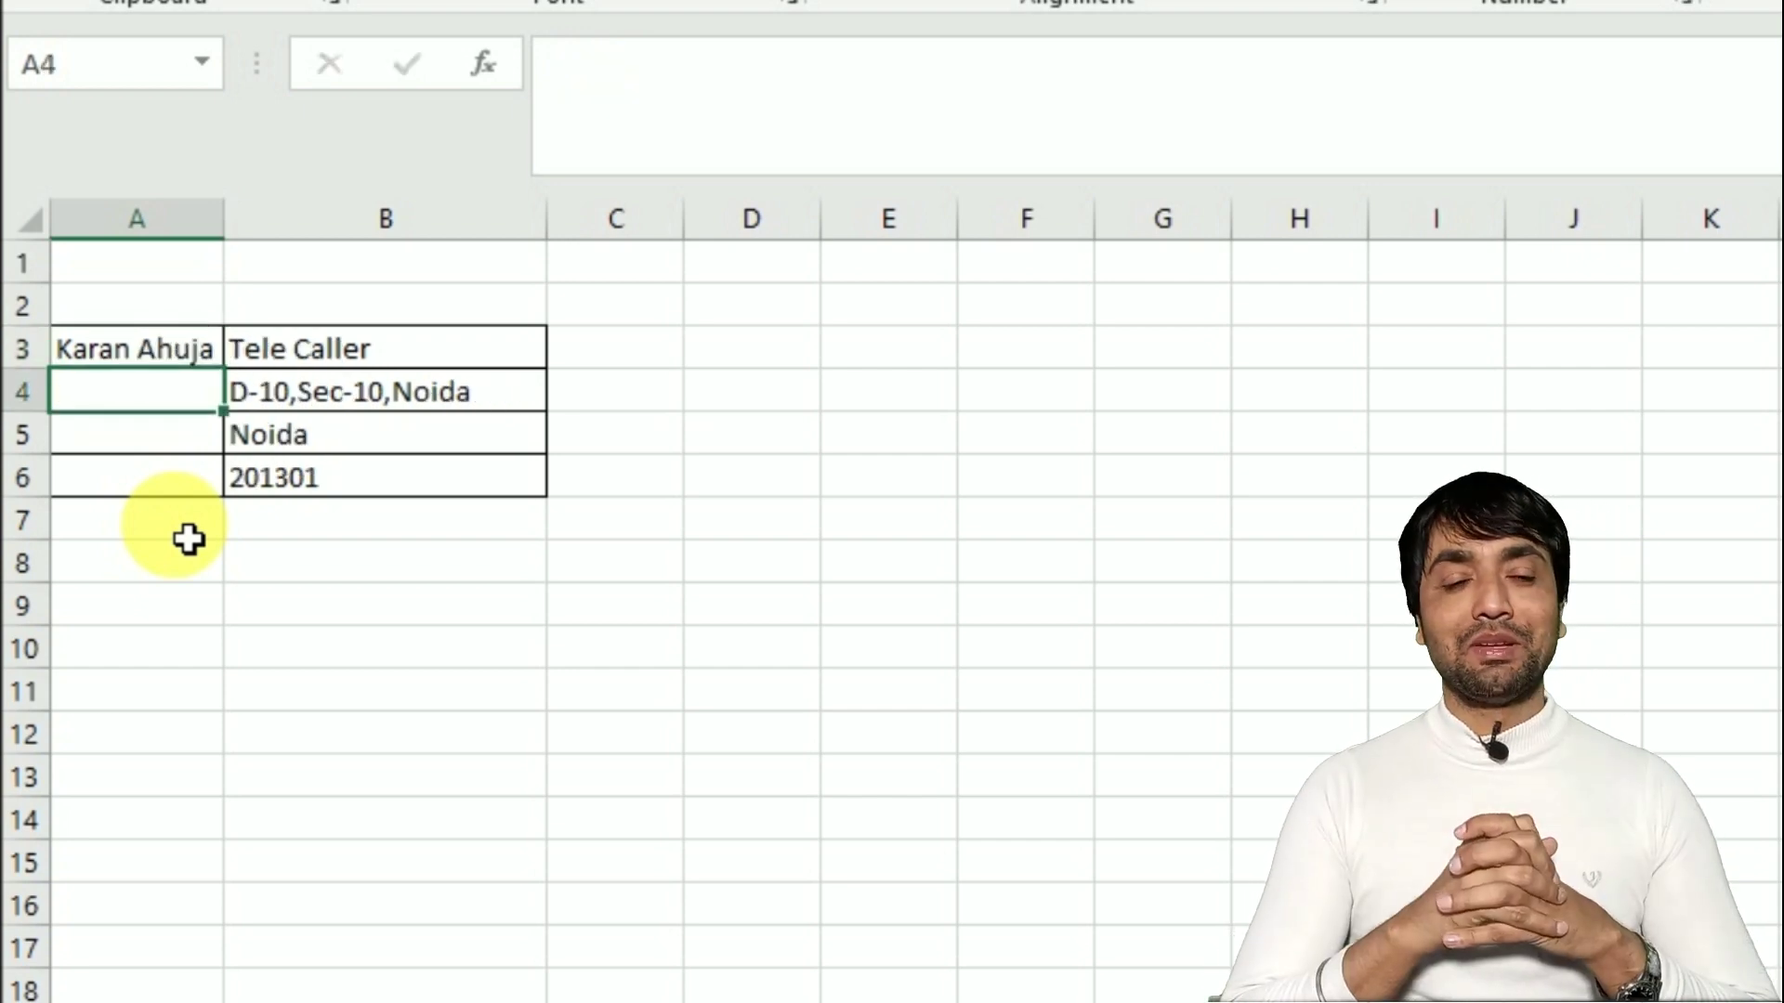